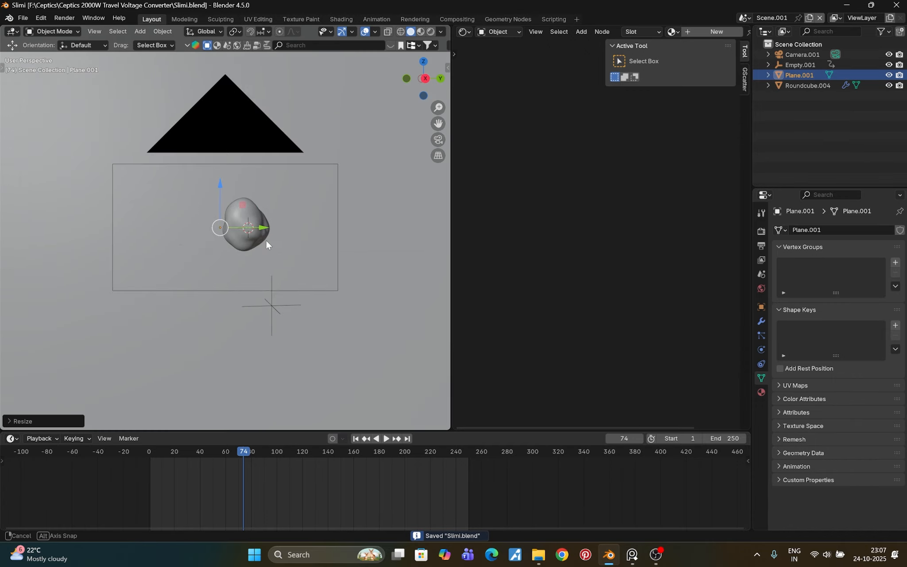
Step: Reframe the camera slightly around the blob using the Camera to View lock, switching the lock off once framed
key("KP_0")
left_click(274, 240)
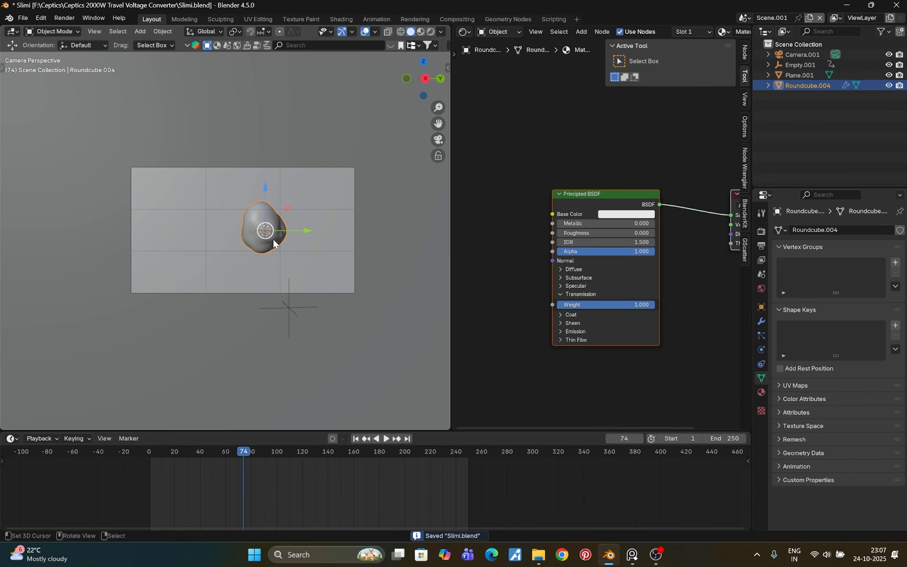
key("n")
left_click(365, 199)
key("n")
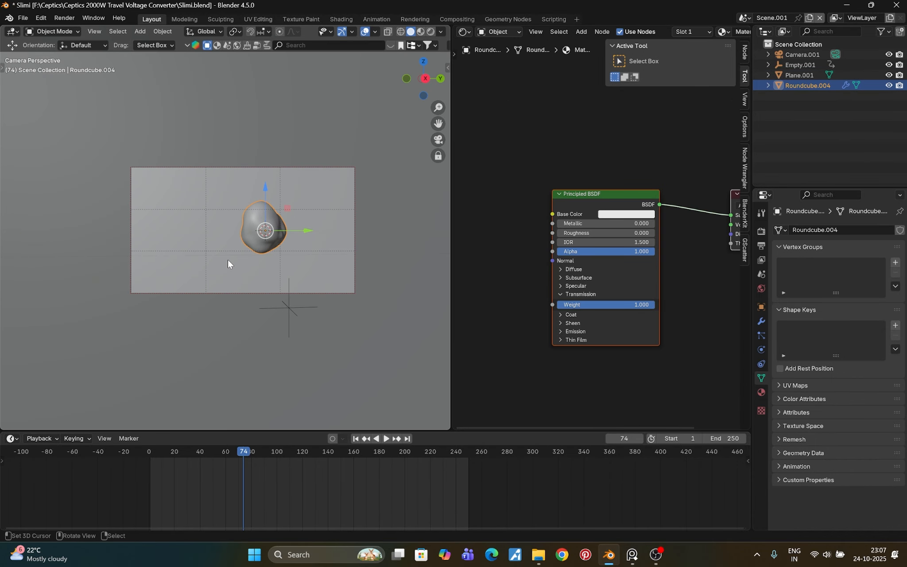
middle_click_drag(228, 259, 234, 240)
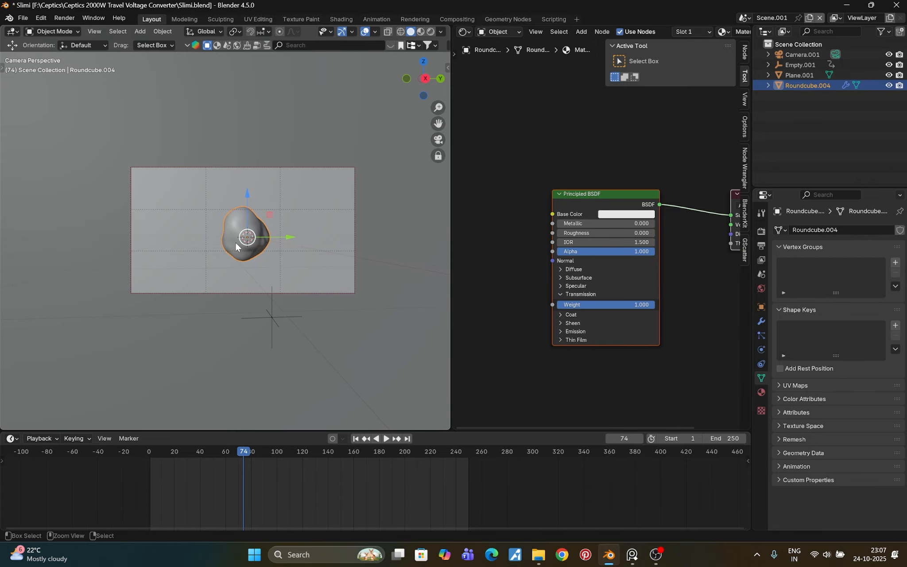
key("n")
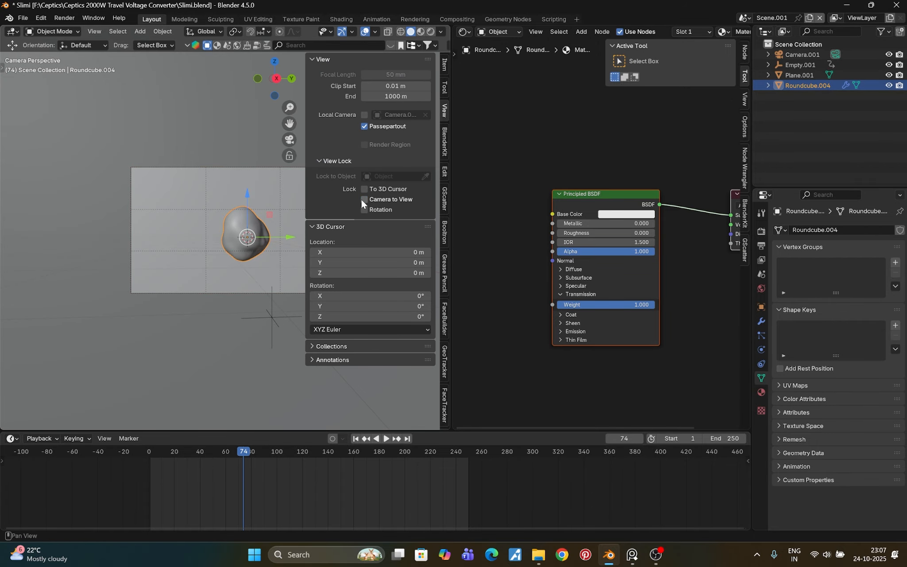
key("n")
Step: Add an area light at the scene centre and rotate it 90 degrees about the Y axis
mouse_move(247, 259)
middle_mouse_down()
mouse_move(240, 224)
mouse_move(290, 245)
mouse_move(167, 238)
mouse_move(242, 249)
middle_mouse_up()
key("shift+a")
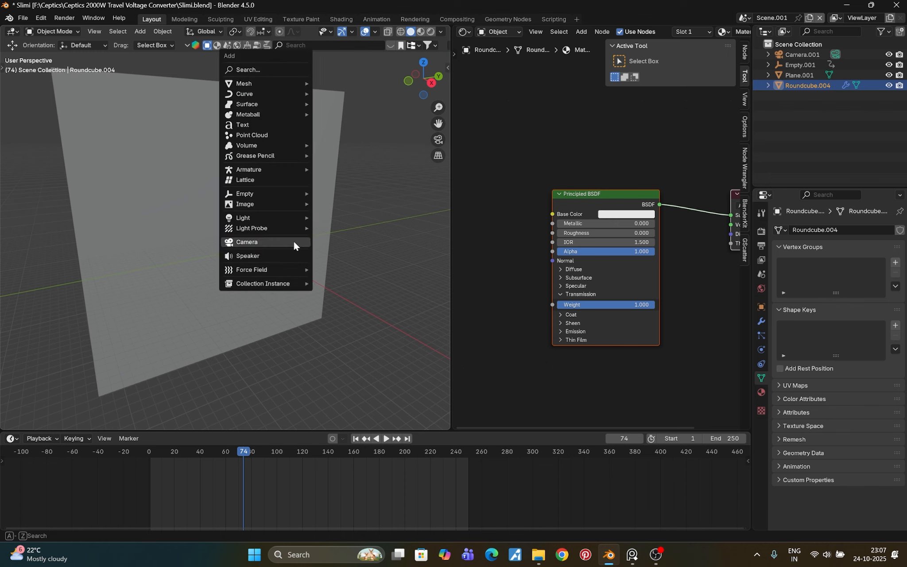
mouse_move(266, 84)
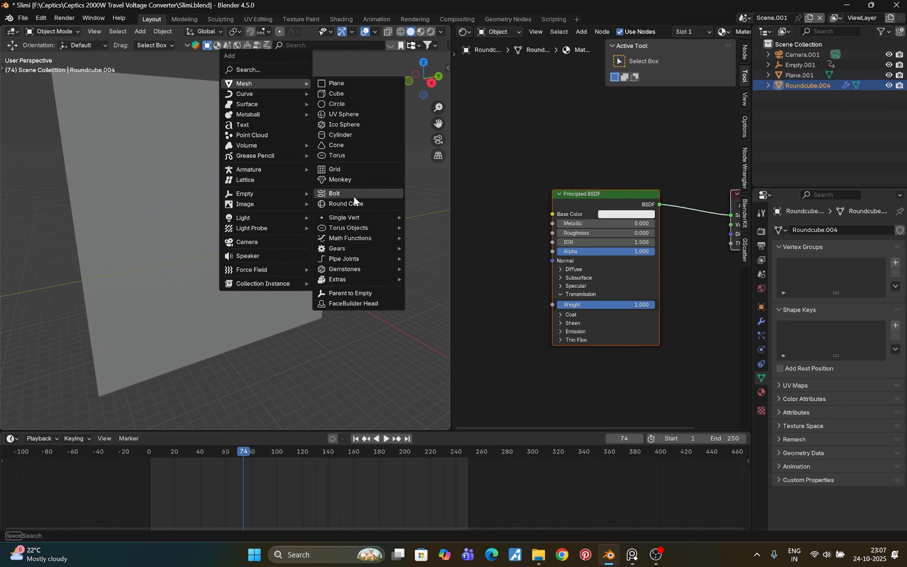
mouse_move(261, 218)
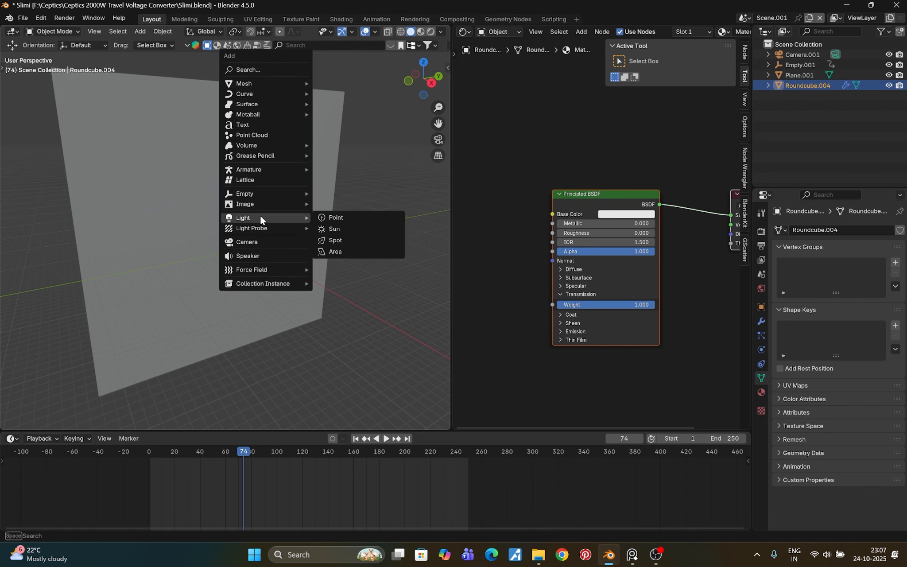
left_click(331, 251)
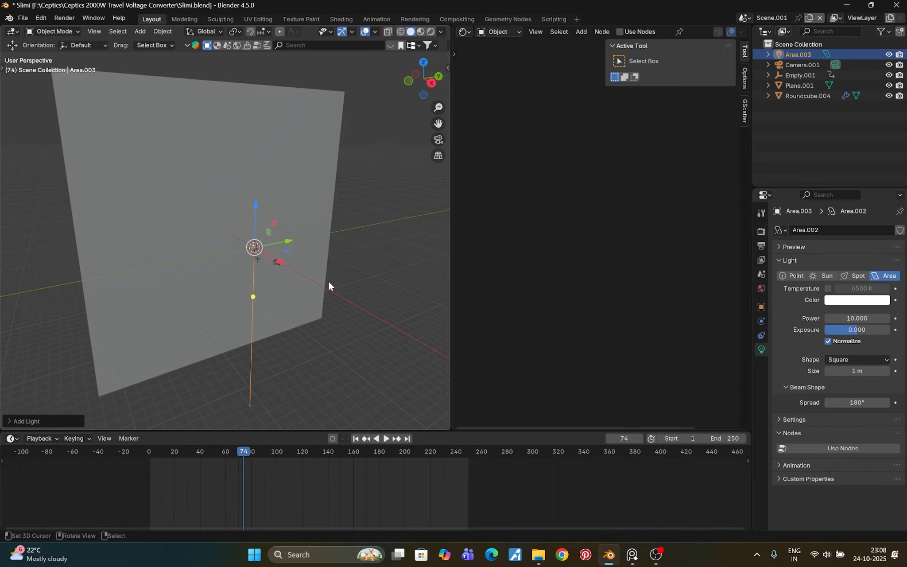
type("r")
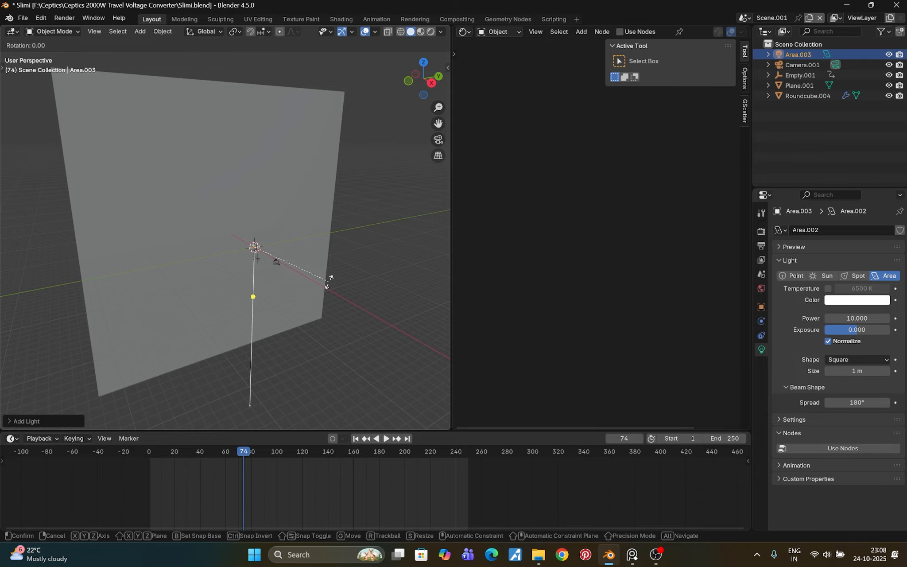
type("y90")
key("Return")
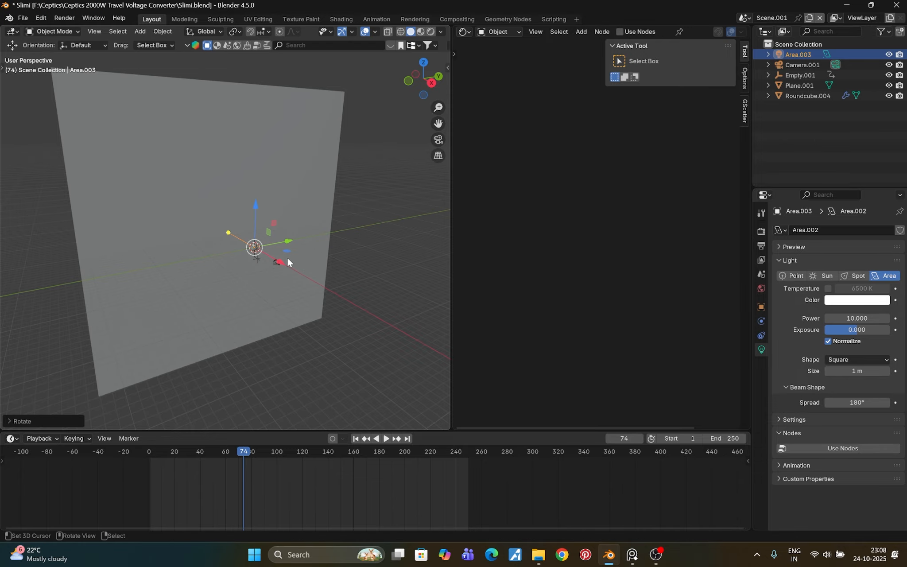
Step: Move the area light along X towards the backdrop plane and scale it up to nearly the height of the camera frame
key("g")
key("x")
left_click(262, 253)
key("KP_0")
key("s")
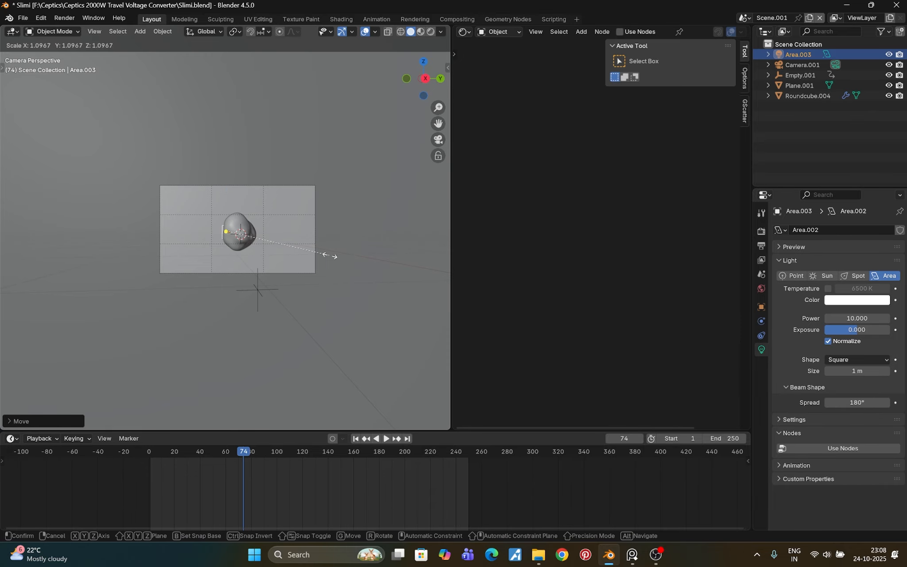
left_click(461, 371)
scroll(250, 291, "down", 1)
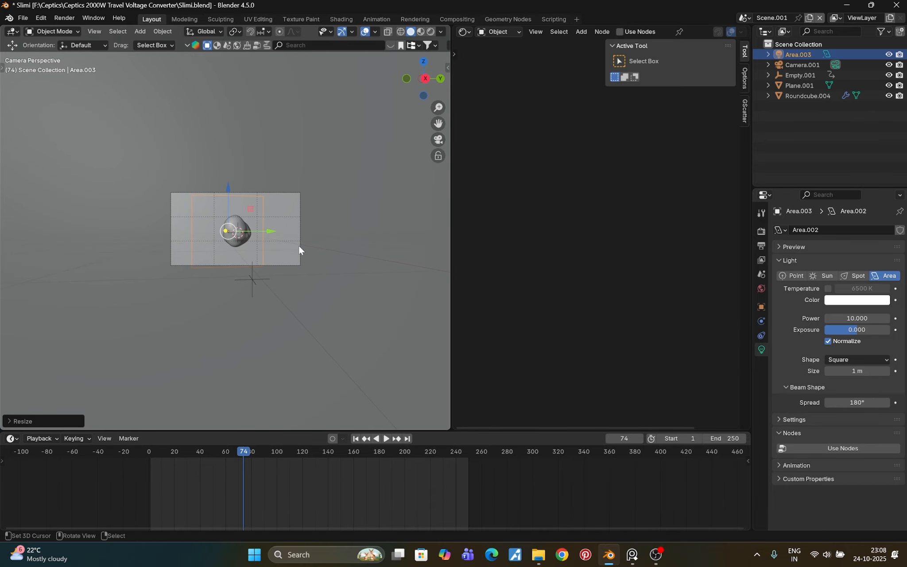
Step: Switch the viewport to rendered shading and set the area light's power to 2000
left_click(430, 31)
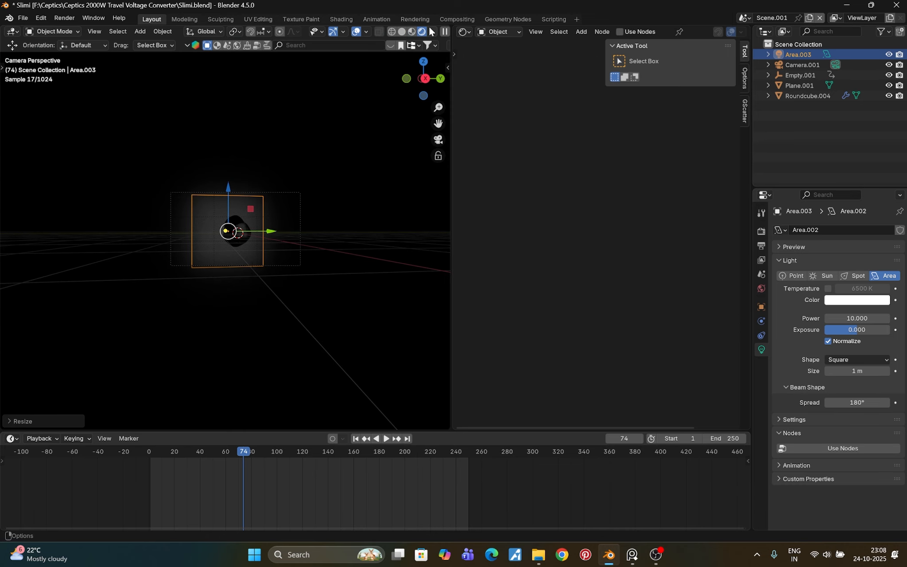
left_click(847, 318)
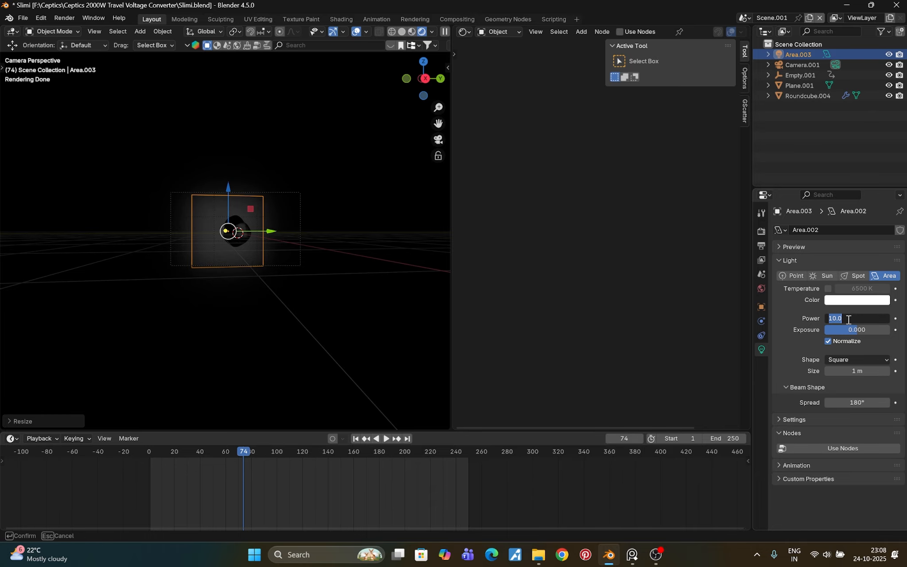
type("2000")
key("Return")
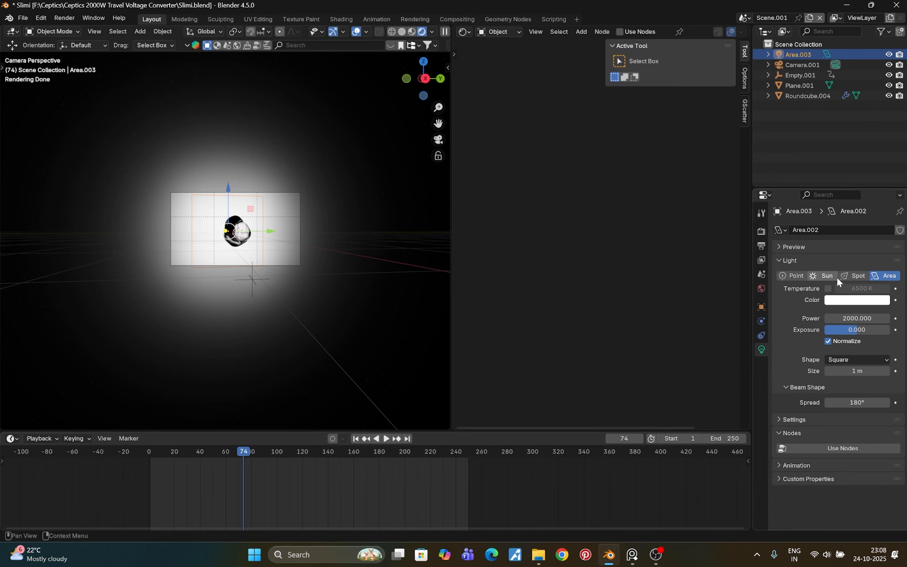
Step: Reduce the backdrop area light's power to 1000
left_click(863, 319)
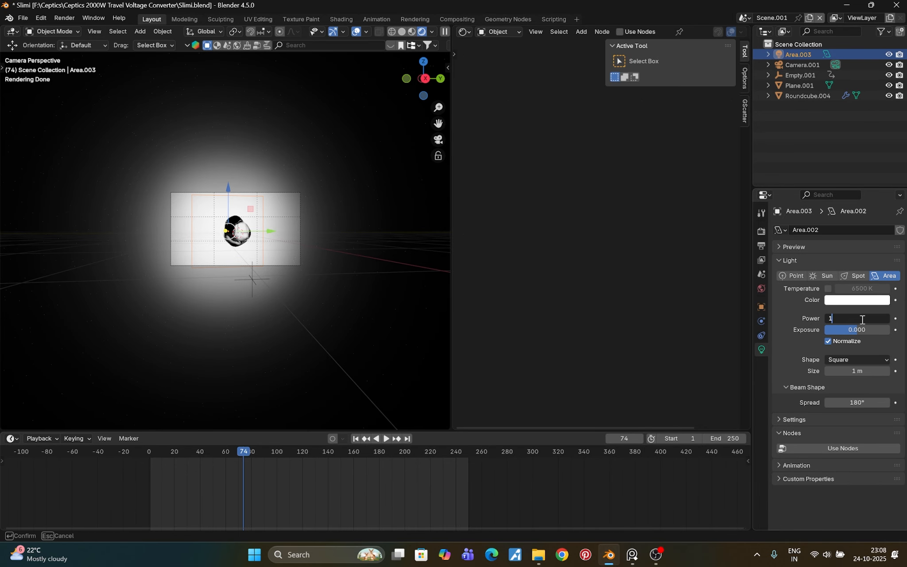
type("1000")
key("Return")
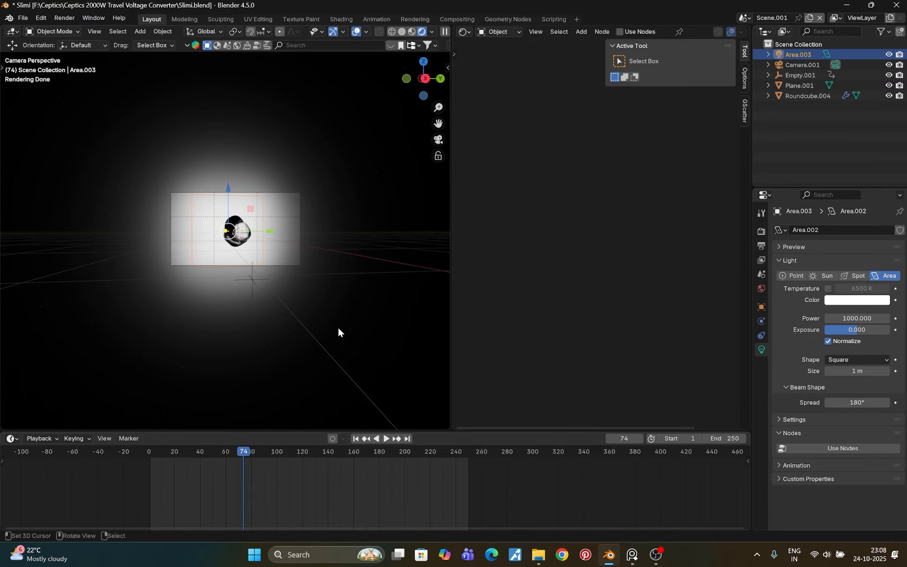
Step: Add a second area light and raise it along Z high above the blob
scroll(338, 331, "up", 1)
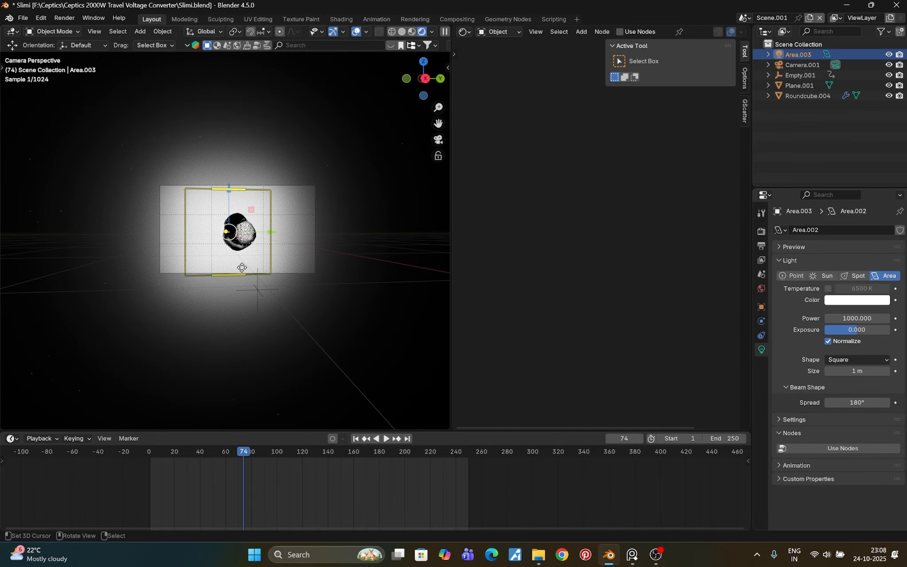
scroll(241, 266, "down", 4)
mouse_move(241, 265)
middle_mouse_down()
mouse_move(316, 266)
mouse_move(163, 241)
mouse_move(88, 241)
mouse_move(241, 271)
middle_mouse_up()
scroll(277, 250, "down", 4)
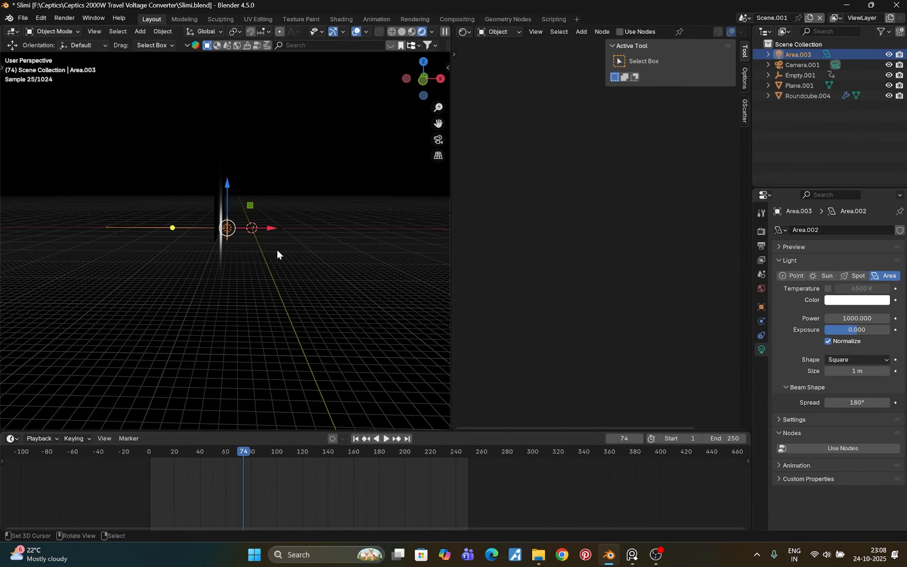
key("KP_0")
scroll(241, 271, "up", 6)
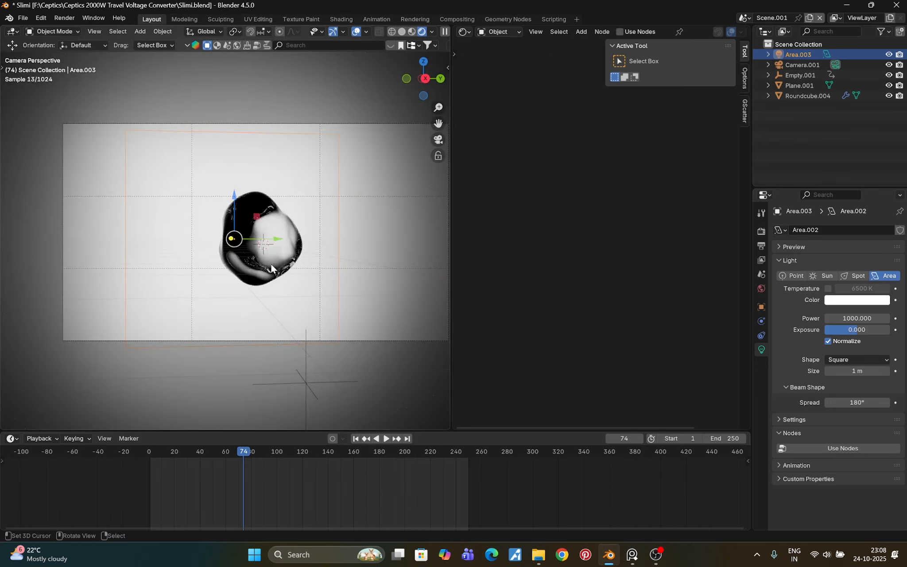
key("shift+a")
mouse_move(271, 265)
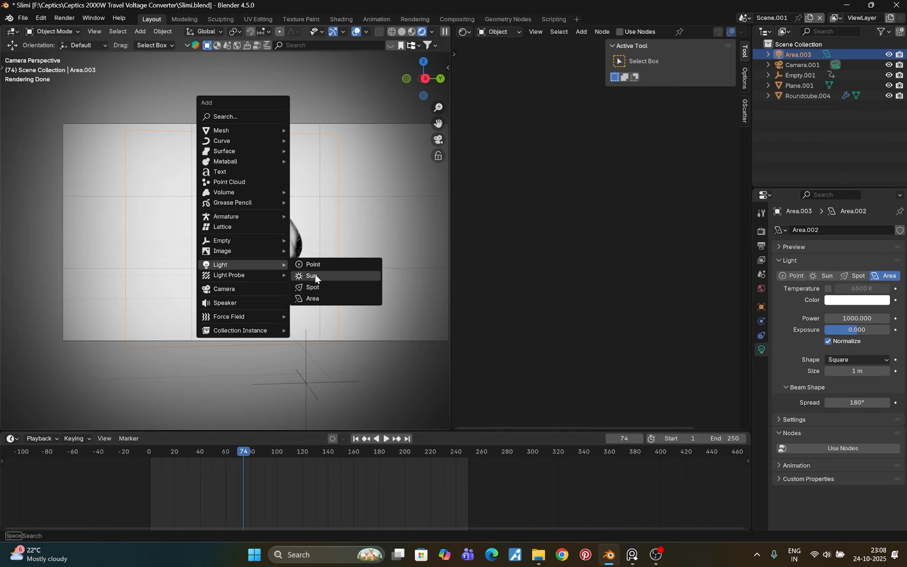
left_click(322, 300)
key("g")
key("z")
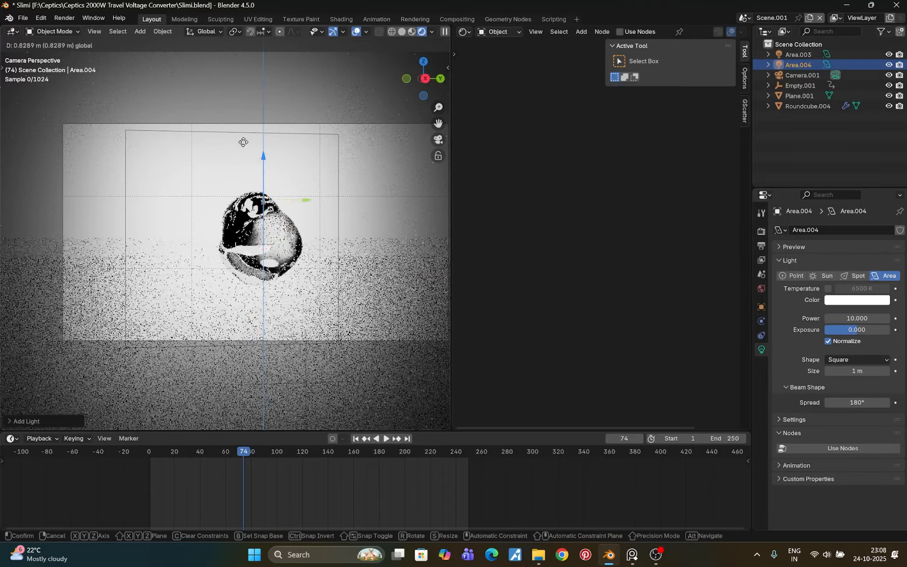
left_click(379, 281)
Step: Lower the overhead area light closer to the blob and scale it up moderately
scroll(379, 280, "down", 5)
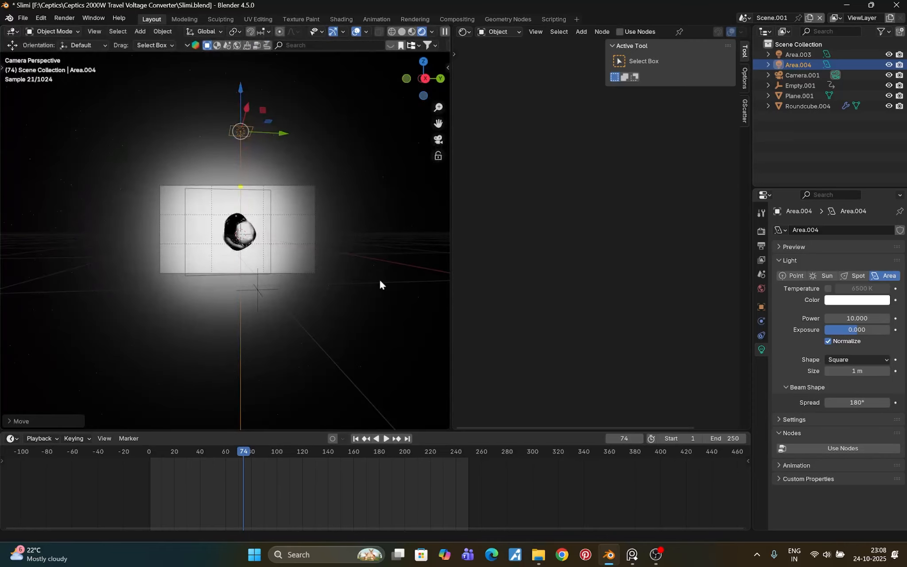
middle_click_drag(273, 153, 288, 183)
scroll(288, 184, "down", 4)
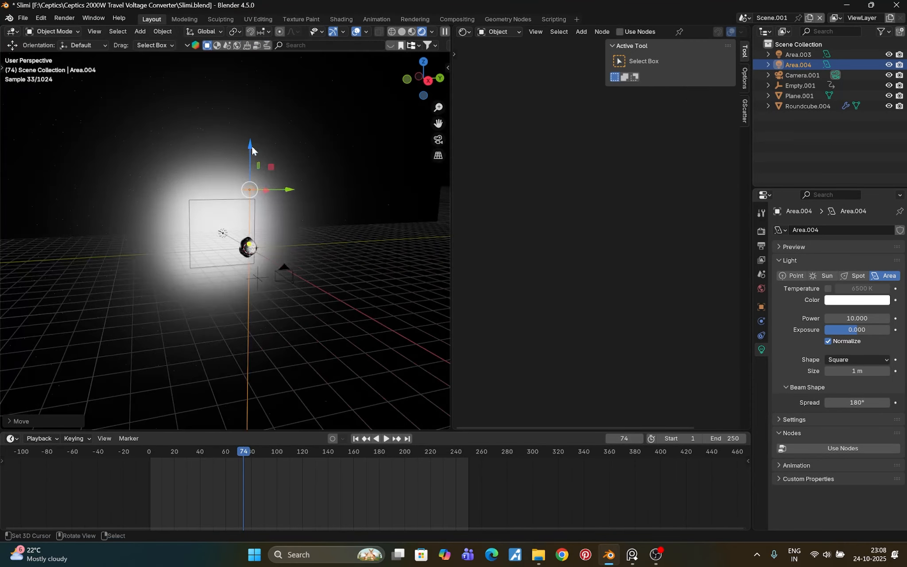
left_click_drag(252, 149, 255, 182)
key("KP_0")
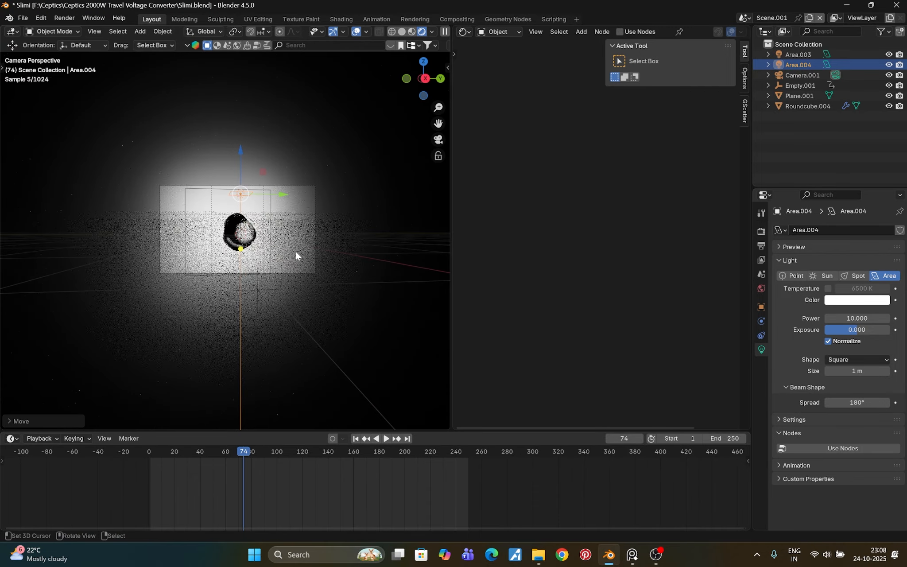
scroll(295, 251, "up", 1)
key("s")
left_click(339, 253)
scroll(273, 259, "down", 1)
Step: Add a third area light and rotate it about the X axis so it shines diagonally downward to one side
middle_click_drag(272, 259, 256, 262)
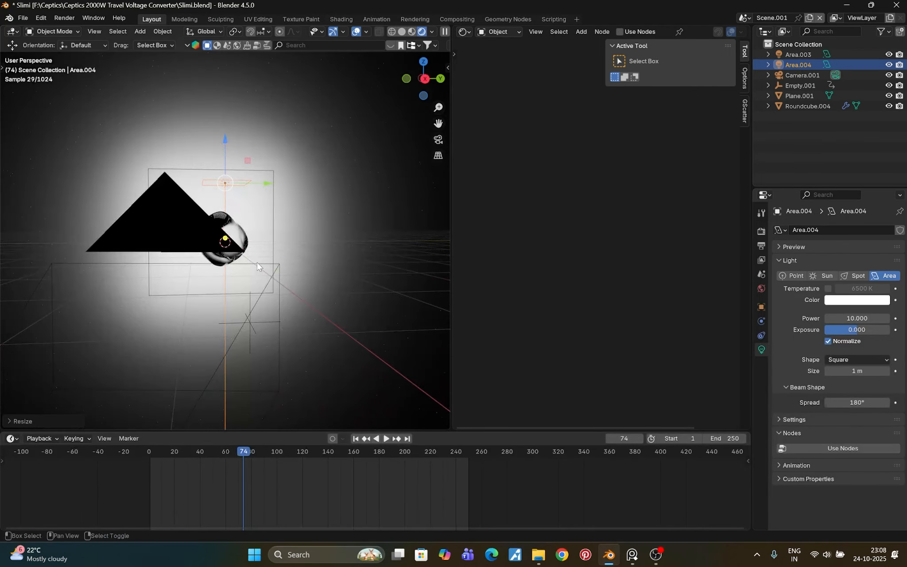
key("shift+a")
mouse_move(256, 263)
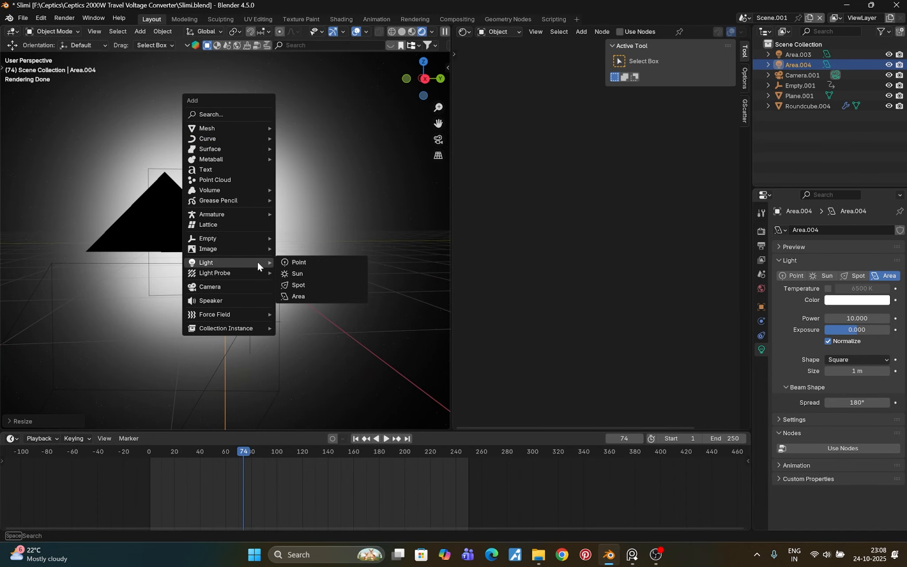
left_click(303, 296)
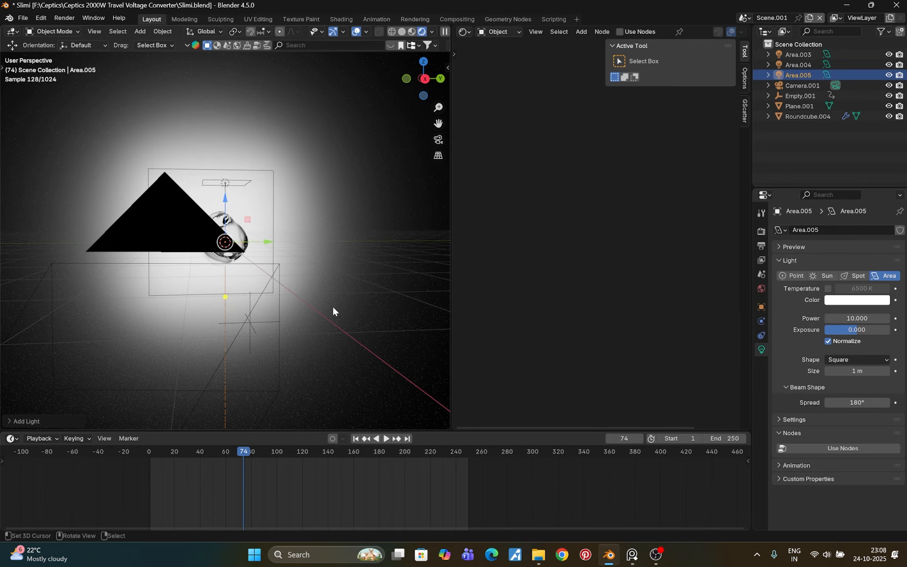
key("r")
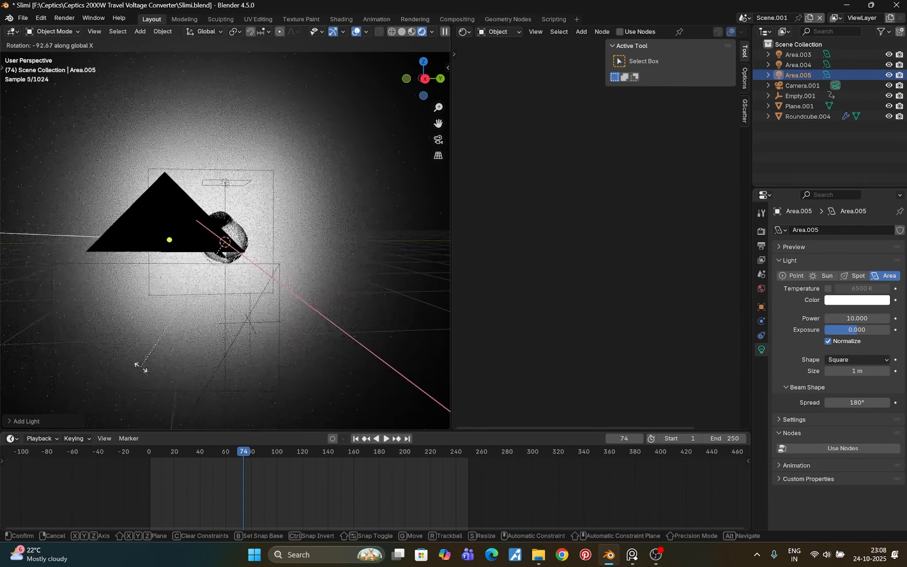
left_click(147, 366)
Step: Move the third area light along positive Y, outside the camera frame beside the blob, and save the file
key("g")
key("y")
left_click(364, 231)
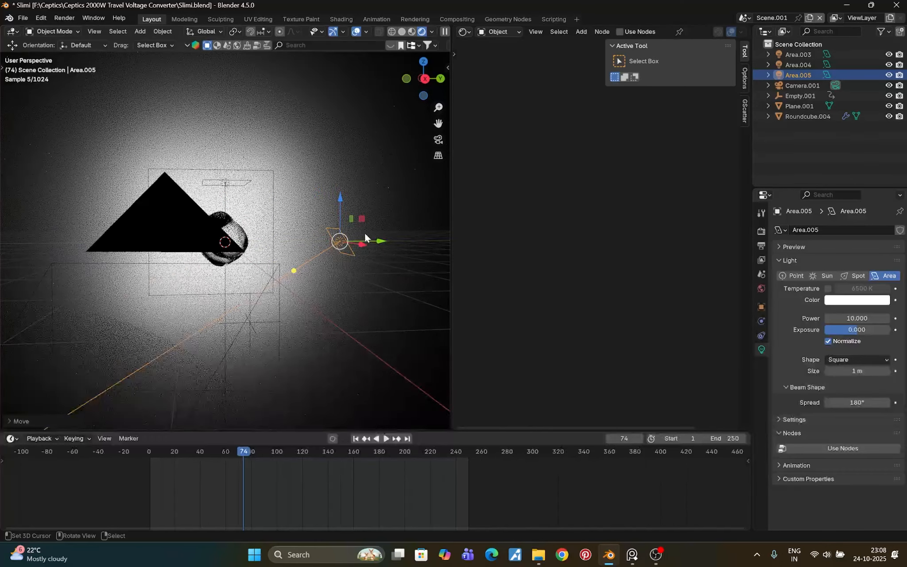
key("KP_0")
scroll(284, 266, "up", 3)
key("ctrl+s")
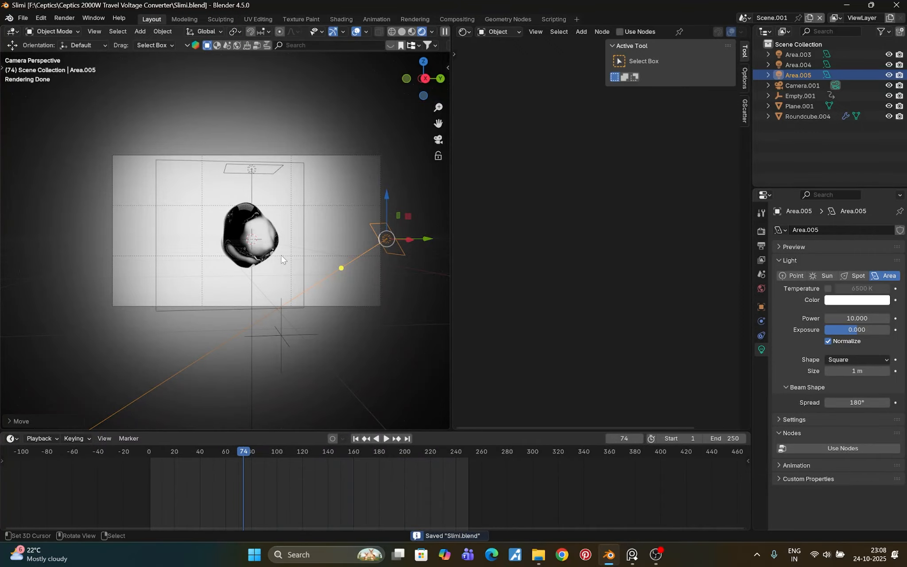
Step: Add a UV sphere mesh at the scene centre around the blob
key("shift+a")
mouse_move(241, 121)
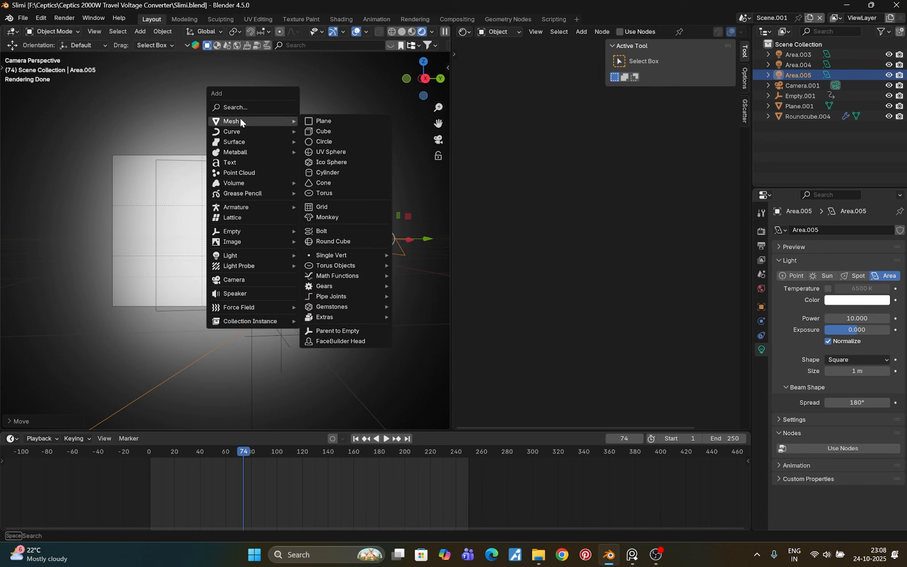
left_click(344, 152)
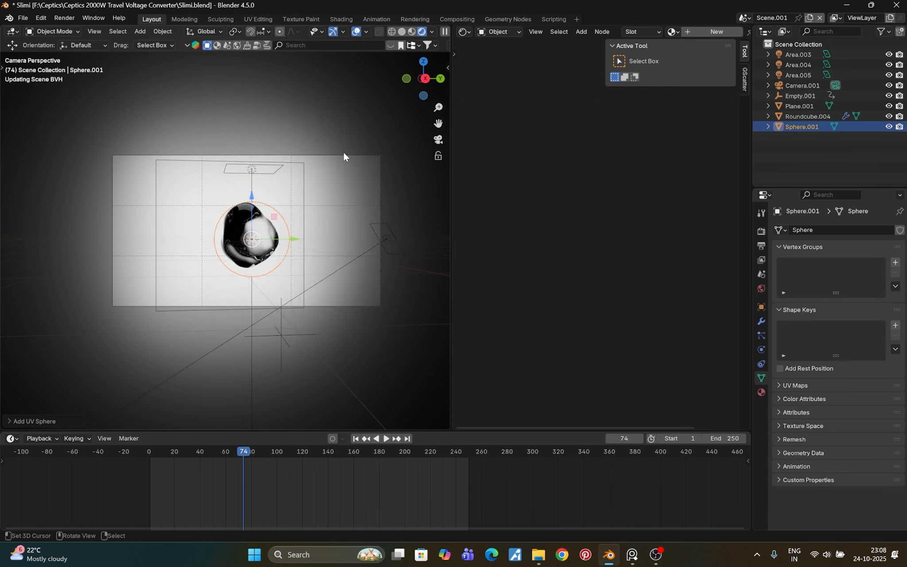
Step: Switch the viewport to solid shading and scale the sphere up until it encloses the blob, backdrop plane and lights
scroll(310, 271, "down", 3)
middle_click_drag(259, 275, 301, 280)
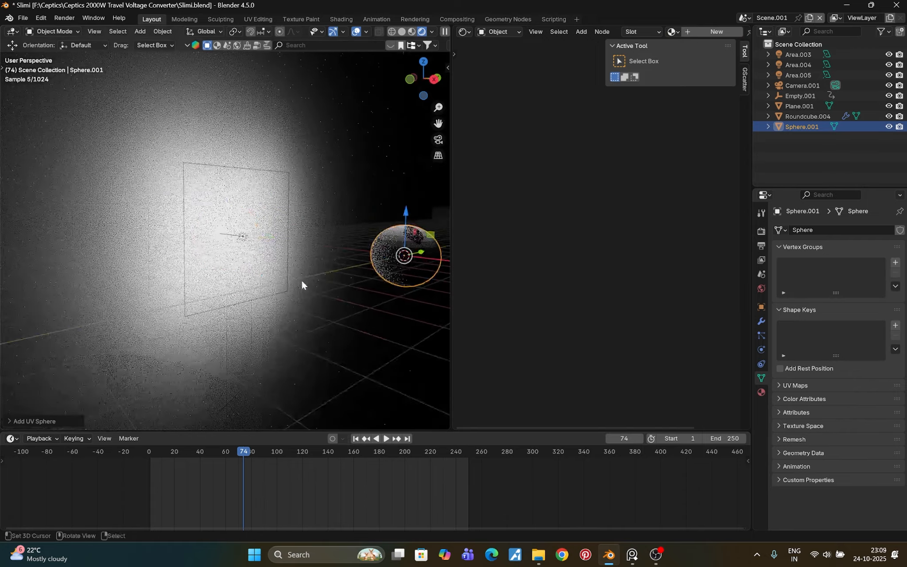
scroll(301, 280, "down", 6)
left_click(402, 31)
scroll(309, 255, "down", 5)
key("s")
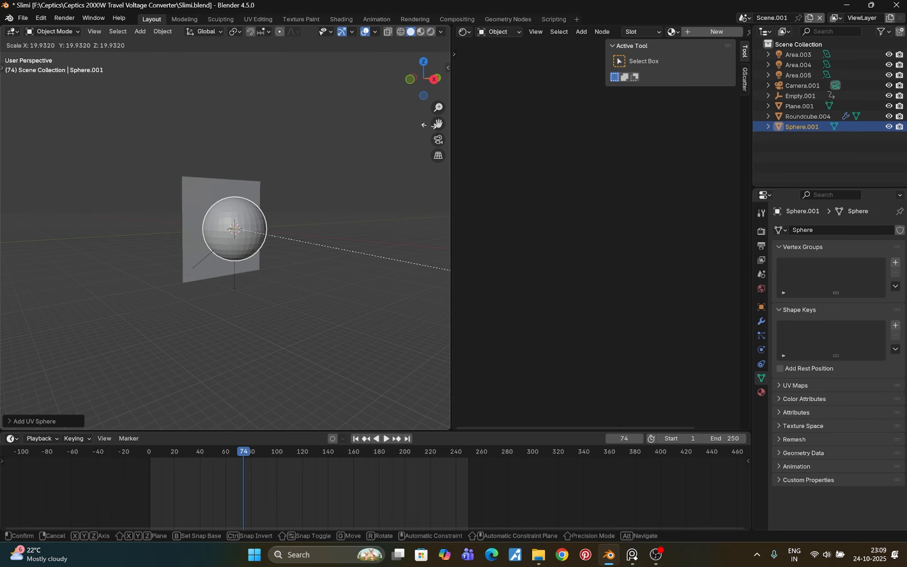
left_click(62, 399)
key("s")
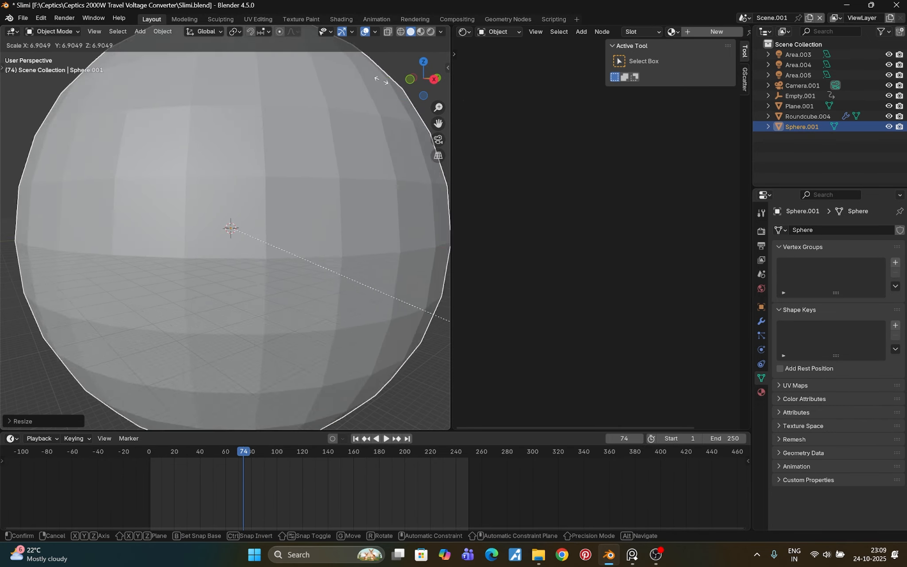
left_click(288, 139)
scroll(289, 139, "down", 4)
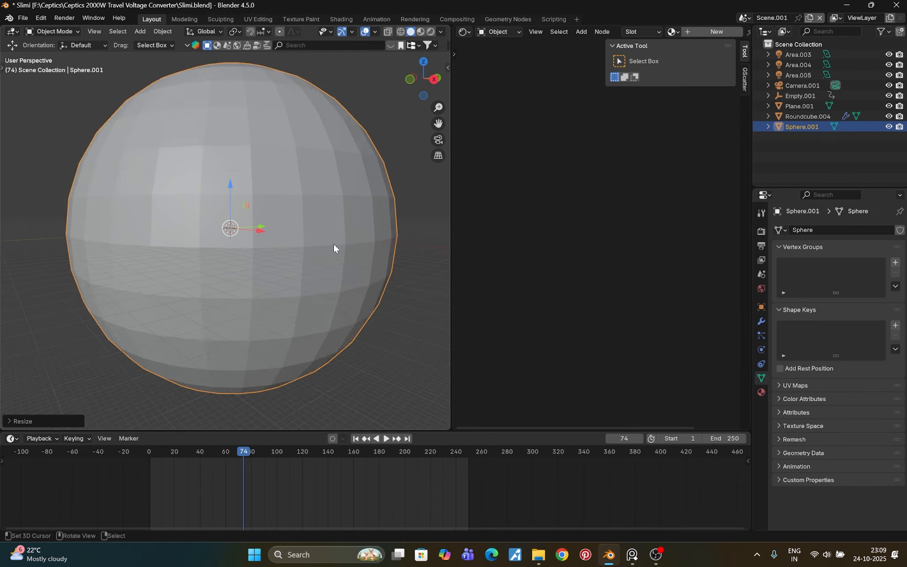
Step: Create a new material for the enclosing sphere and bring its shader nodes into view
middle_click_drag(334, 247, 263, 253)
left_click(716, 32)
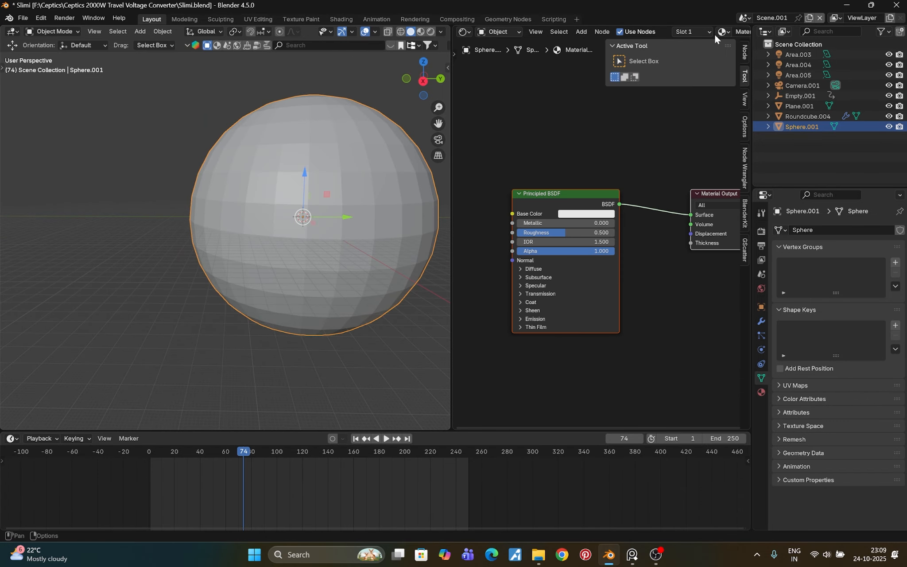
scroll(673, 315, "down", 2)
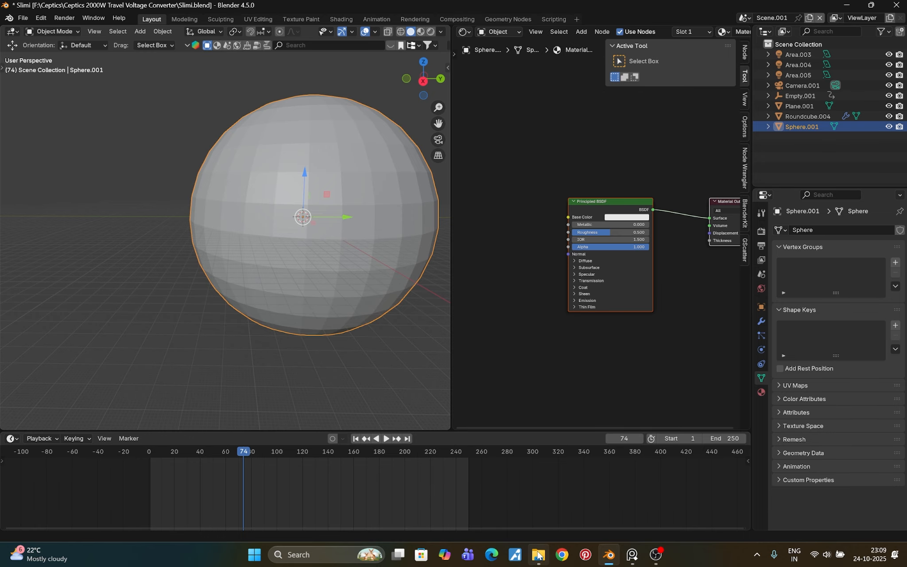
Step: Search Google Images in Chrome for "reflective hdri", look through example environment maps, and return to Blender
left_click(563, 554)
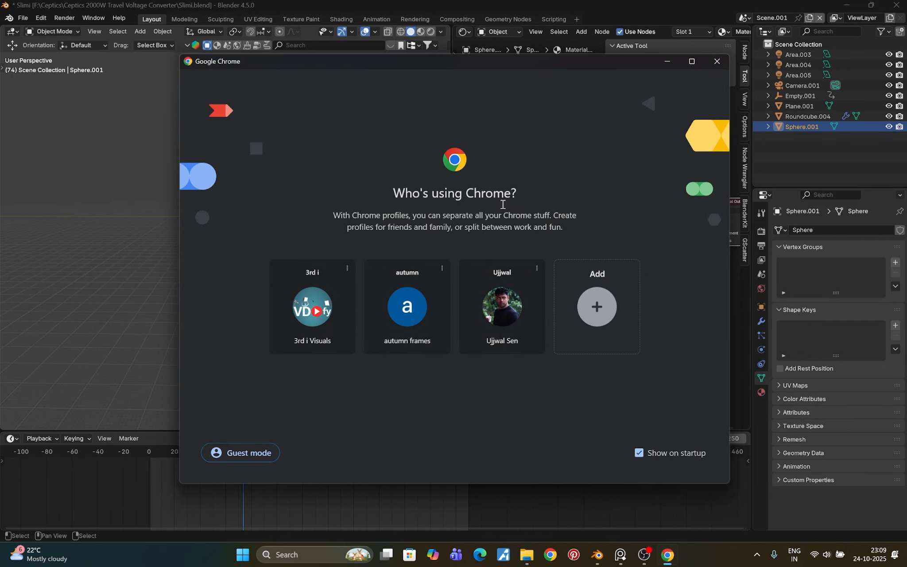
left_click(487, 332)
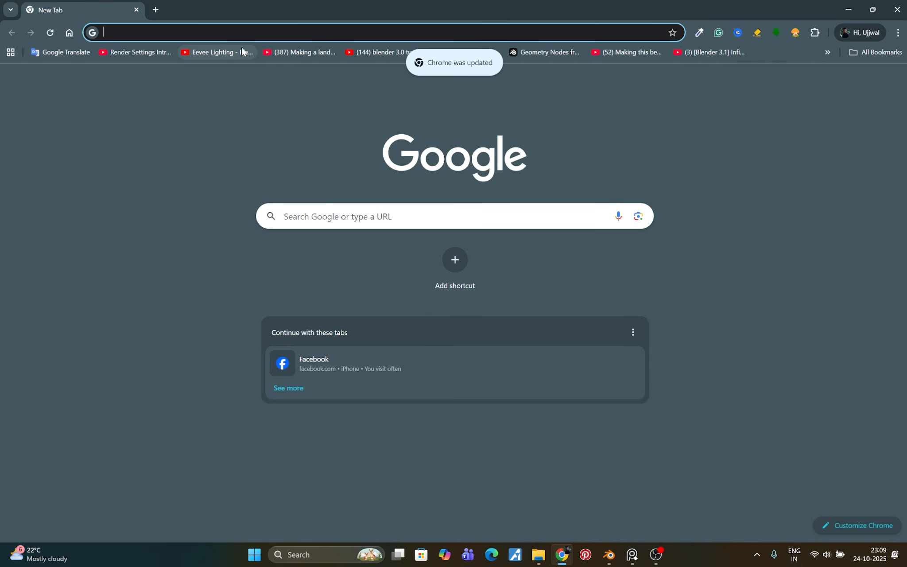
type("reflec")
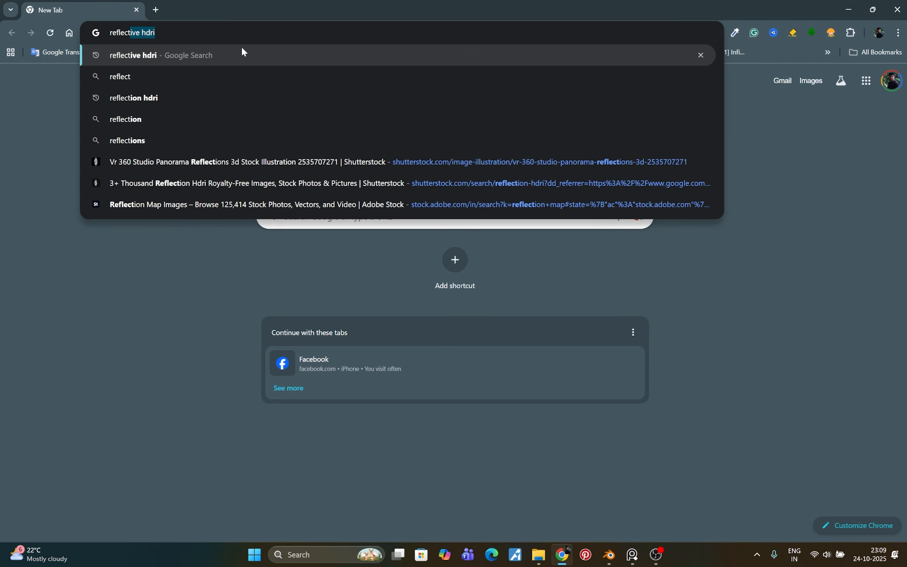
key("Return")
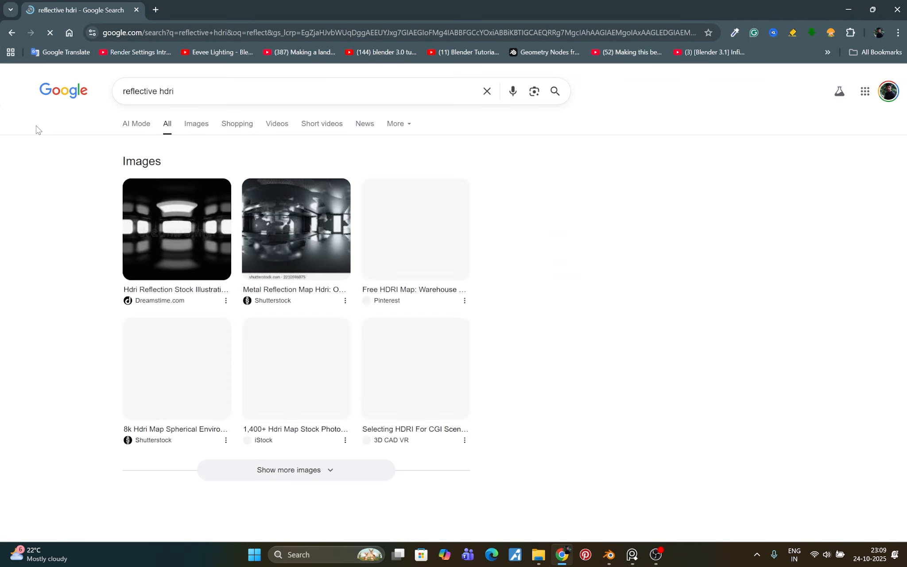
left_click(207, 124)
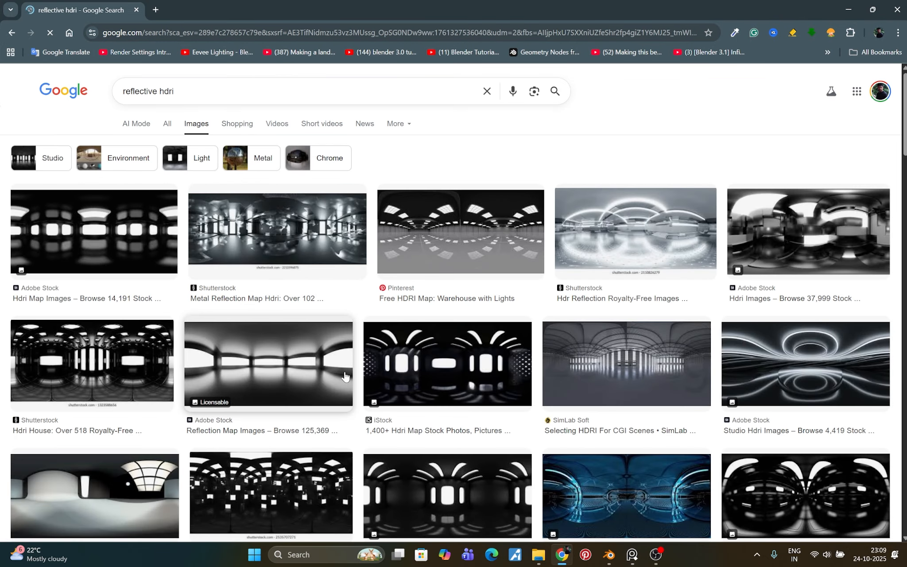
scroll(796, 231, "down", 3)
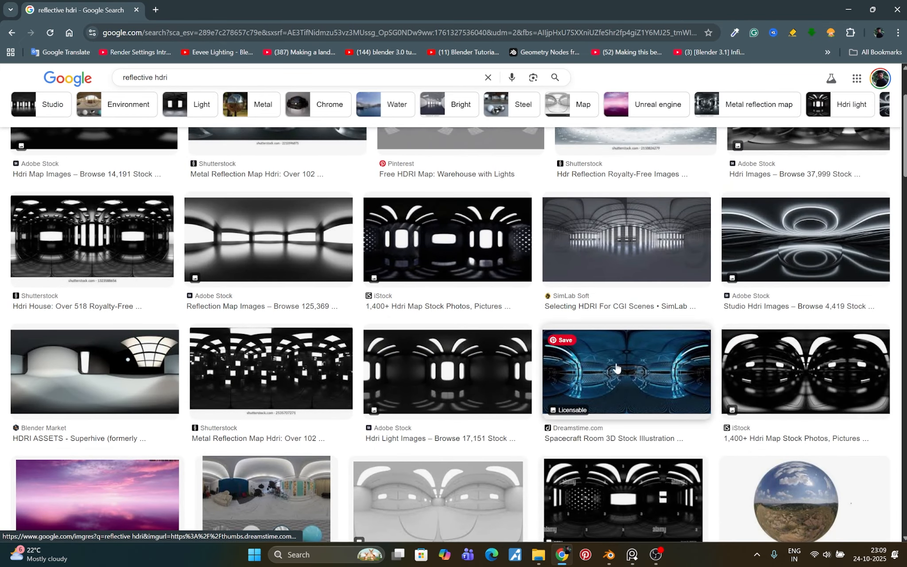
left_click(847, 9)
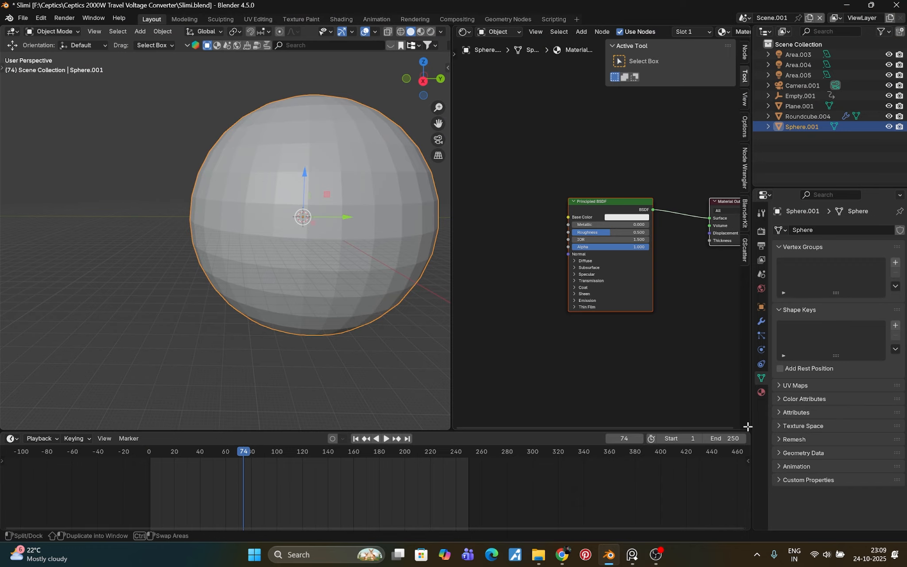
Step: Split the shader editor and turn the new lower area into an Image Editor showing the HDR environment map
left_click_drag(747, 426, 731, 271)
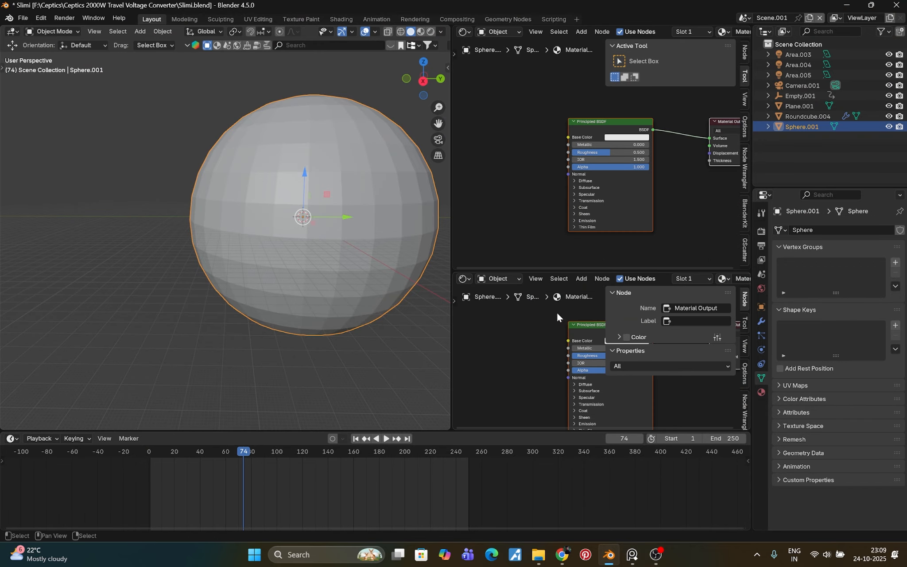
left_click(470, 279)
left_click(490, 316)
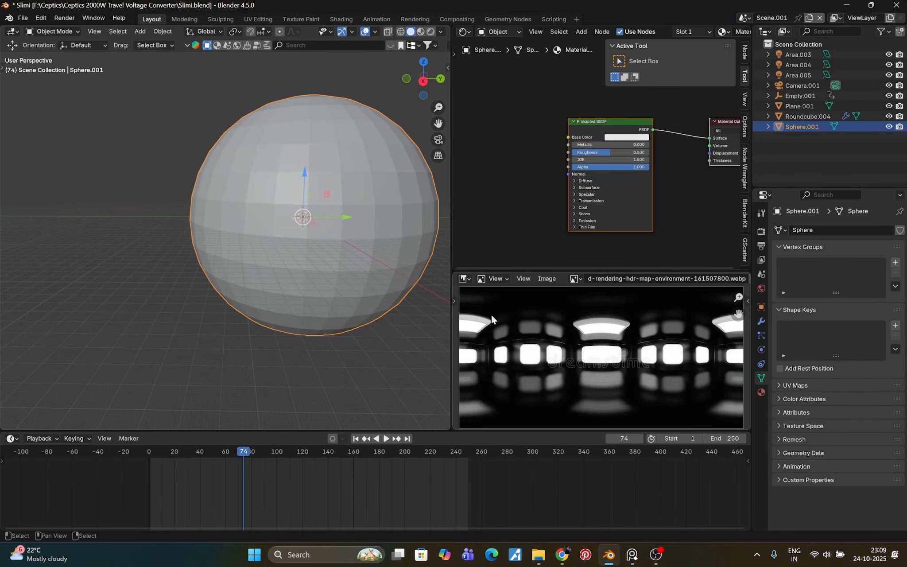
scroll(490, 315, "down", 3)
scroll(614, 358, "up", 1)
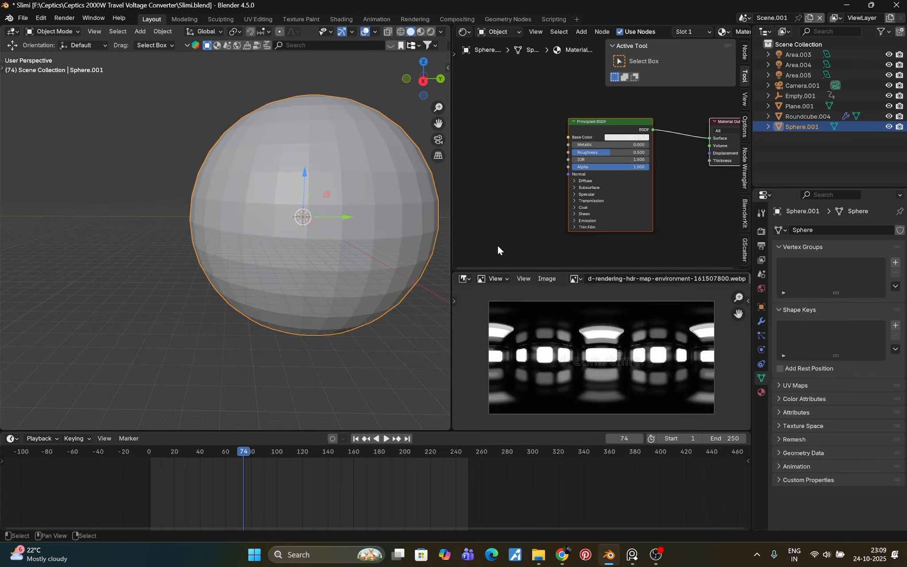
key("Home")
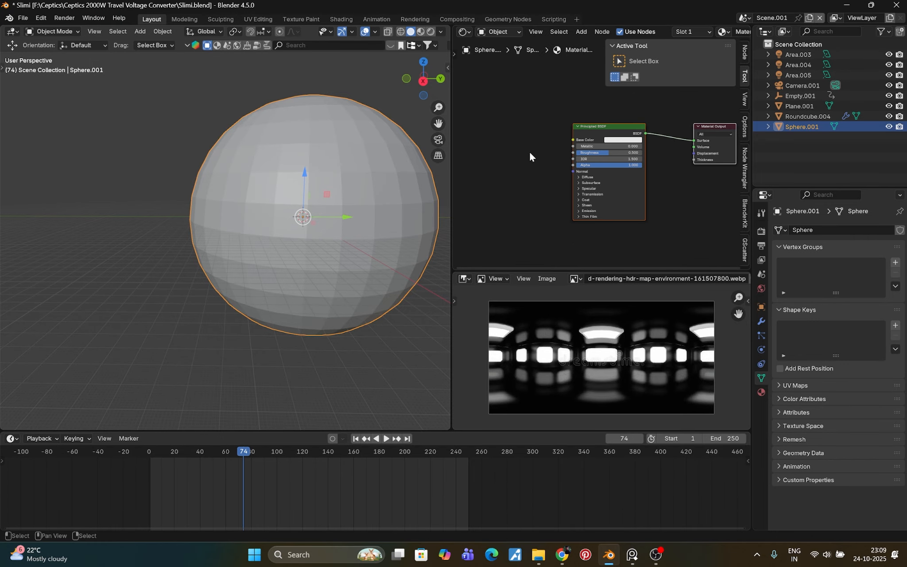
Step: Add d-rendering-hdr-map-environment-161507800.webp from Downloads to the sphere's material and link its colour to Base Color and Emission Color
mouse_move(537, 553)
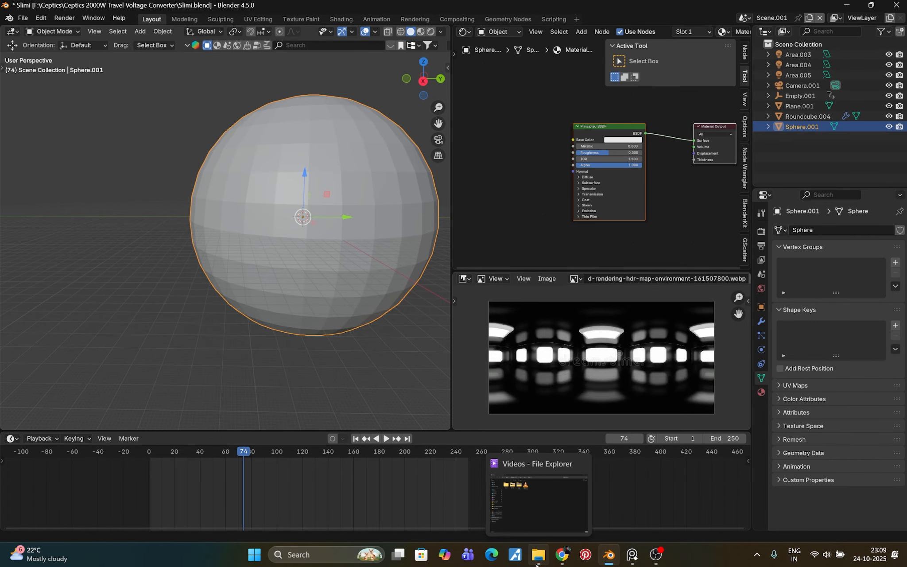
left_click(537, 502)
left_click(70, 165)
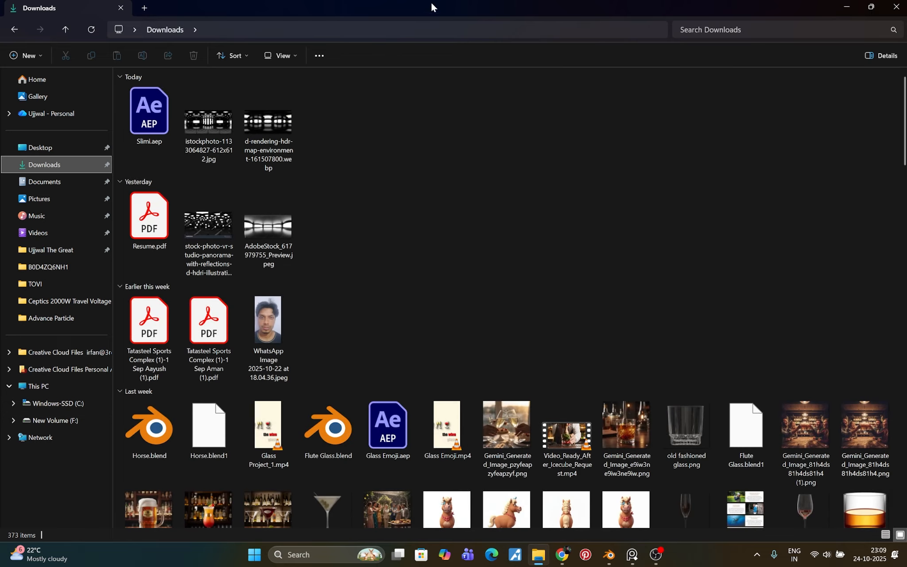
left_click_drag(431, 7, 140, 115)
left_click_drag(235, 232, 573, 217)
left_click(578, 211)
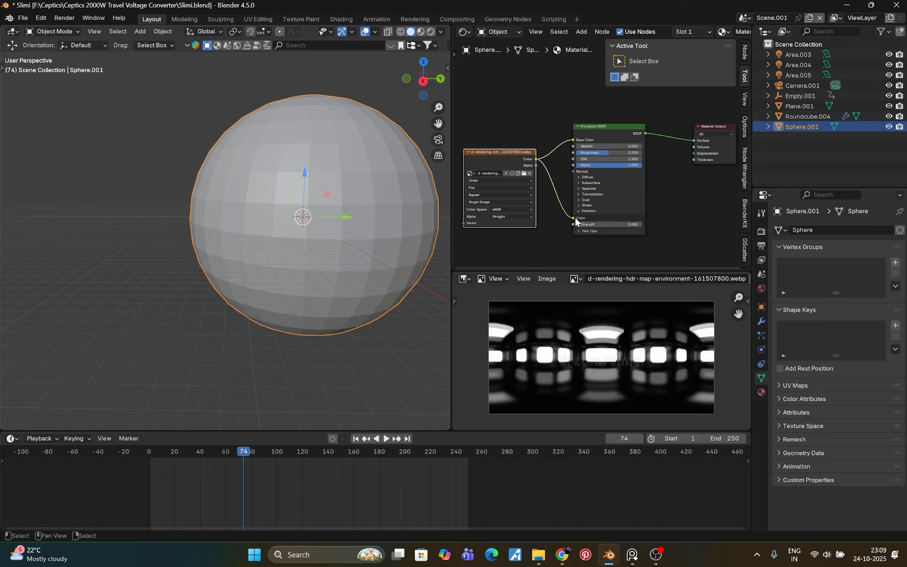
Step: Raise the emission strength of the sphere's material and preview the scene rendered through the camera
left_click(628, 226)
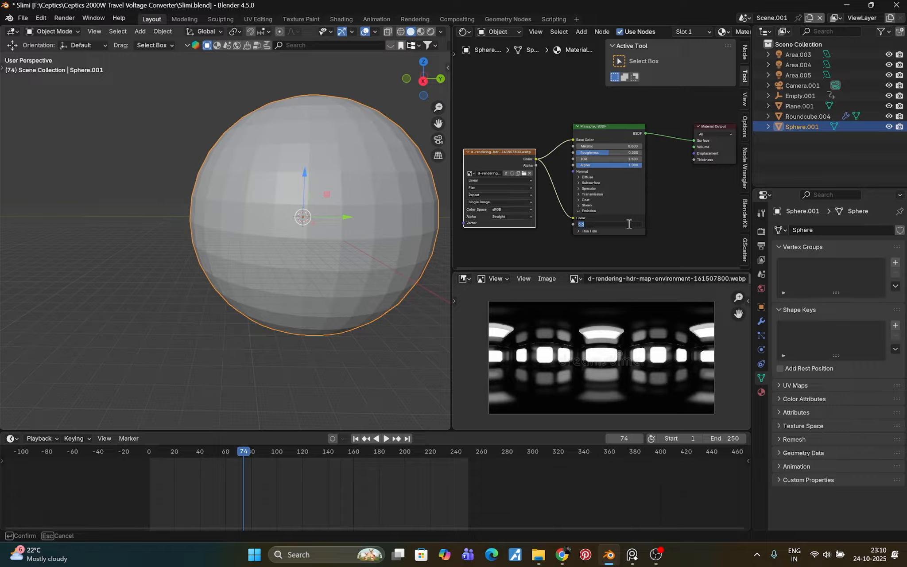
type("2")
key("Return")
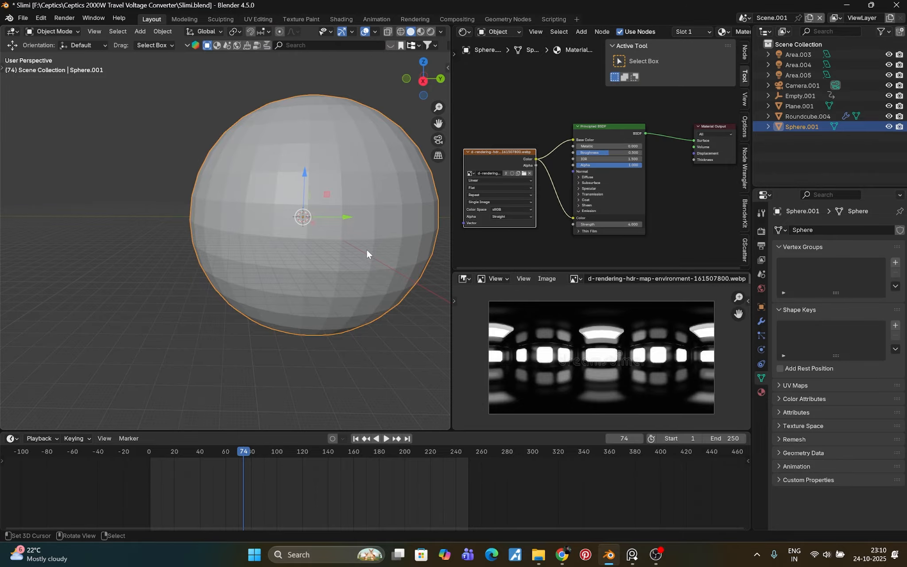
key("KP_0")
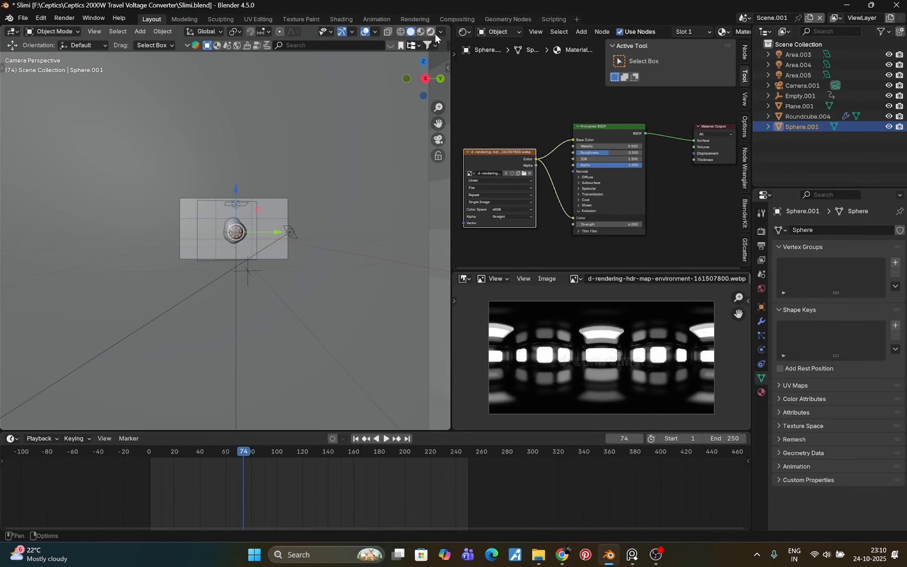
left_click(431, 31)
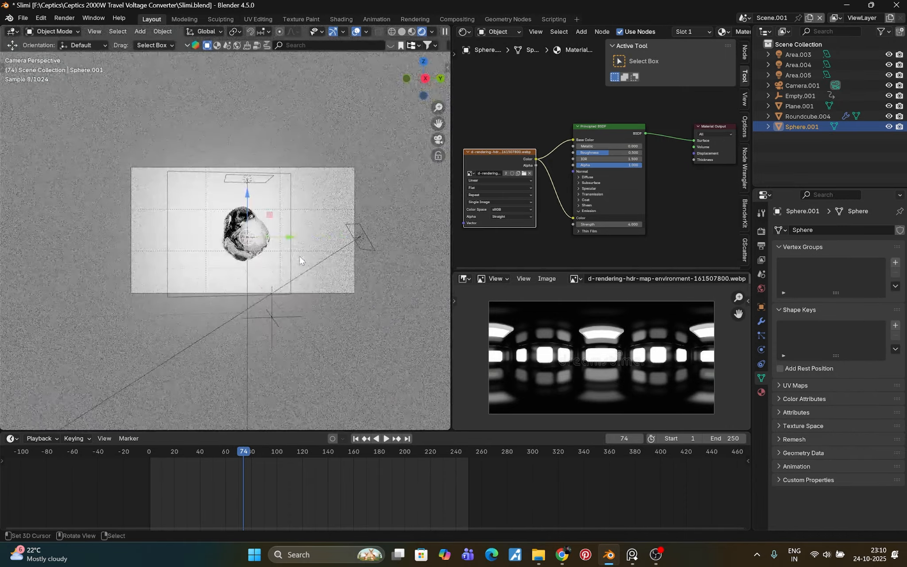
scroll(300, 259, "up", 3)
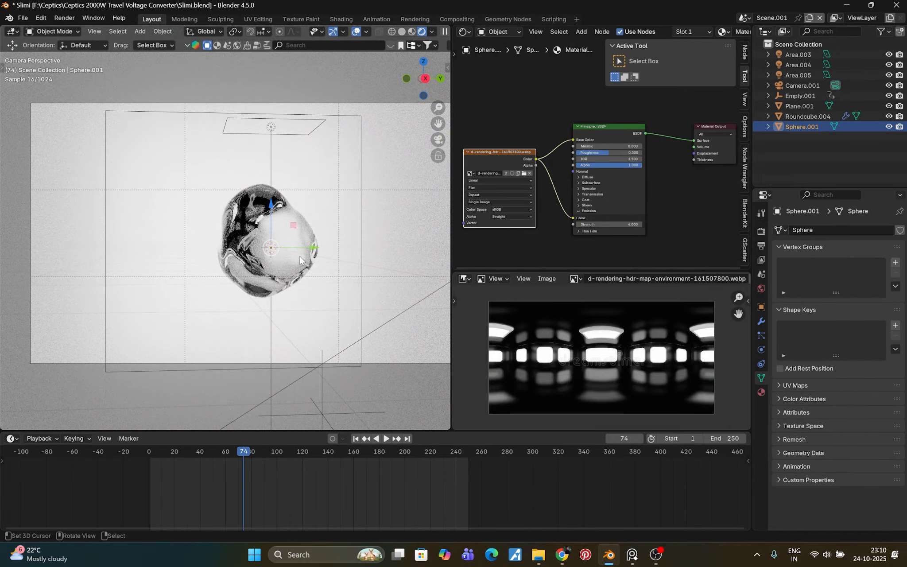
Step: Lock the camera to the view and orbit it slightly around the blob
key("n")
left_click(392, 199)
key("n")
mouse_move(288, 288)
middle_mouse_down()
mouse_move(300, 278)
mouse_move(292, 281)
middle_mouse_up()
Step: Select the blob and set the roughness of its Principled BSDF to 0.115
left_click(285, 236)
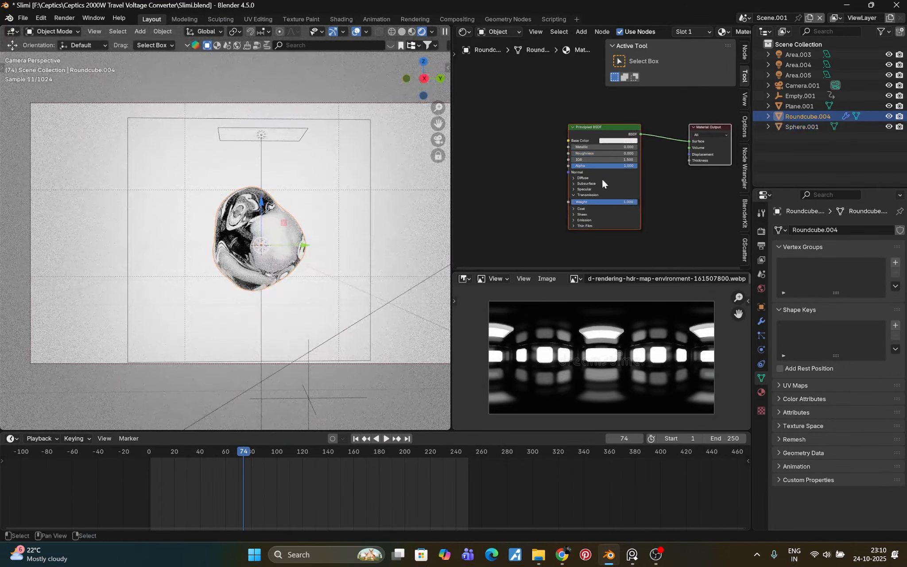
scroll(593, 242, "up", 2)
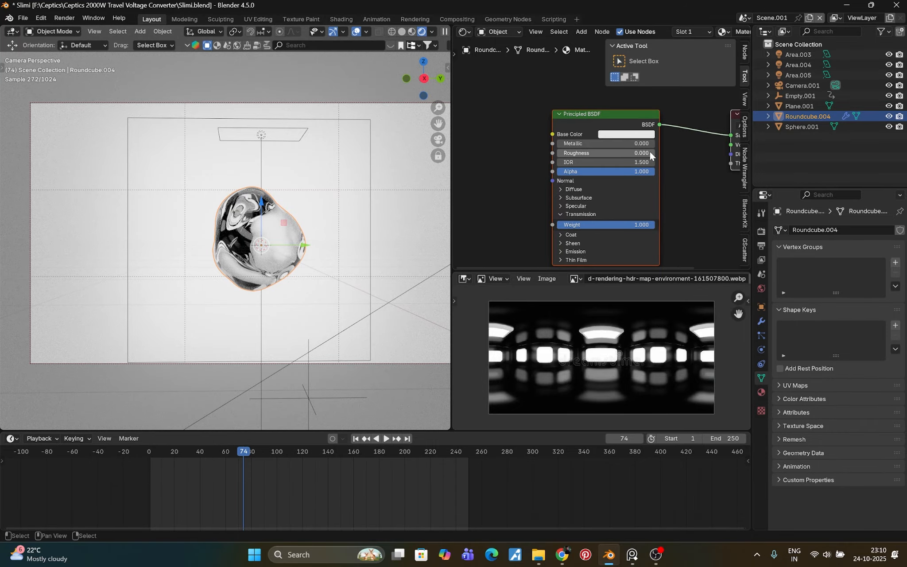
left_click_drag(646, 156, 568, 157)
scroll(663, 197, "down", 3)
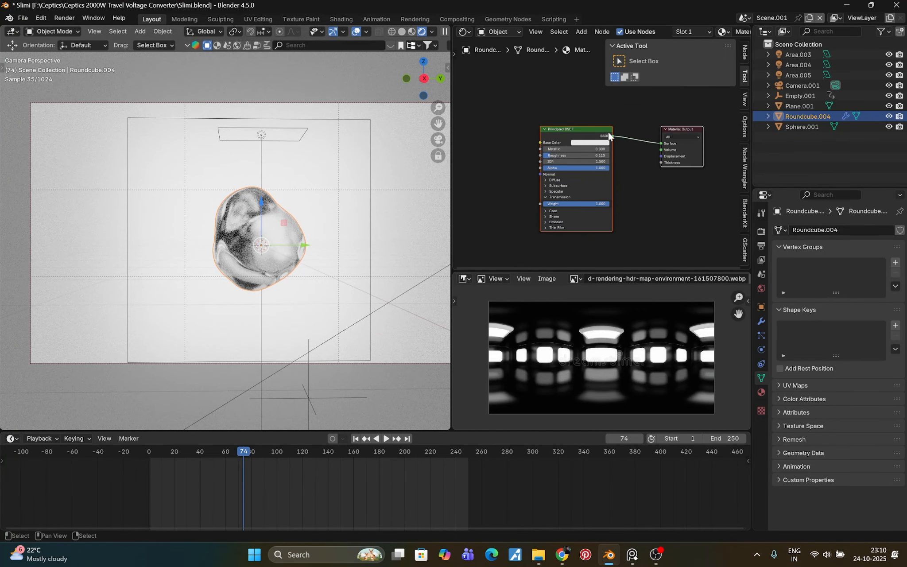
Step: Change the blob's base colour to light green and move its Principled BSDF node away from the Material Output
left_click(589, 143)
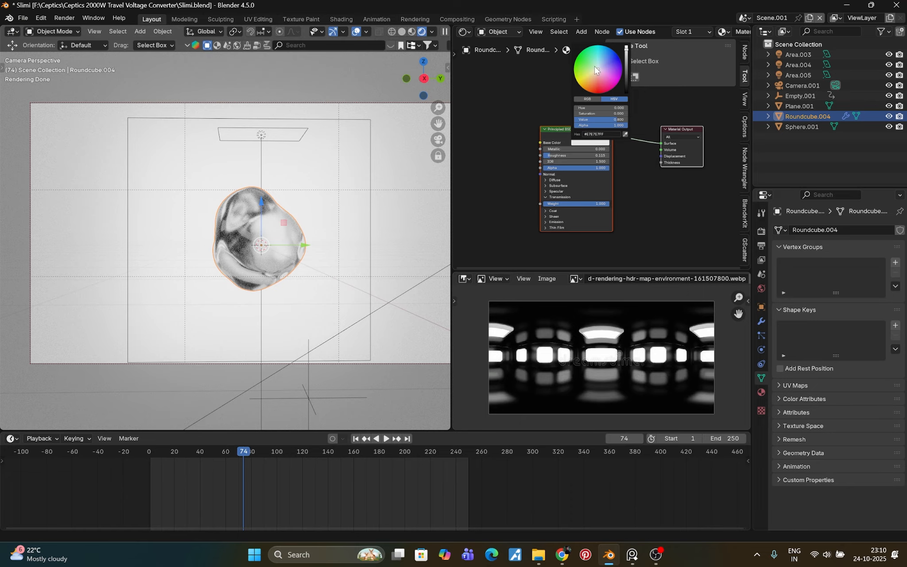
left_click_drag(594, 66, 589, 61)
left_click_drag(573, 130, 525, 96)
left_click(547, 139)
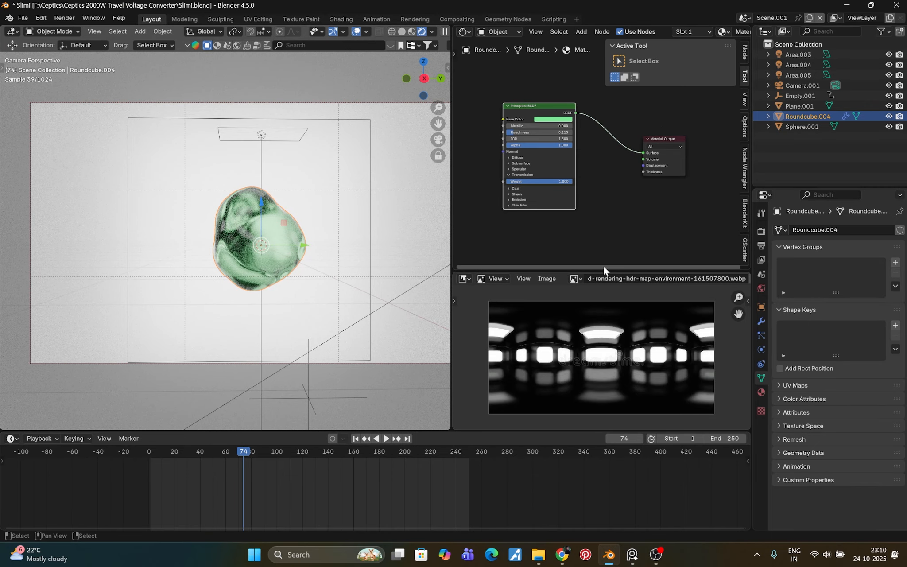
Step: Shrink the Image Editor to its header so the shader editor gets nearly the full height
left_click_drag(605, 268, 608, 418)
scroll(596, 332, "up", 2)
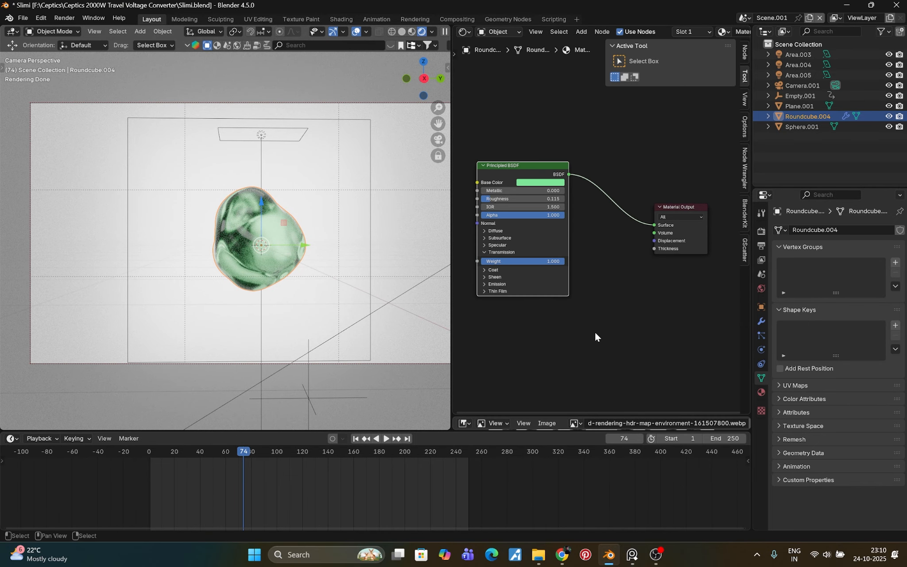
middle_click_drag(594, 330, 598, 304)
Step: Add a Volume Absorption node below the Principled BSDF and connect it to the Material Output's Volume input
key("shift+a")
left_click(601, 303)
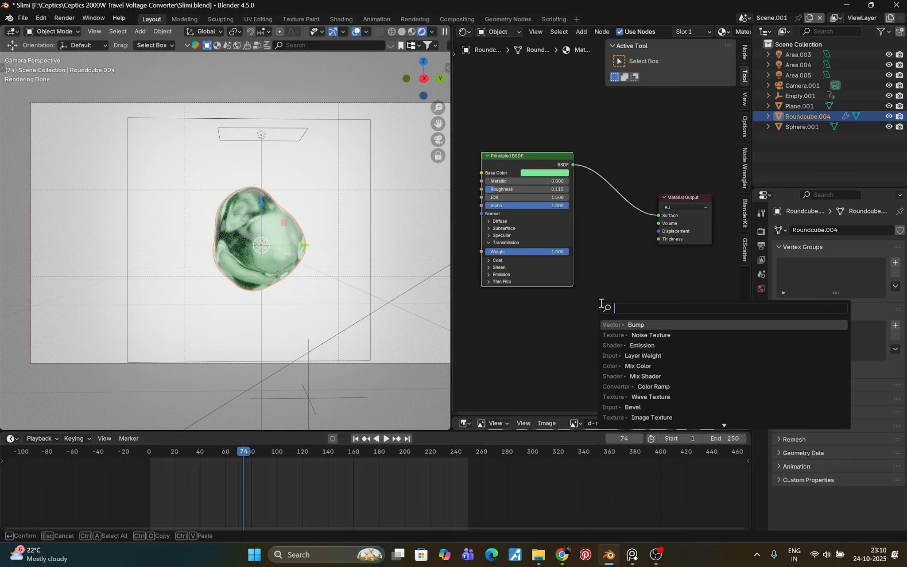
type("v")
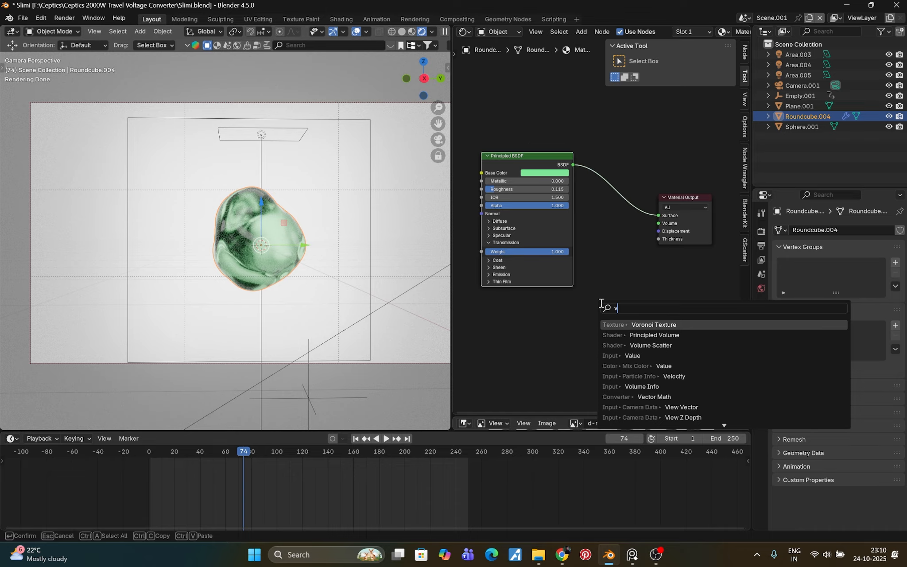
type("p")
key("BackSpace")
type("olu")
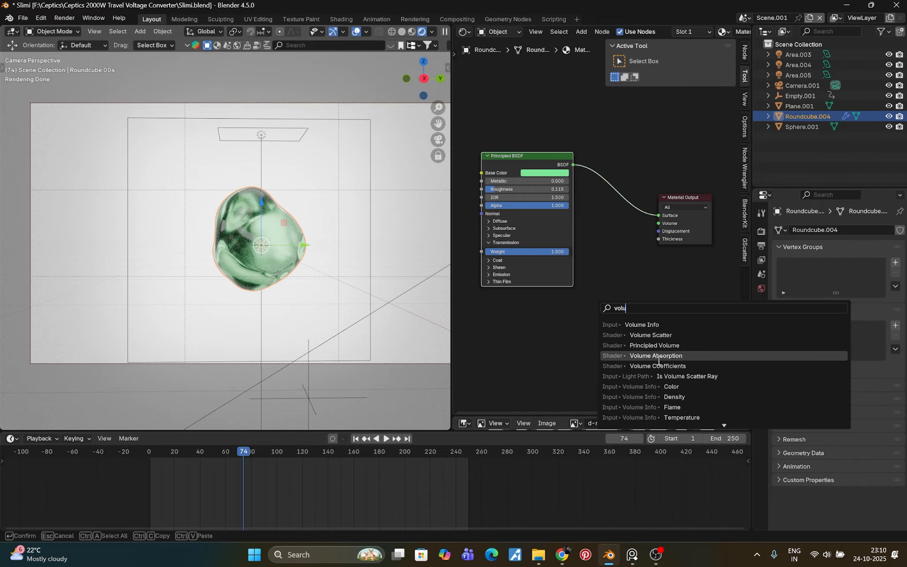
left_click(657, 355)
left_click(597, 325)
left_click_drag(587, 335, 650, 223)
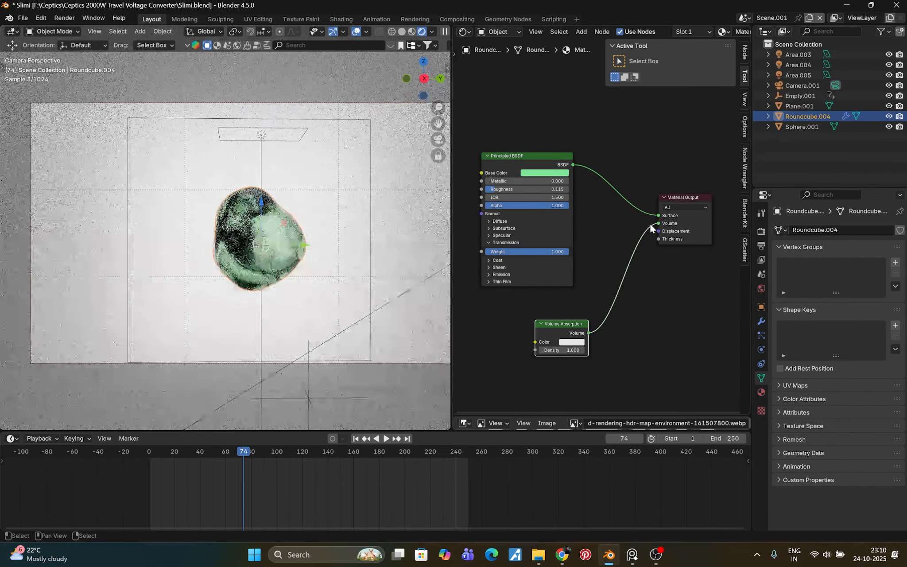
Step: Set the Volume Absorption colour to green #67E76D and its density to 1.4
left_click(573, 343)
key("ctrl+v")
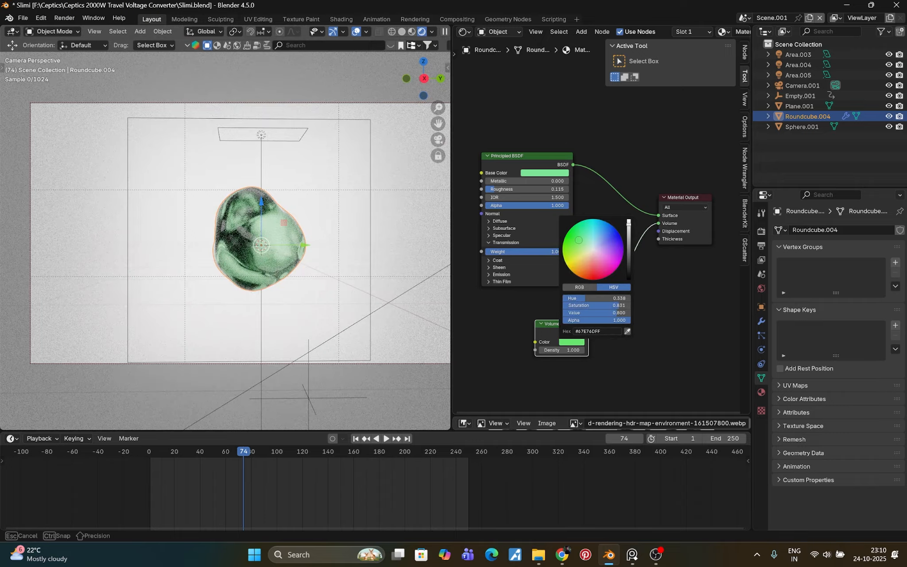
mouse_move(574, 349)
left_mouse_down()
mouse_move(602, 349)
mouse_move(589, 349)
left_mouse_up()
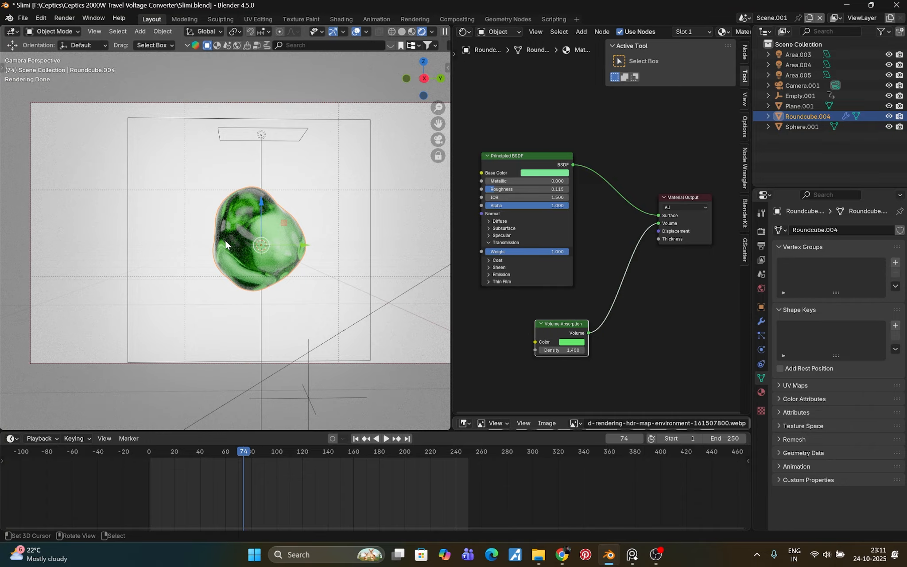
Step: Give the background plane a new material with a green base colour
left_click(95, 151)
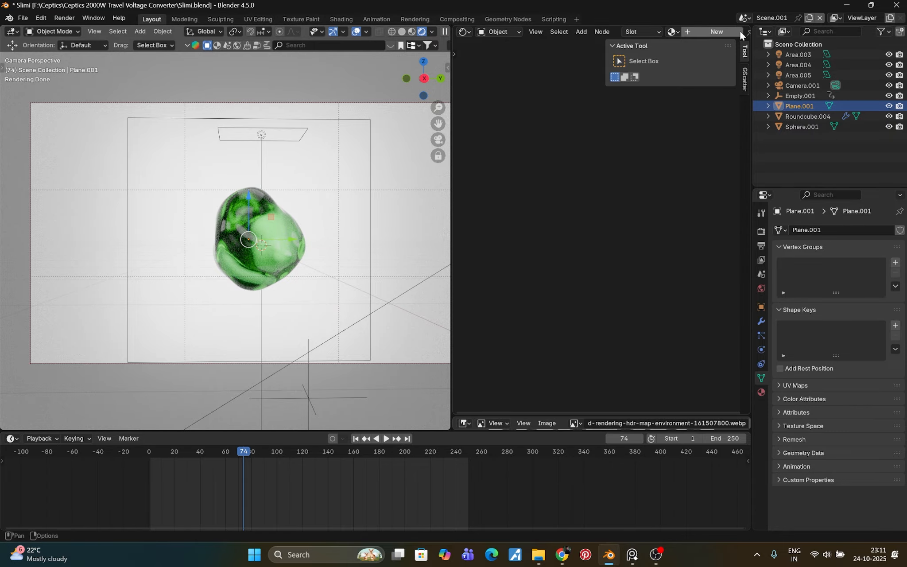
left_click(710, 35)
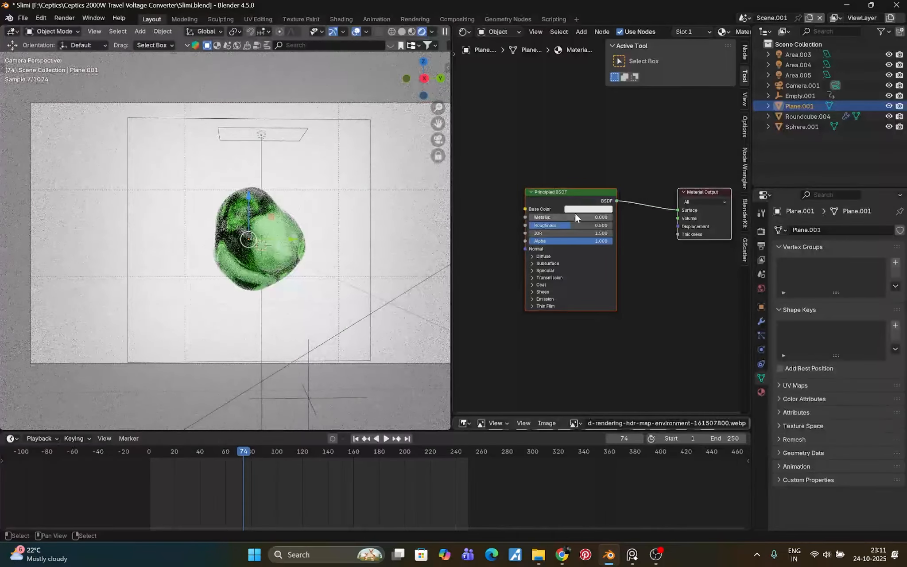
left_click(574, 212)
mouse_move(596, 114)
left_mouse_down()
mouse_move(579, 104)
mouse_move(634, 113)
mouse_move(634, 127)
left_mouse_up()
Step: Set the blob's Volume Absorption density to 0.4 and its Principled BSDF roughness to 0.076
left_click(279, 267)
scroll(617, 346, "up", 4)
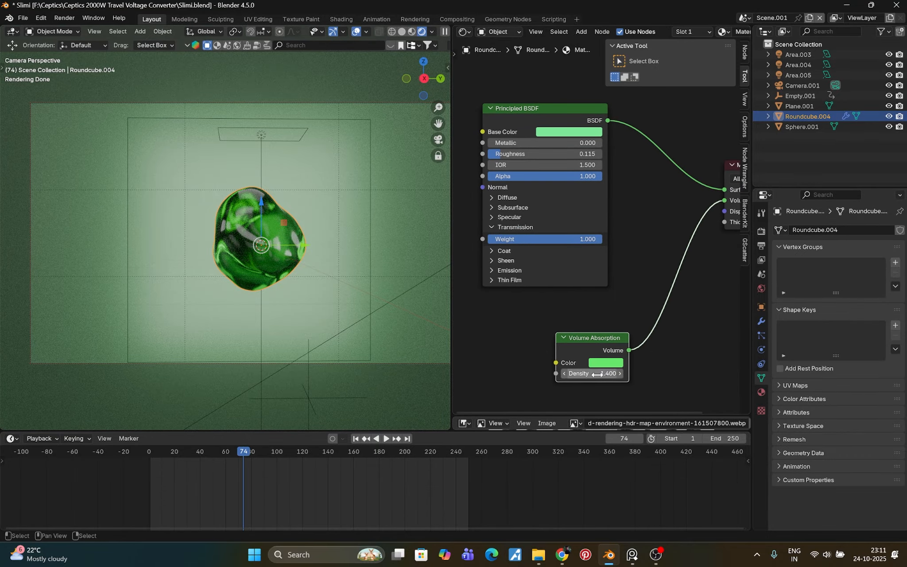
left_click_drag(602, 376, 545, 375)
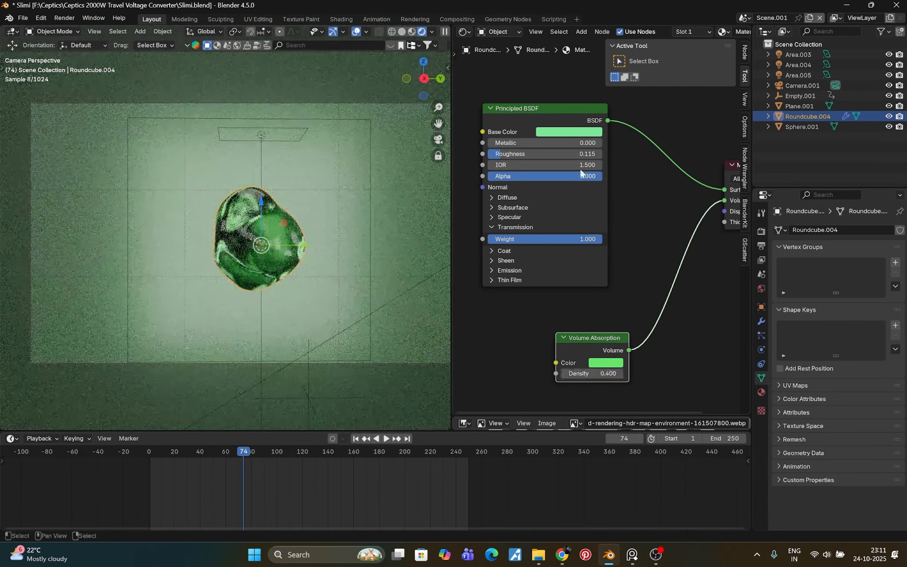
left_click_drag(592, 153, 588, 153)
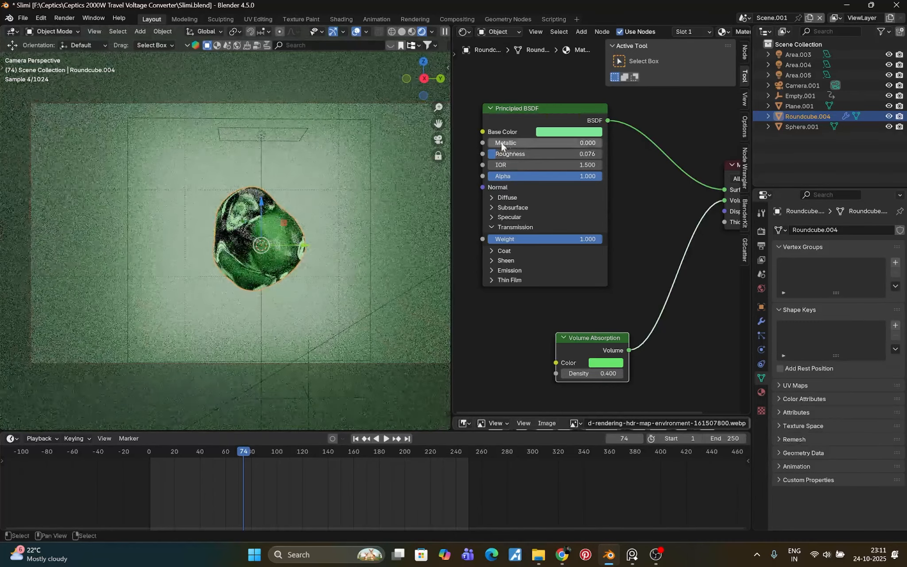
Step: Lighten the blob's base colour to pale green #ABE7A6 and save the file
left_click(569, 132)
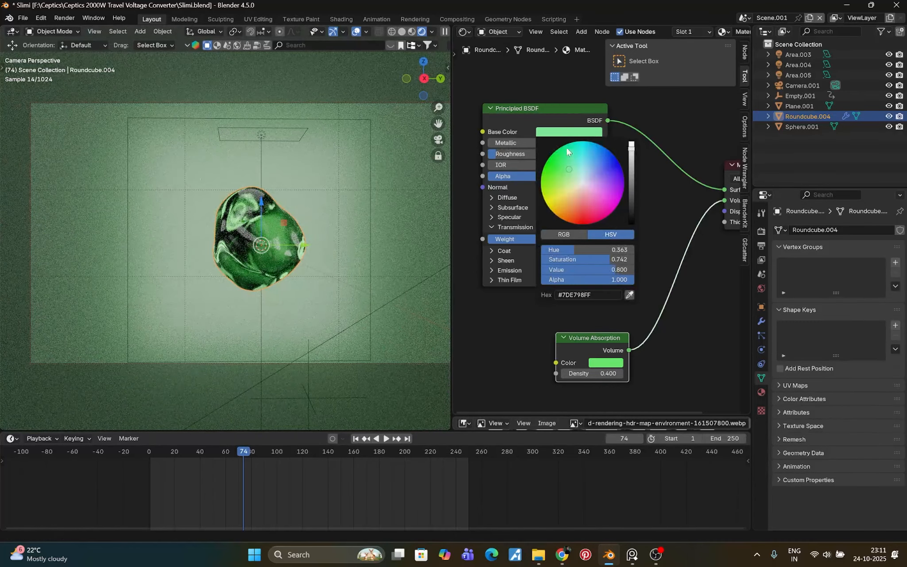
left_click(576, 178)
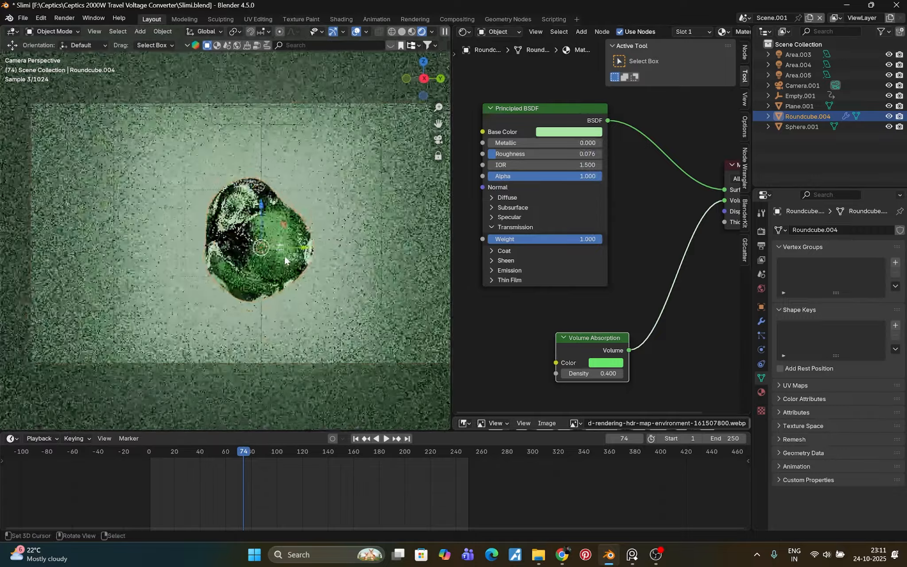
key("ctrl+s")
Step: Bring the camera closer to the blob and turn off the Camera to View lock
scroll(284, 257, "up", 3)
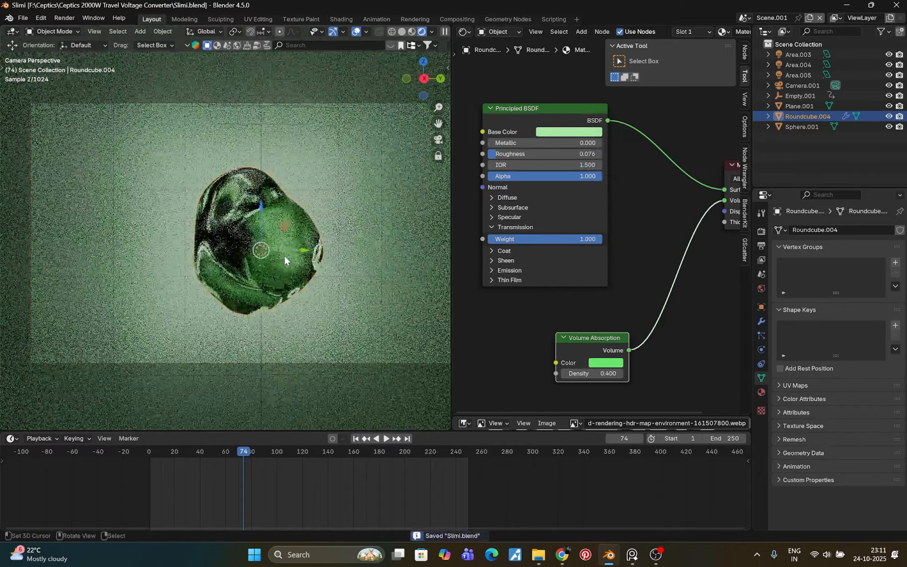
key("n")
left_click(360, 198)
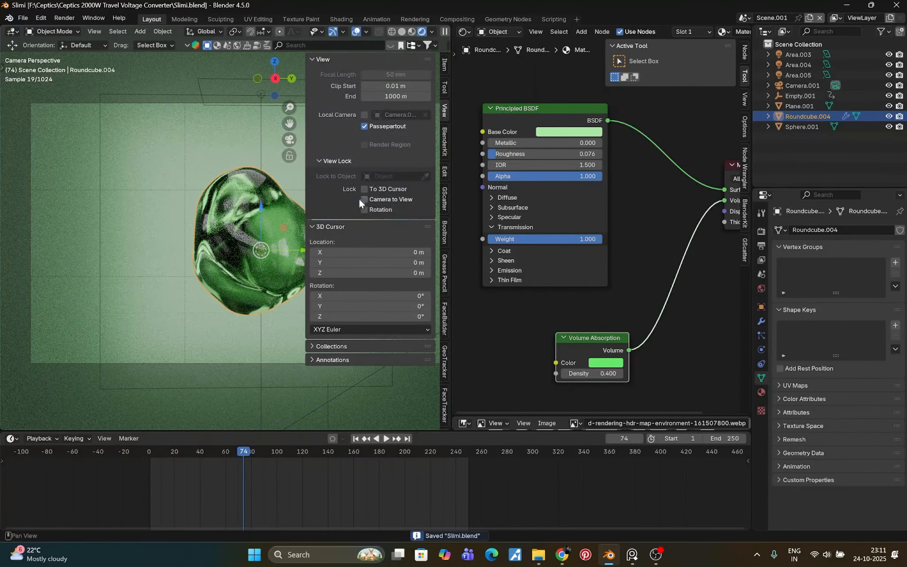
key("n")
scroll(247, 258, "down", 2)
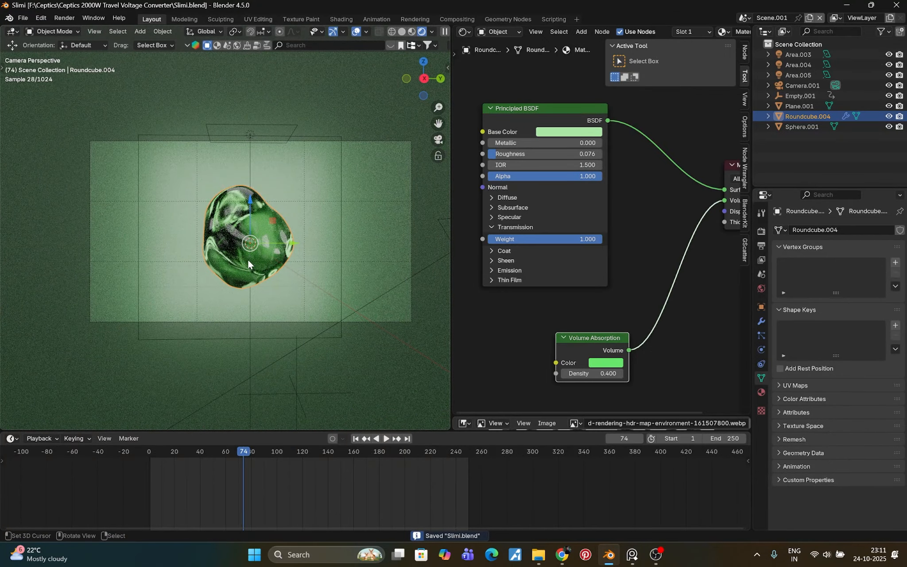
scroll(248, 271, "up", 2)
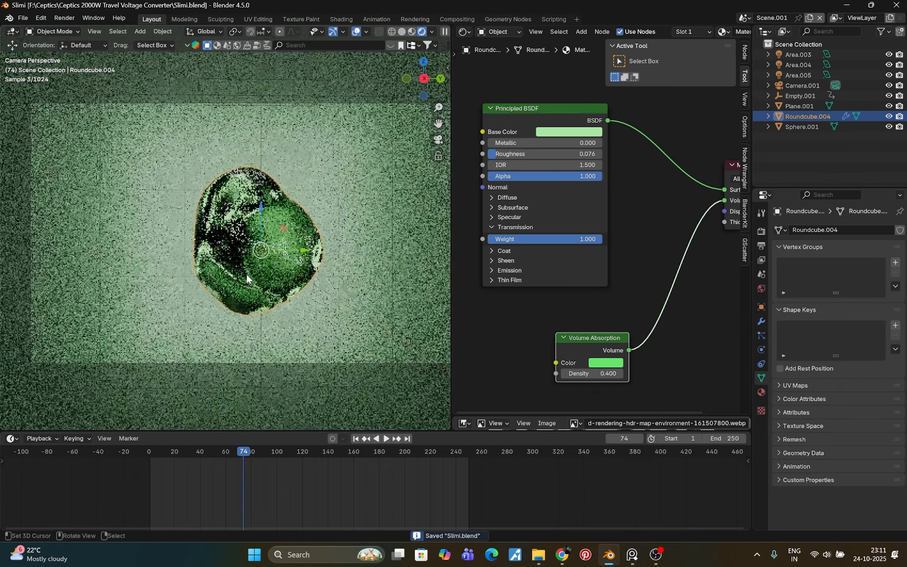
scroll(247, 272, "down", 2)
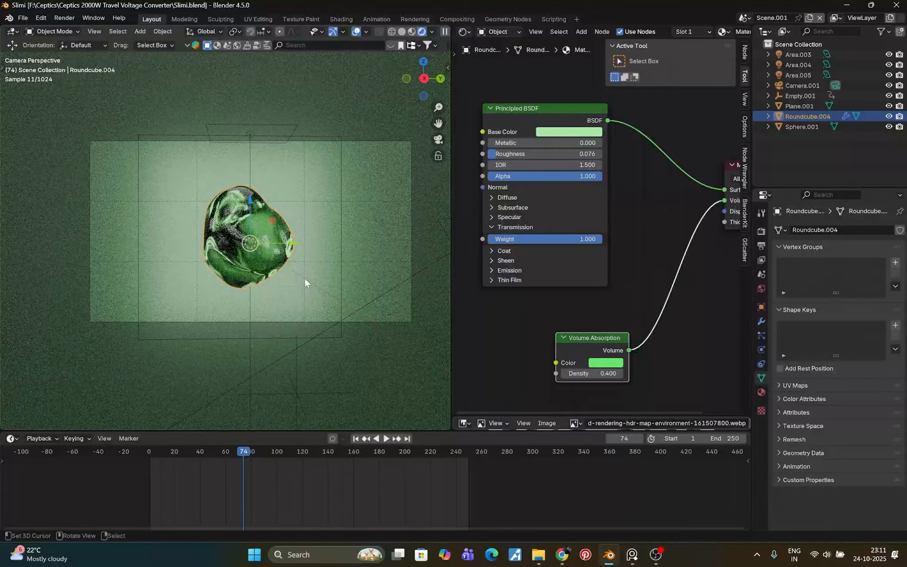
scroll(253, 262, "up", 2)
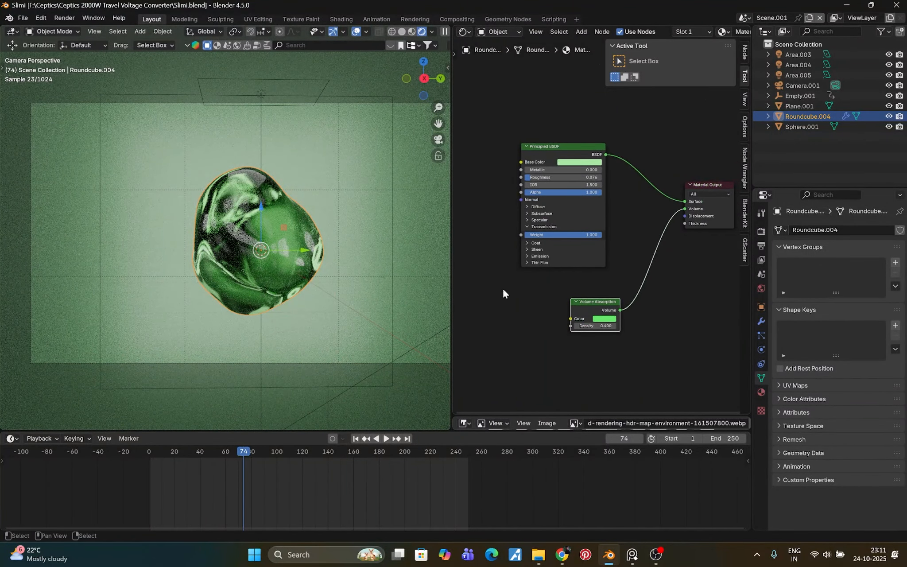
Step: Add a Noise Texture node to the blob's material, well before the Principled BSDF
scroll(538, 285, "up", 1)
key("shift+a")
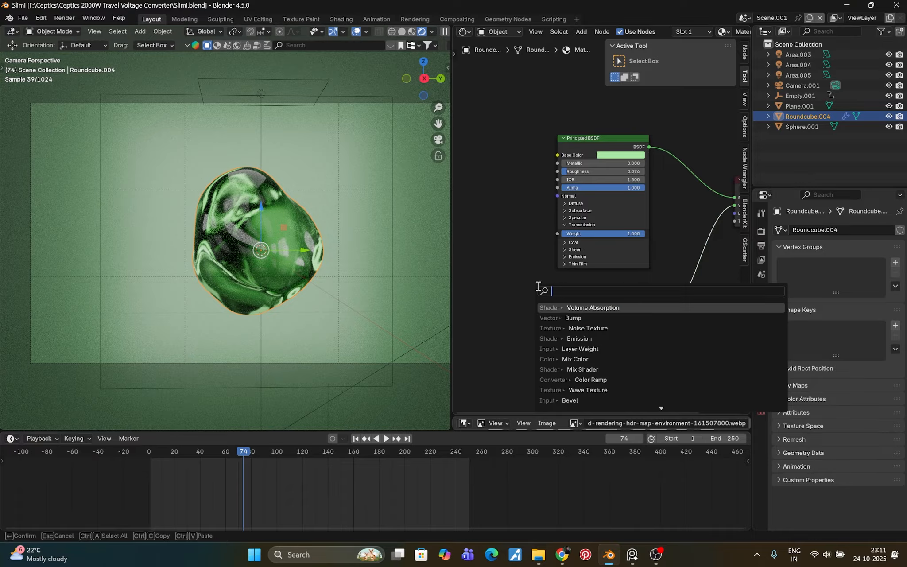
type("noive")
key("Return")
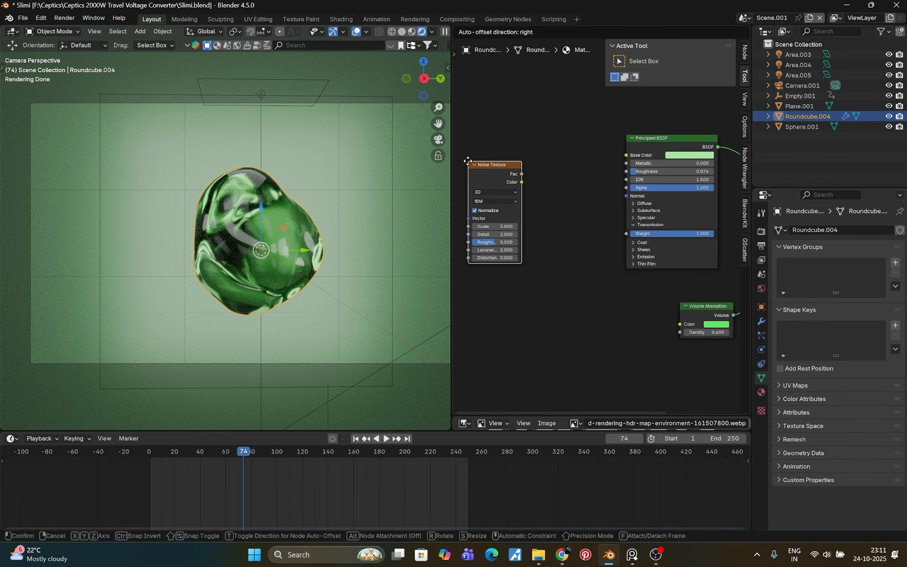
left_click(469, 162)
Step: Insert a Bump node, linking the noise Fac to its Height and its output to the Principled BSDF's Normal
key("shift+a")
type("bum")
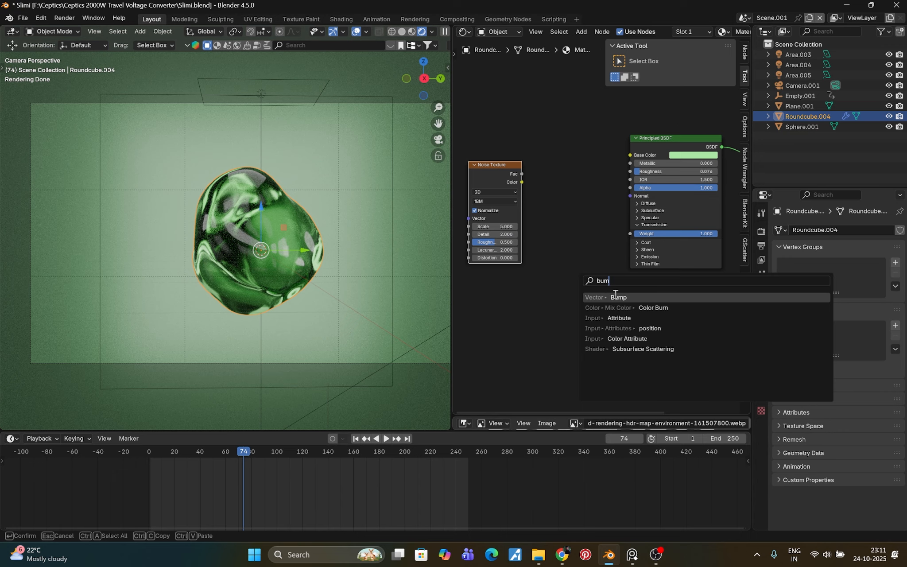
key("Return")
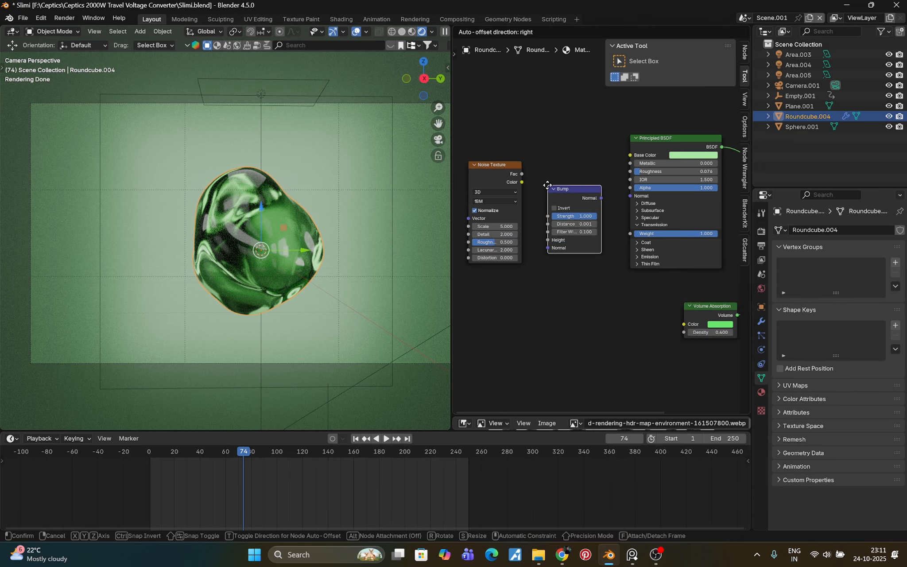
left_click(529, 180)
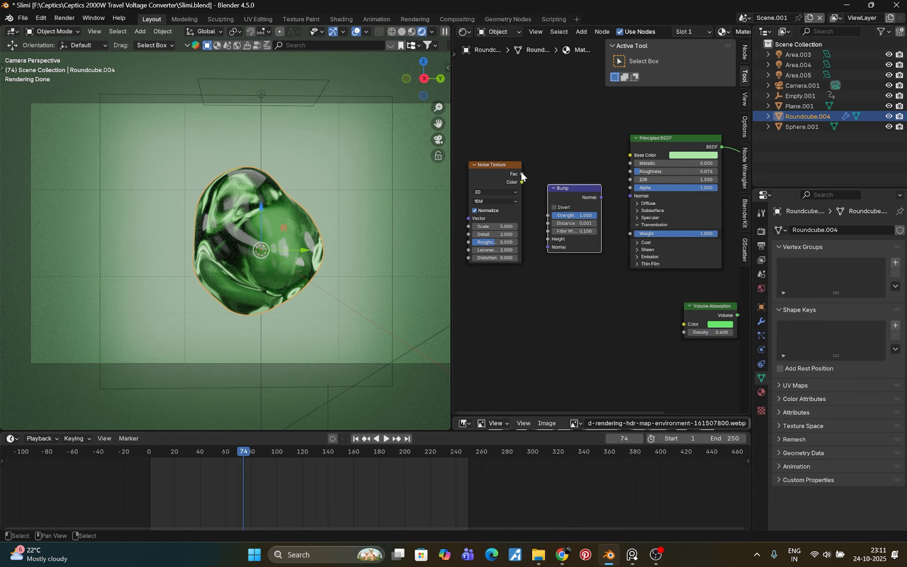
left_click_drag(522, 174, 548, 239)
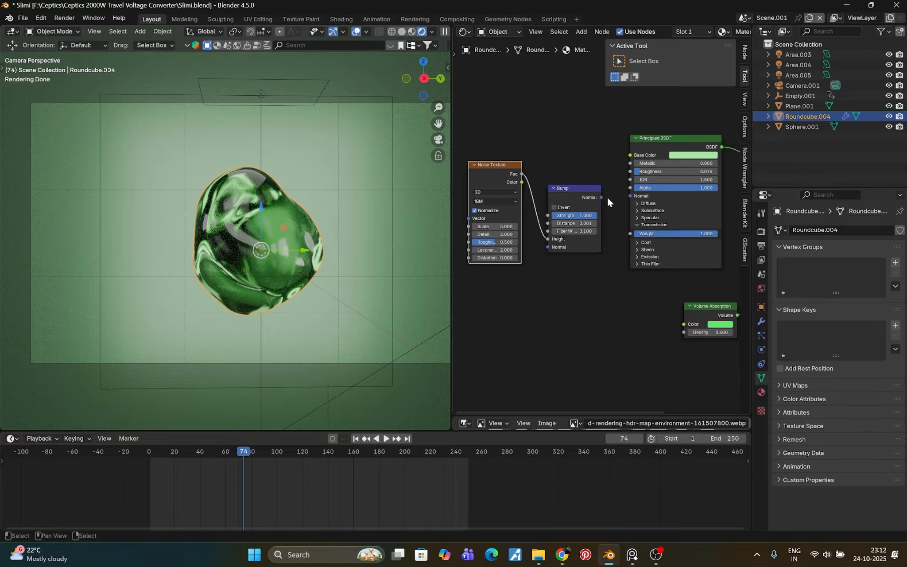
left_click_drag(628, 196, 629, 196)
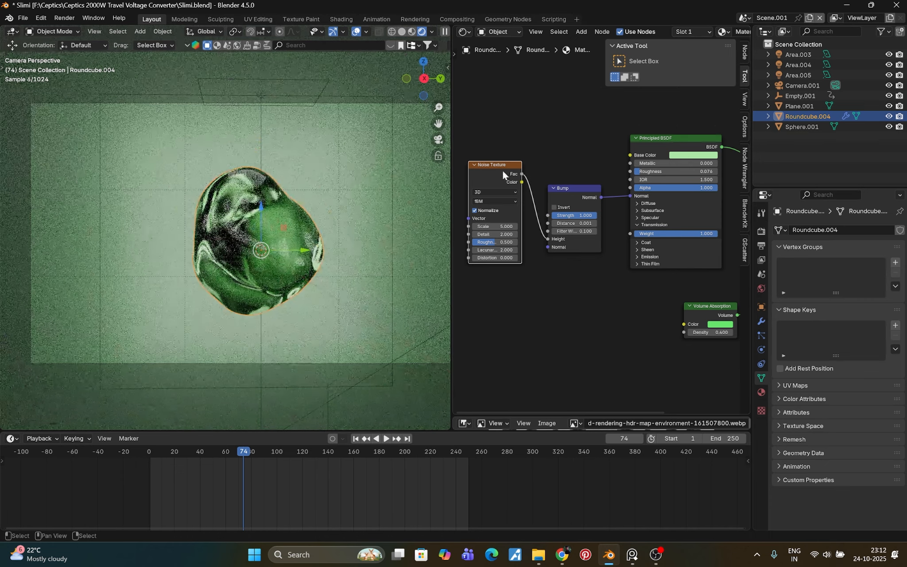
Step: Add Texture Coordinate and Mapping nodes to the Noise Texture and preview the noise directly on the blob
scroll(526, 281, "down", 4)
mouse_move(526, 280)
middle_mouse_down()
mouse_move(593, 269)
mouse_move(537, 275)
middle_mouse_up()
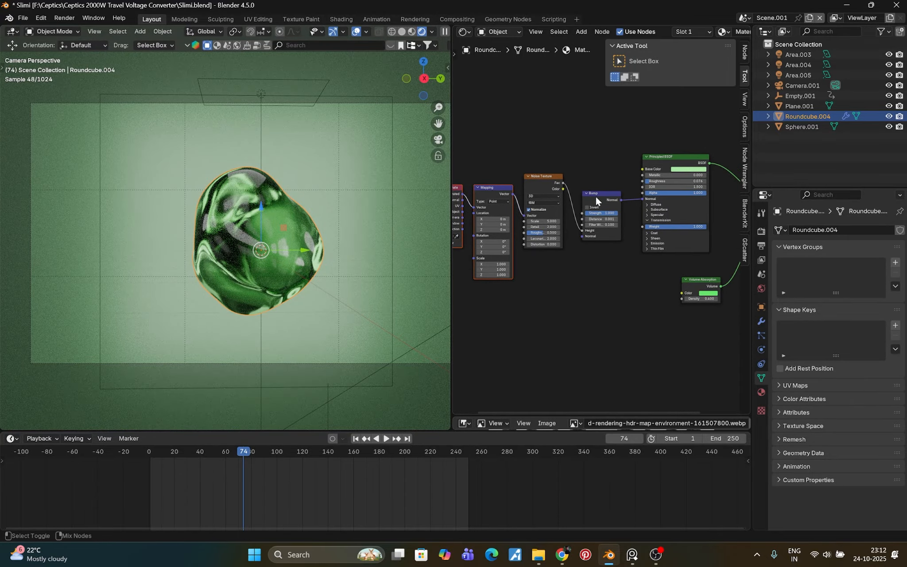
left_click_drag(563, 183, 642, 168)
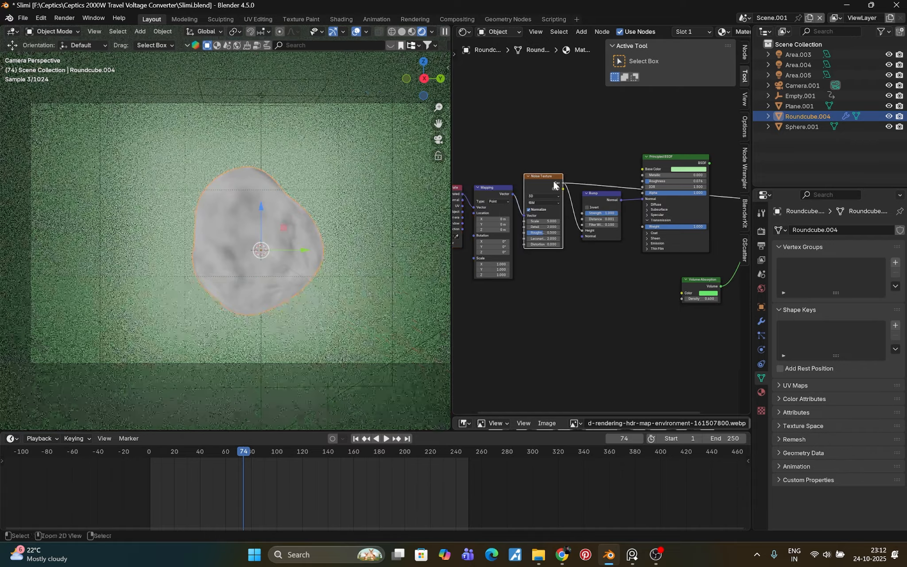
Step: Set the Noise Texture's scale to 43.7, detail to 3.2 and roughness to 0.246
scroll(636, 281, "up", 2)
scroll(633, 287, "up", 1)
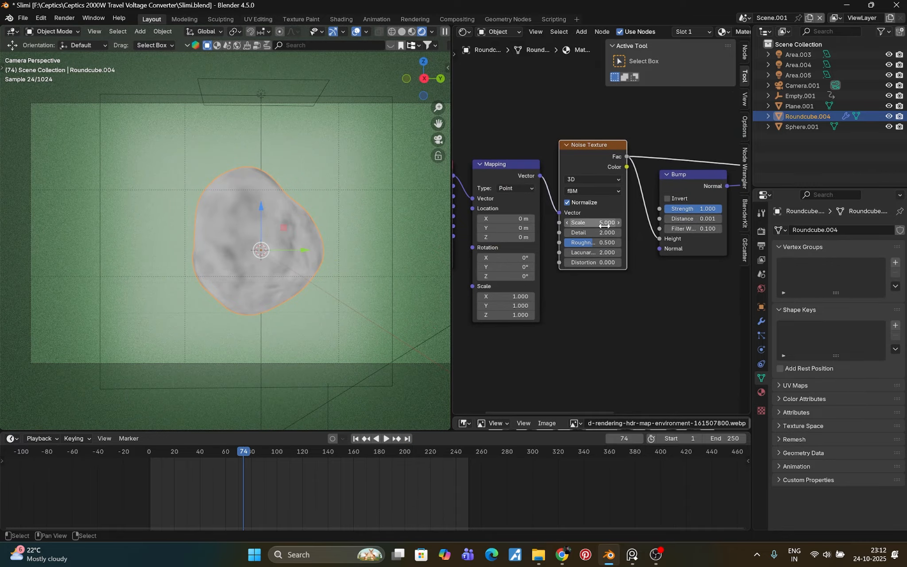
mouse_move(597, 225)
left_mouse_down()
mouse_move(739, 225)
mouse_move(599, 231)
mouse_move(659, 231)
mouse_move(566, 242)
mouse_move(611, 225)
mouse_move(593, 222)
left_mouse_up()
middle_click_drag(654, 262, 558, 277)
scroll(598, 266, "down", 2)
scroll(620, 261, "down", 2)
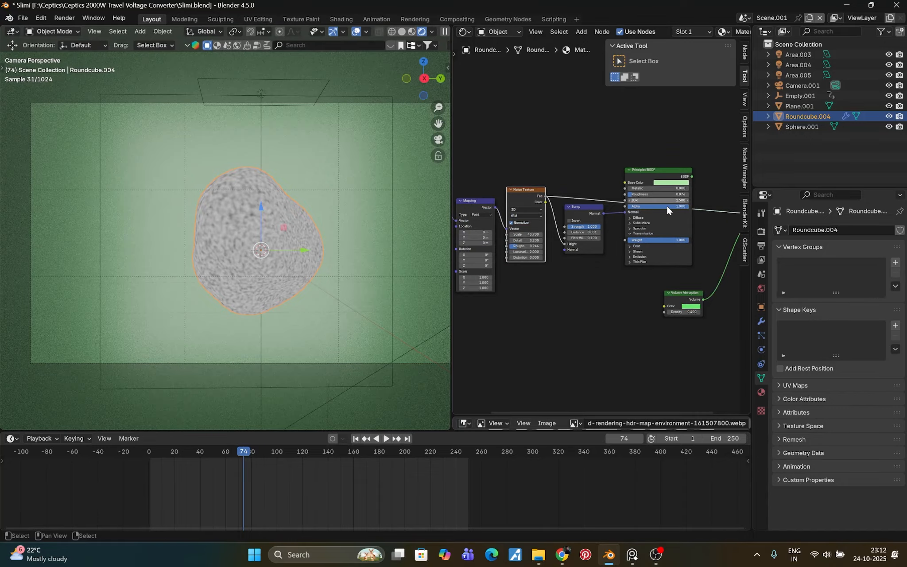
Step: Reconnect the Principled BSDF to the blob's Material Output surface and save the file
left_click(679, 178, "ctrl+shift")
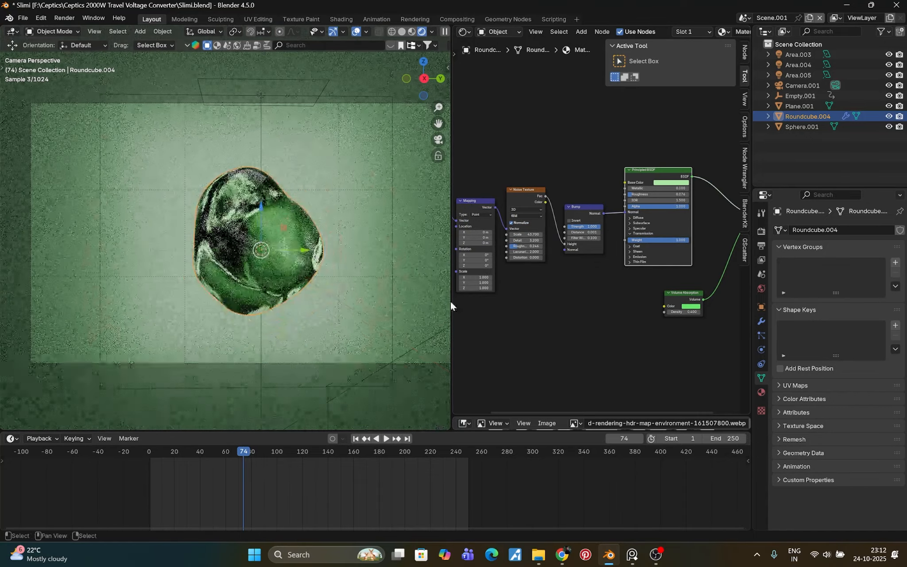
scroll(225, 266, "up", 4)
key("ctrl+s")
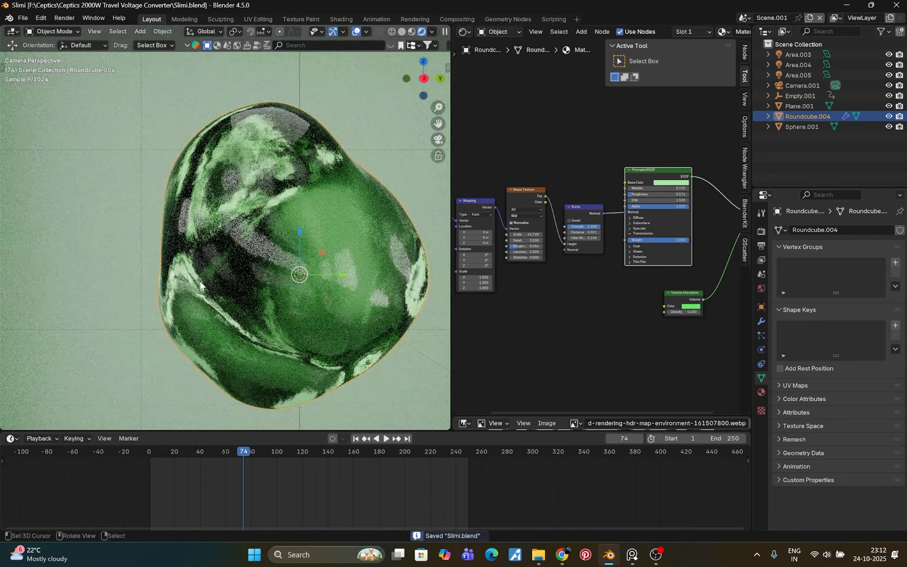
Step: Inspect the bumped blob and lower its Volume Absorption density to 0.3
scroll(558, 328, "up", 3)
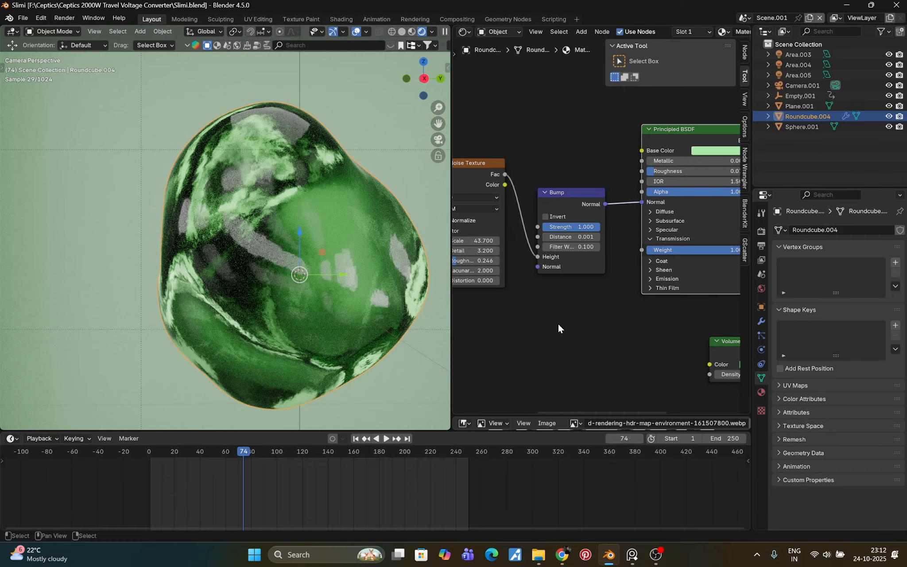
scroll(355, 289, "down", 3)
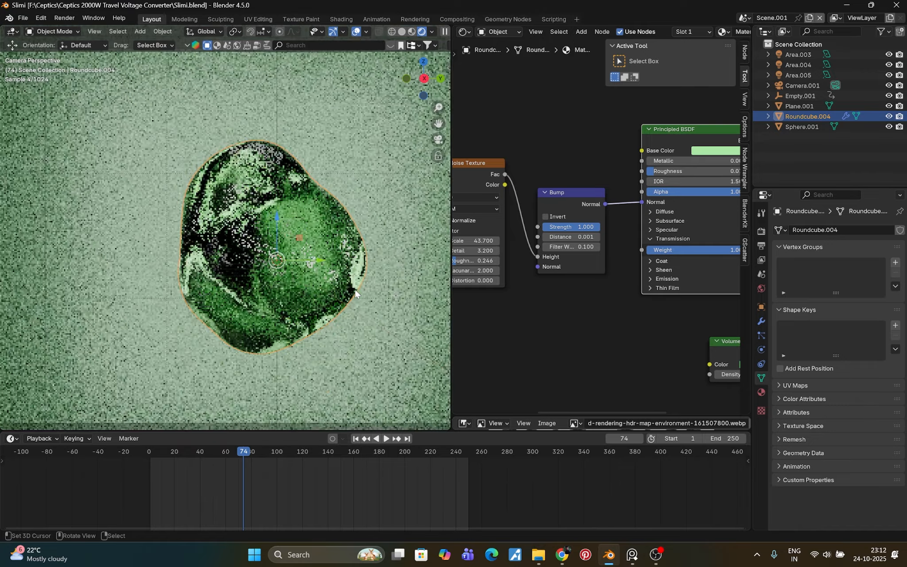
scroll(355, 289, "up", 3)
scroll(355, 289, "down", 4)
middle_click_drag(653, 385, 557, 399)
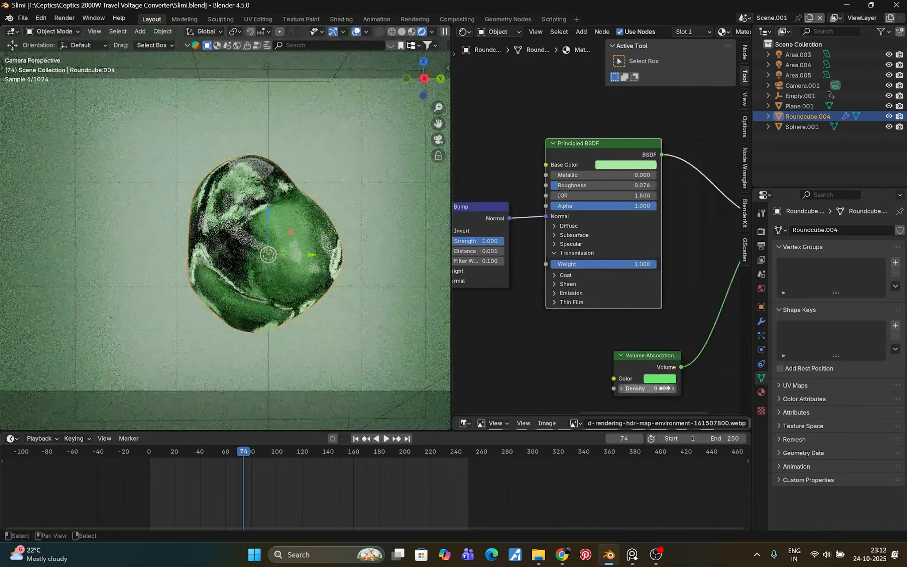
mouse_move(648, 388)
left_mouse_down()
mouse_move(680, 388)
mouse_move(644, 388)
left_mouse_up()
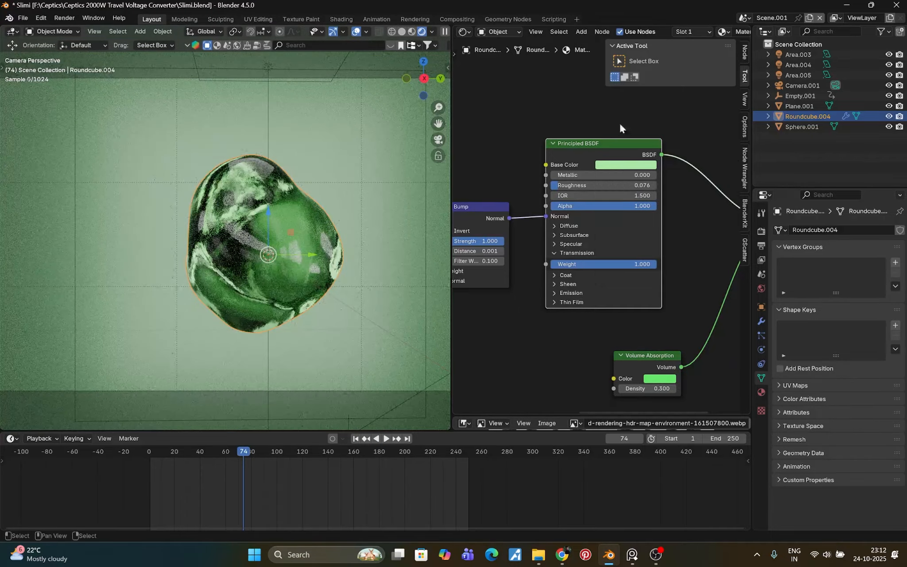
Step: Change the blob's base colour to an even paler, less saturated green
left_click(638, 165)
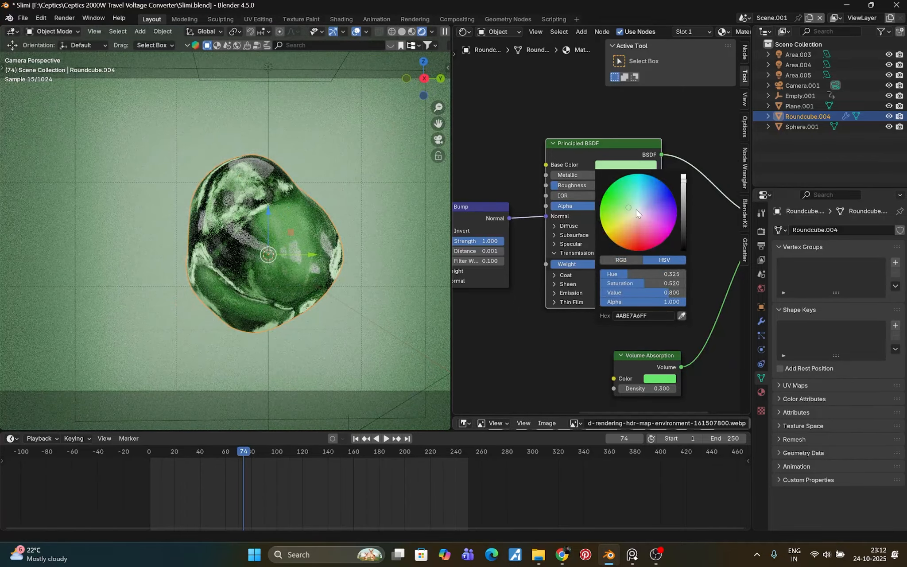
left_click_drag(637, 210, 633, 209)
scroll(256, 116, "down", 5)
scroll(257, 116, "up", 3)
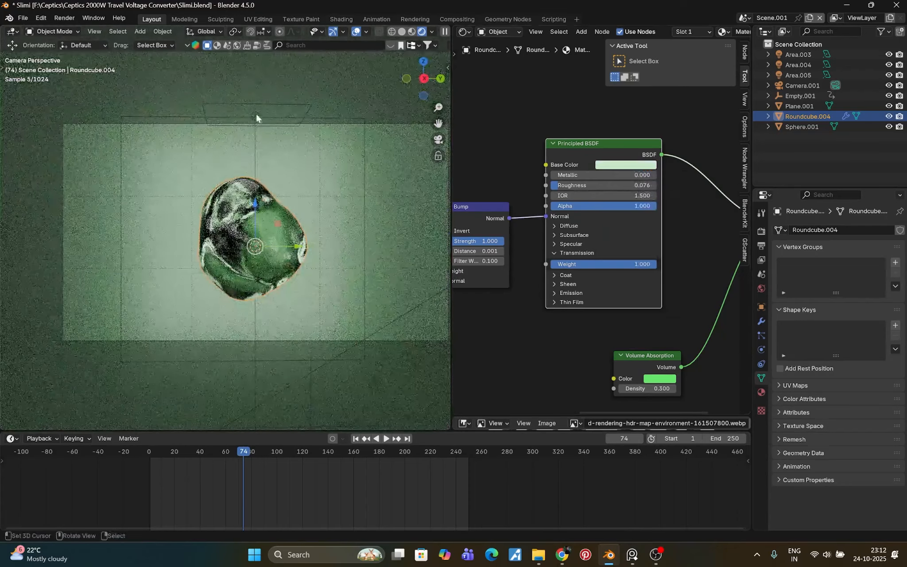
Step: Tint the area light above the blob a pale mint green
left_click(257, 118)
left_click(888, 300)
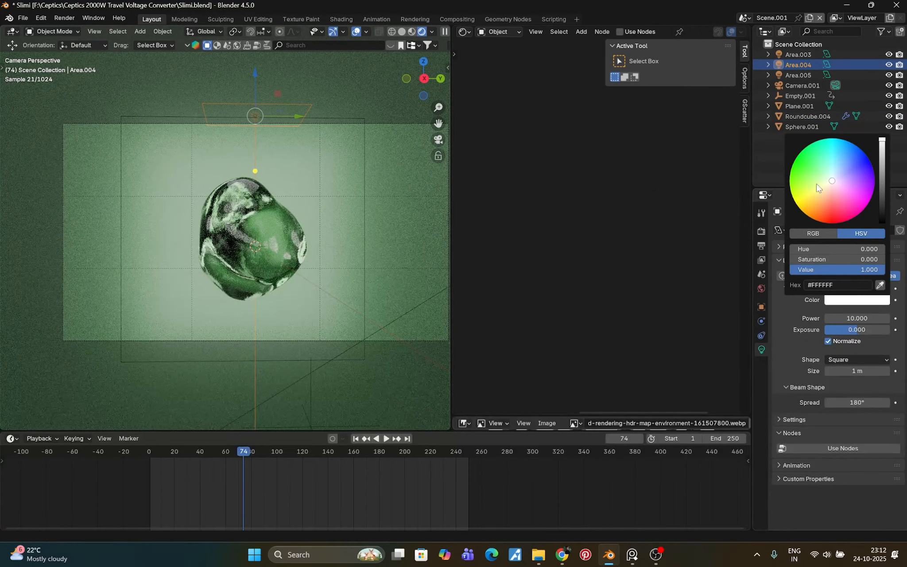
left_click_drag(816, 183, 826, 173)
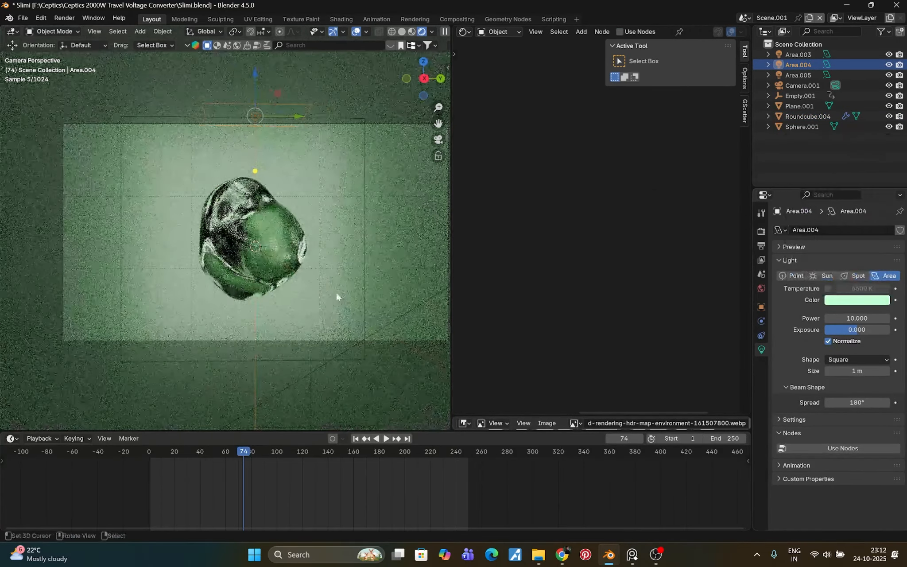
Step: Preview the blob's Bump and Noise Texture outputs, and set the noise scale to 61.4
left_click(279, 253)
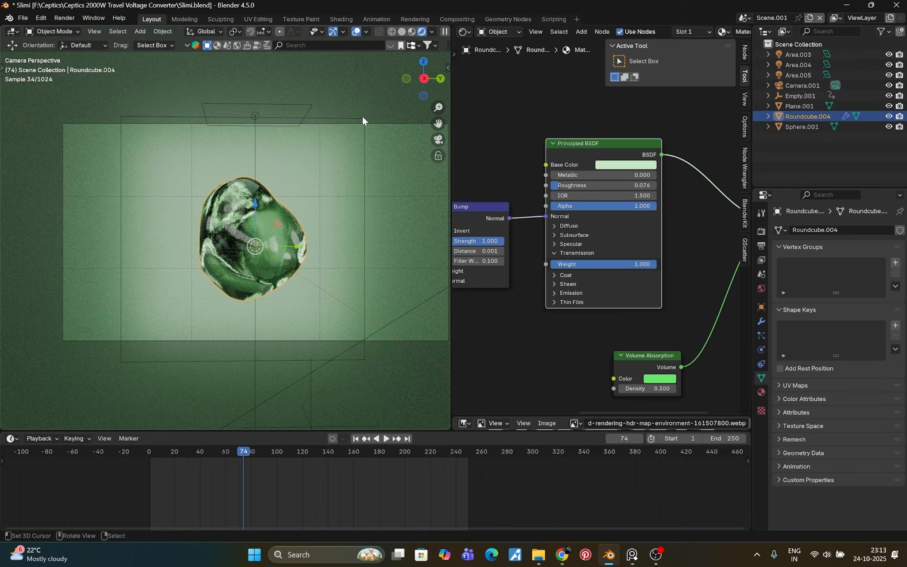
scroll(216, 297, "up", 4)
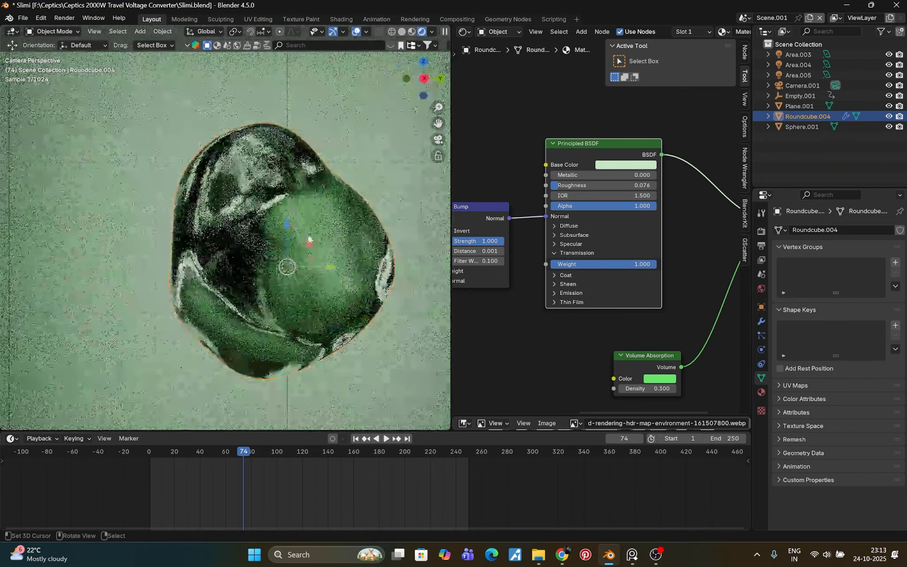
scroll(520, 337, "up", 1)
middle_click_drag(519, 337, 587, 340)
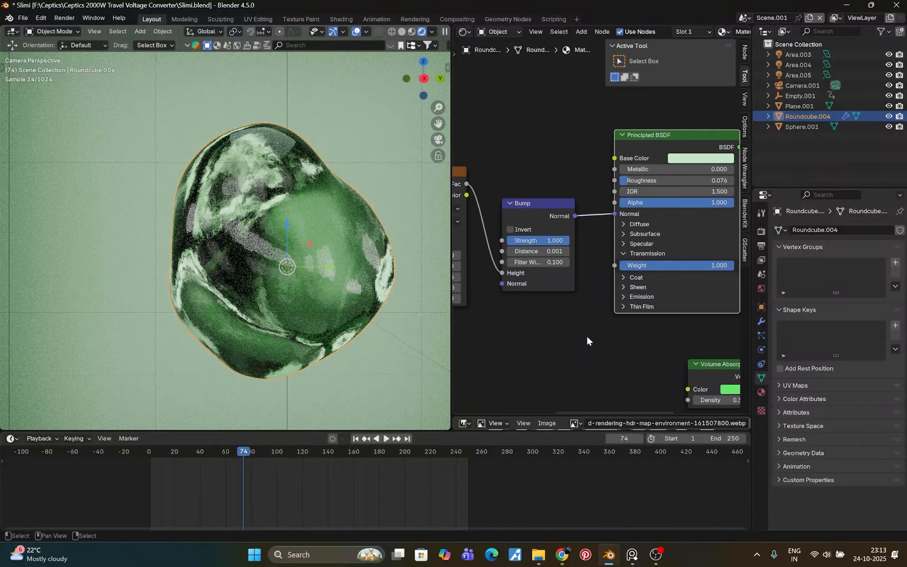
left_click(562, 226, "ctrl+shift")
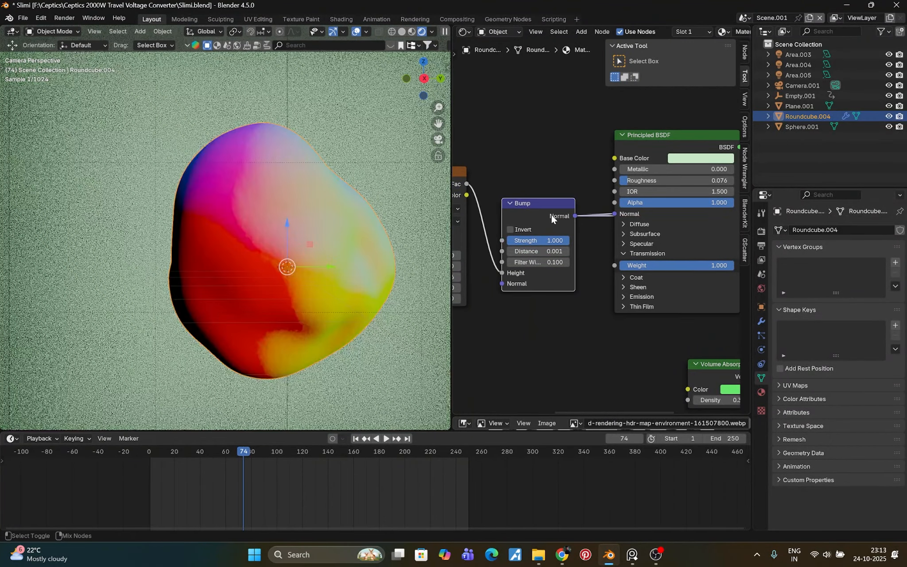
middle_click_drag(487, 191, 558, 185)
left_click(527, 170, "ctrl+shift")
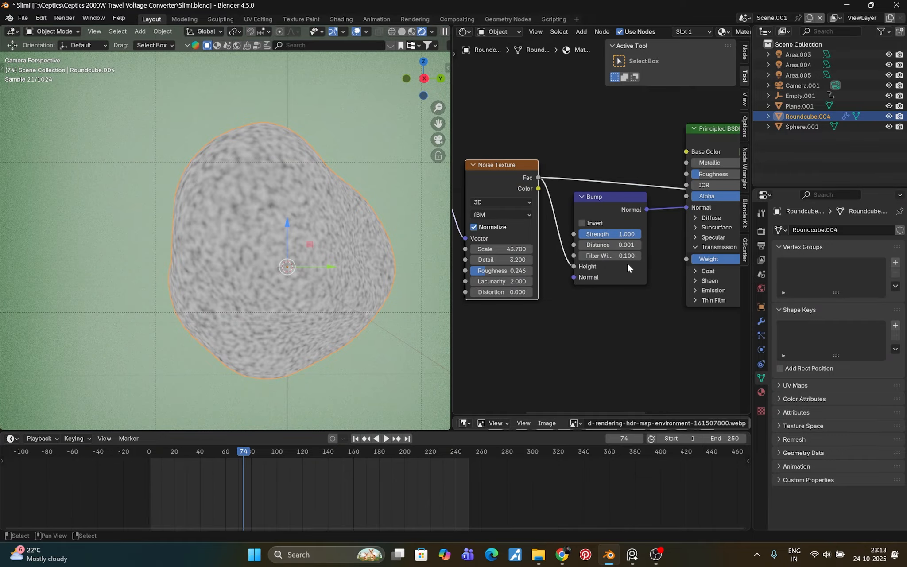
left_click_drag(505, 249, 562, 249)
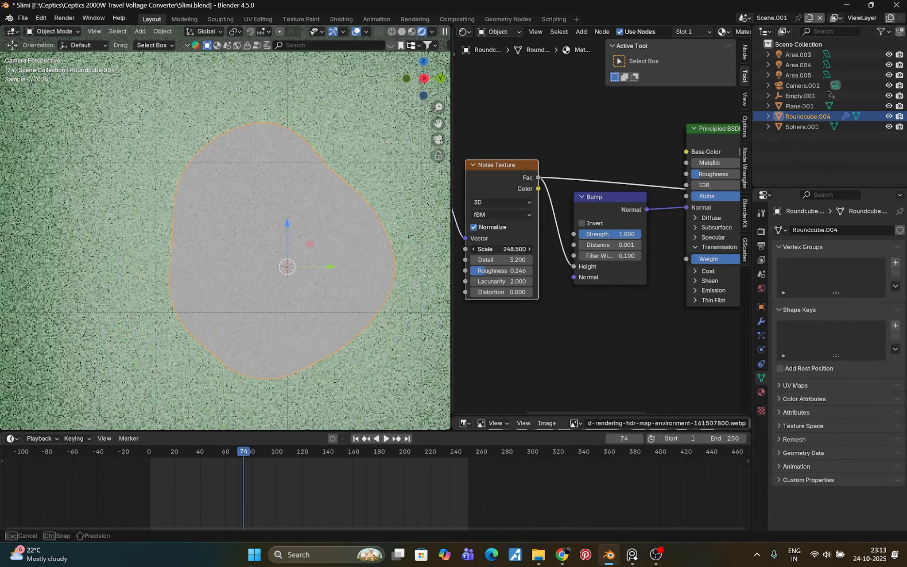
mouse_move(562, 249)
left_mouse_down()
mouse_move(518, 249)
mouse_move(562, 249)
left_mouse_up()
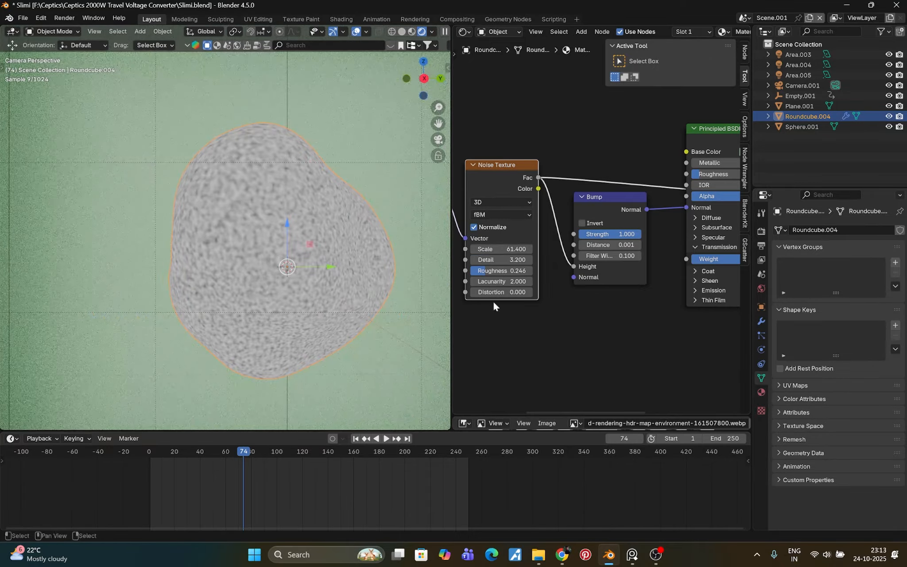
Step: Restore the Principled BSDF to the blob's surface output, save the file and inspect the surface up close
scroll(578, 240, "down", 1)
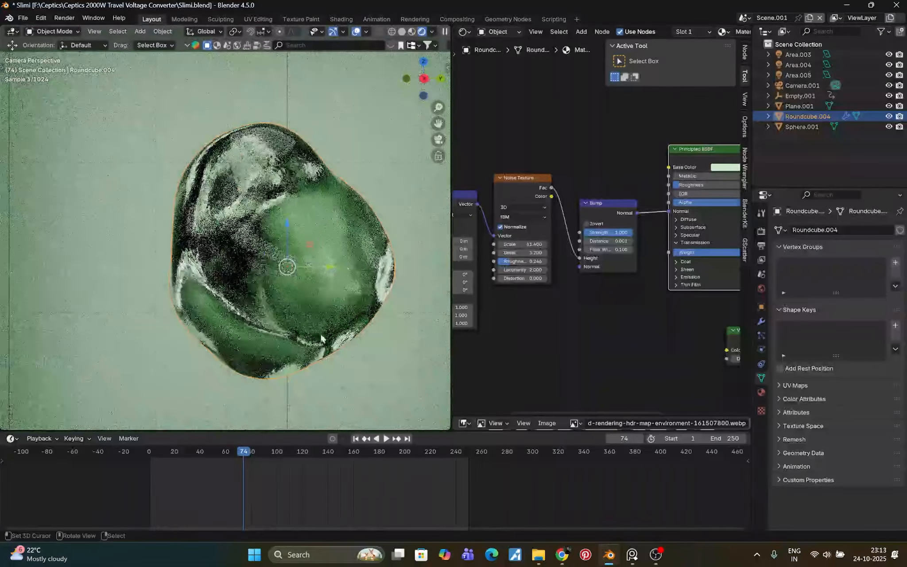
key("ctrl+s")
scroll(353, 256, "up", 5)
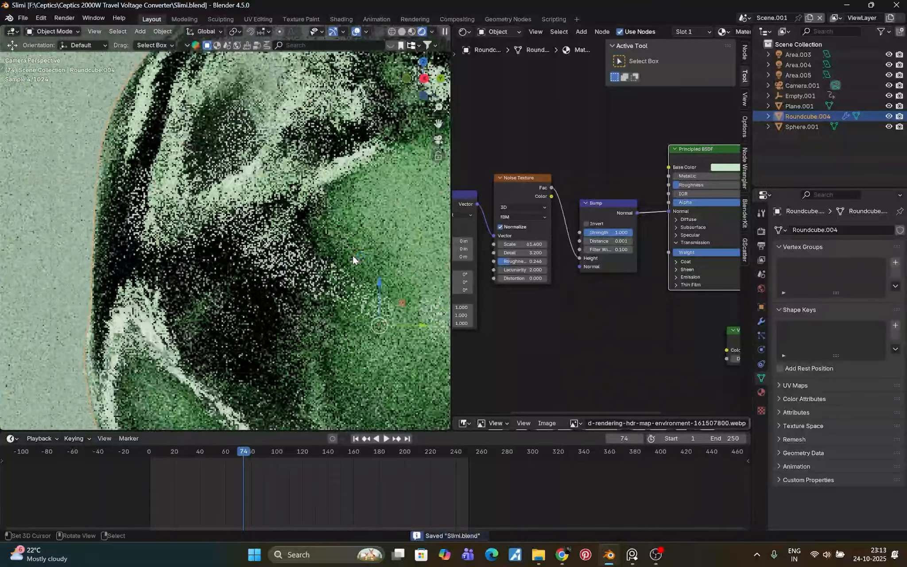
scroll(351, 253, "down", 5)
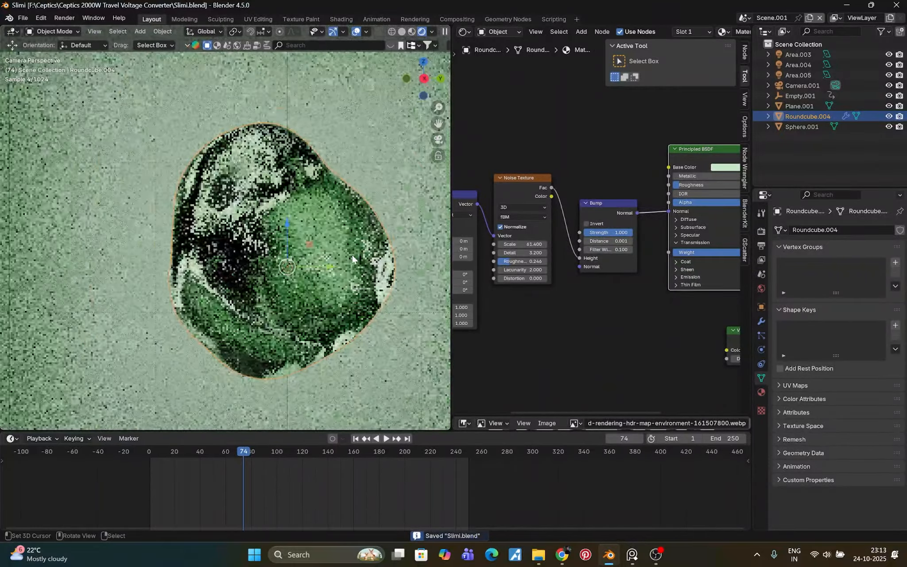
scroll(620, 330, "down", 1)
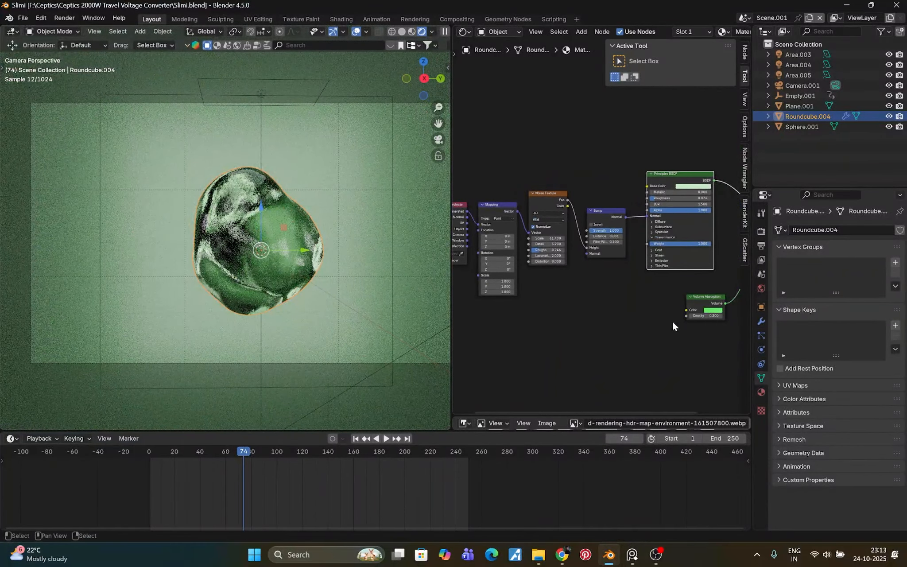
Step: Reduce the blob's Bump strength to 0.508 and save the file
middle_click_drag(672, 320, 638, 324)
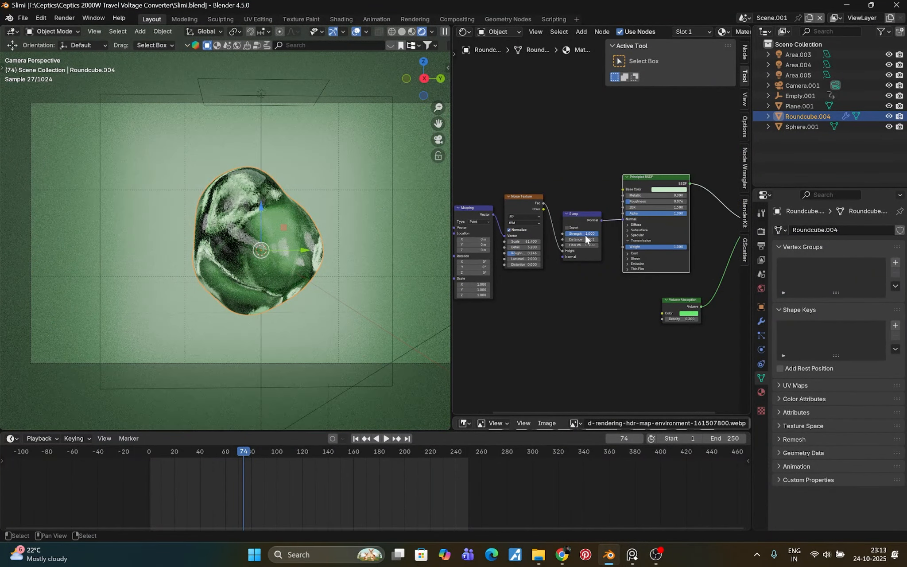
left_click_drag(589, 233, 578, 233)
key("Home")
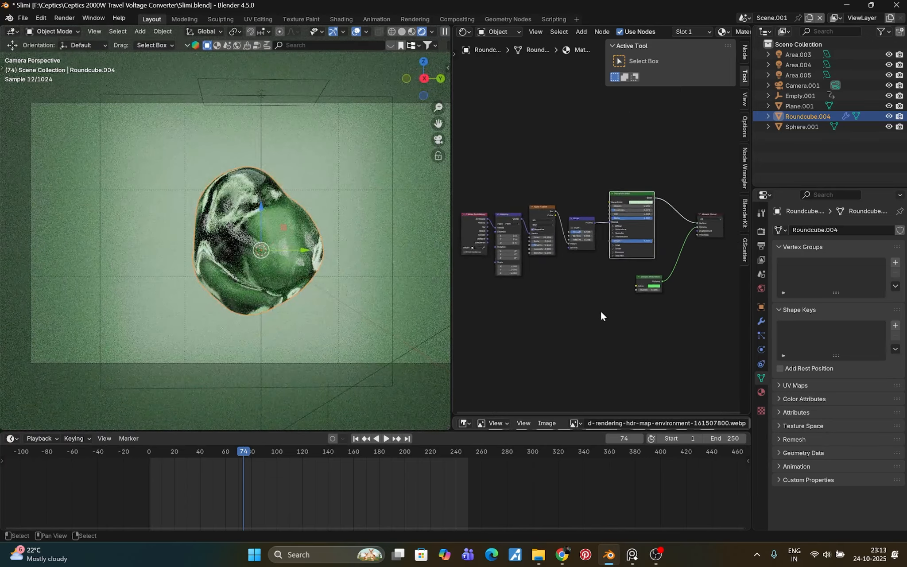
key("ctrl+s")
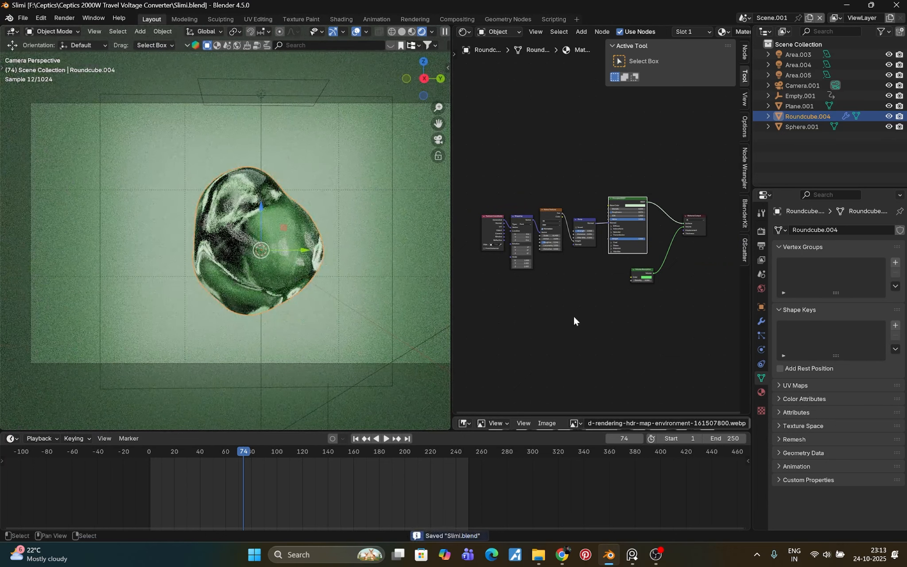
Step: Duplicate the Texture Coordinate, Mapping and Noise Texture nodes above the originals and move the Material Output farther from the shaders
middle_click_drag(578, 284, 607, 295)
scroll(606, 295, "up", 1)
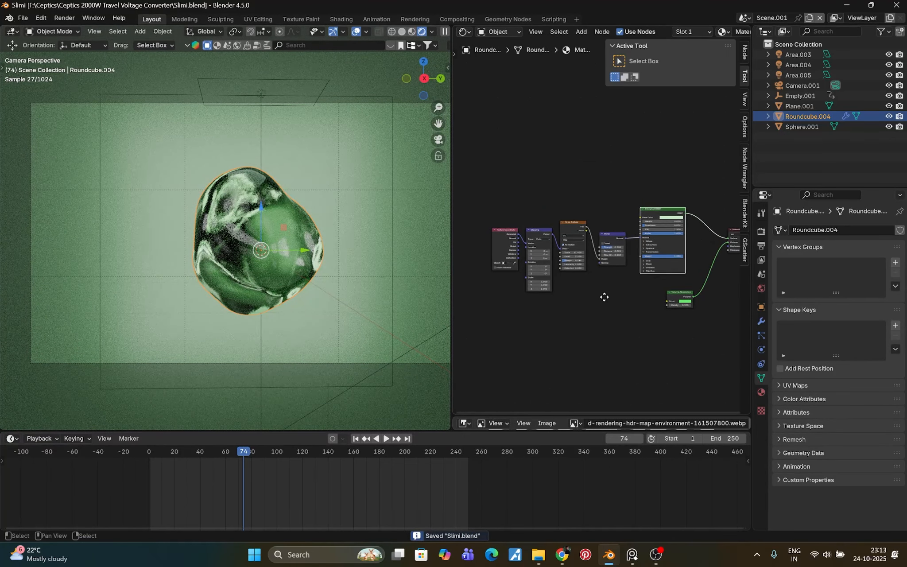
left_click_drag(470, 166, 589, 346)
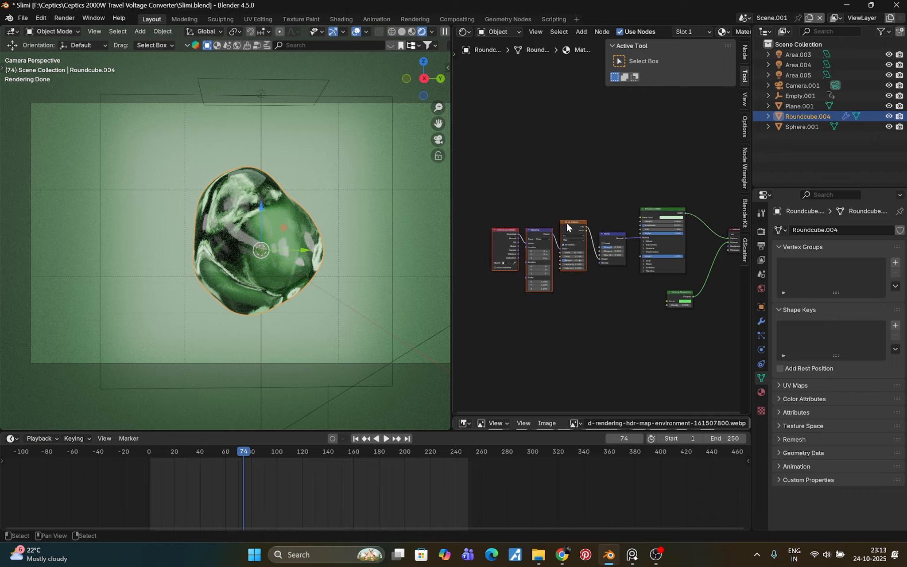
key("shift+d")
left_click(559, 119)
middle_click_drag(636, 189, 601, 195)
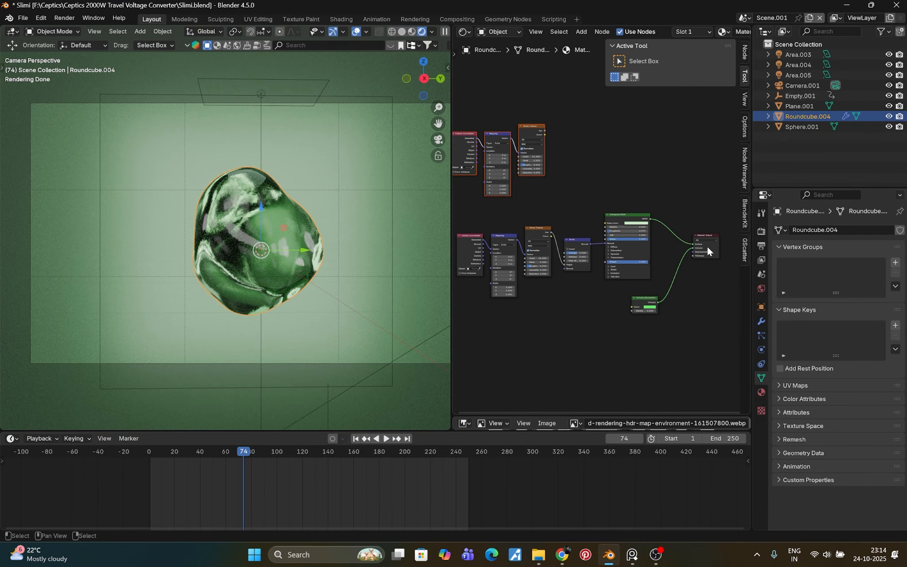
left_click_drag(706, 246, 724, 216)
Step: Add a Color Ramp driven by the duplicated Noise Texture's Fac output and preview it on the blob
middle_click_drag(569, 150, 535, 148)
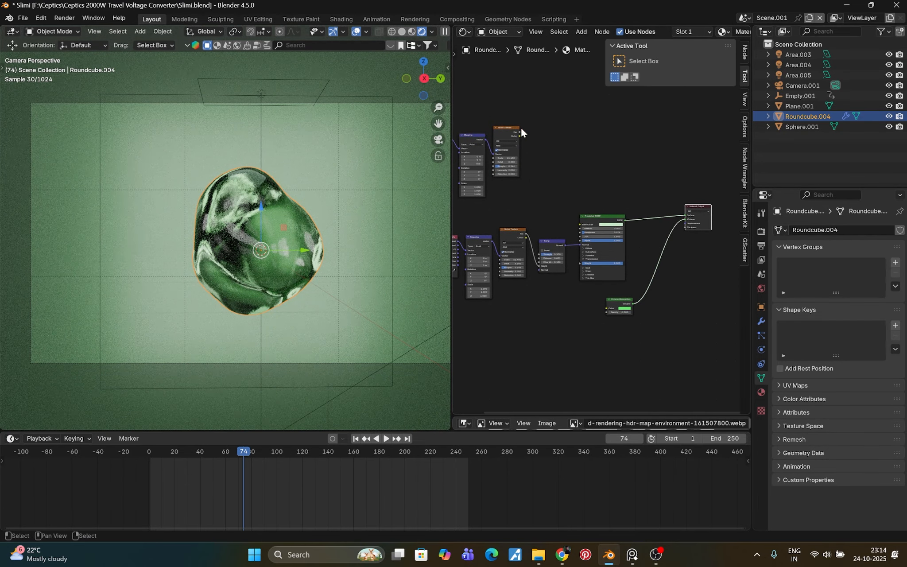
left_click_drag(520, 135, 566, 137)
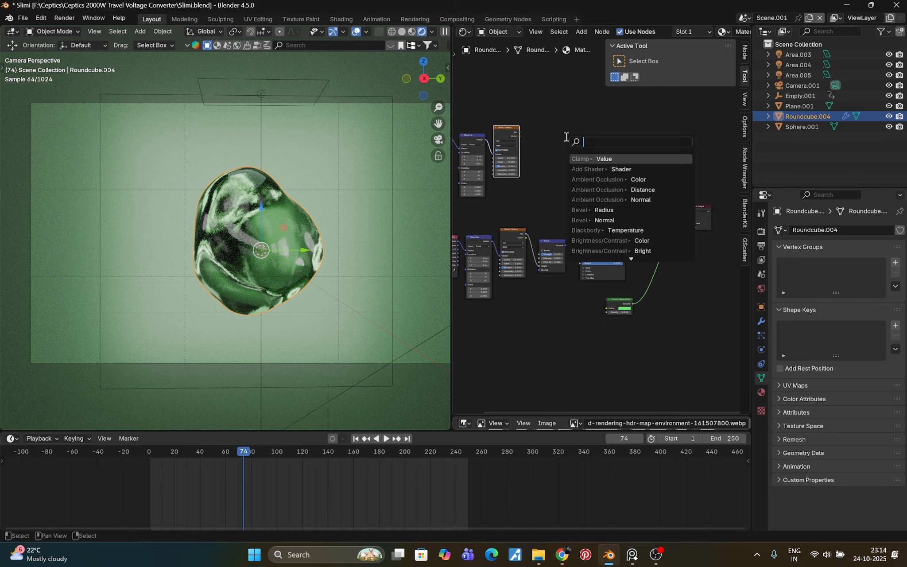
type("color")
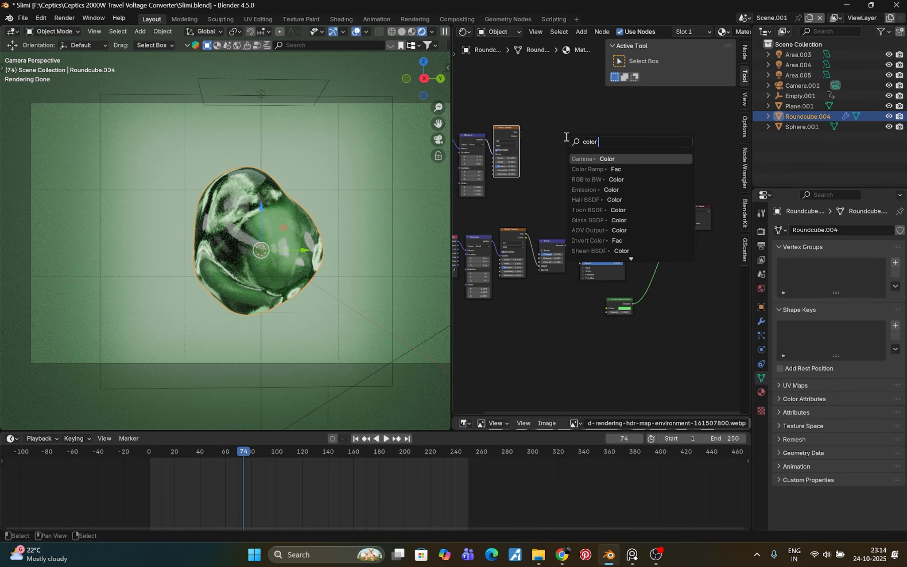
type(" ram")
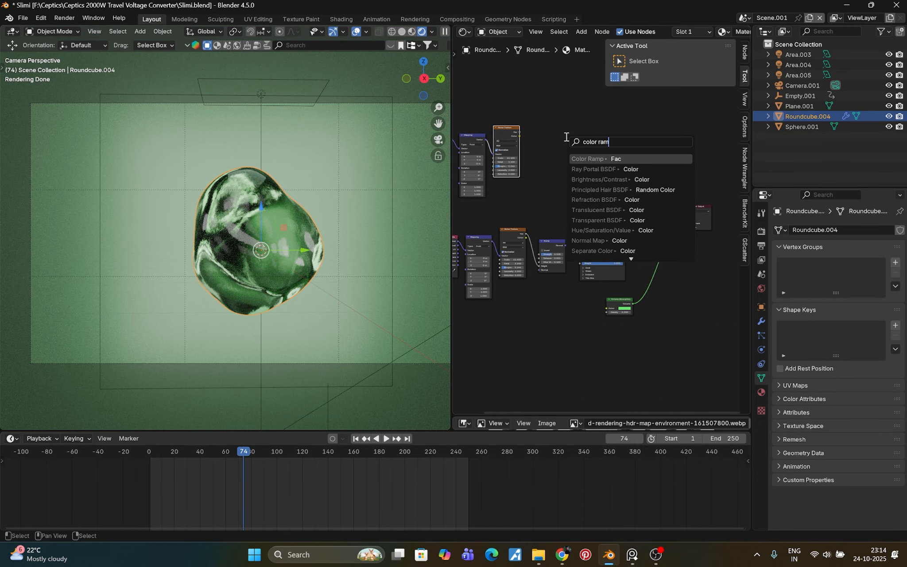
key("Return")
left_click(565, 137)
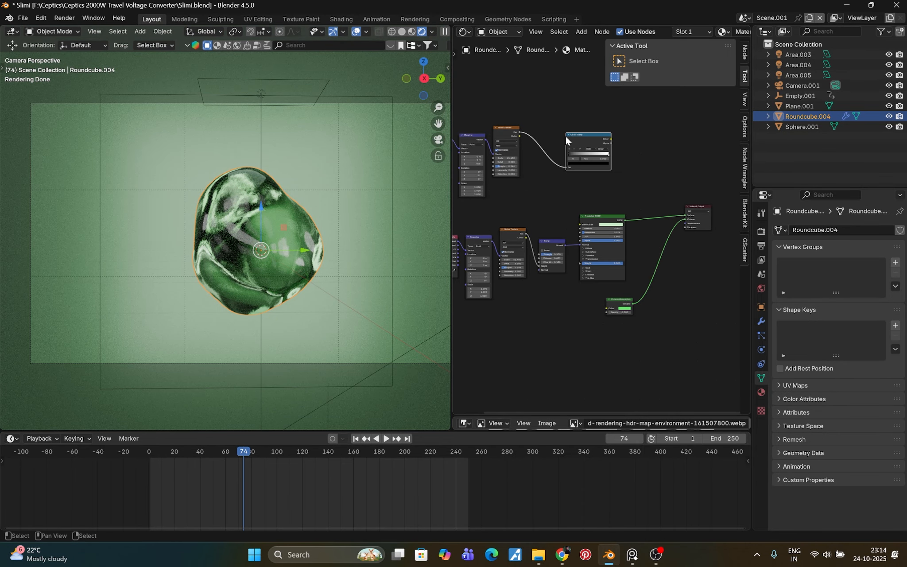
left_click(589, 137, "ctrl+shift")
Step: Sharpen the Color Ramp contrast by moving the black stop near the middle and the white stop to 0.511
scroll(568, 200, "up", 3)
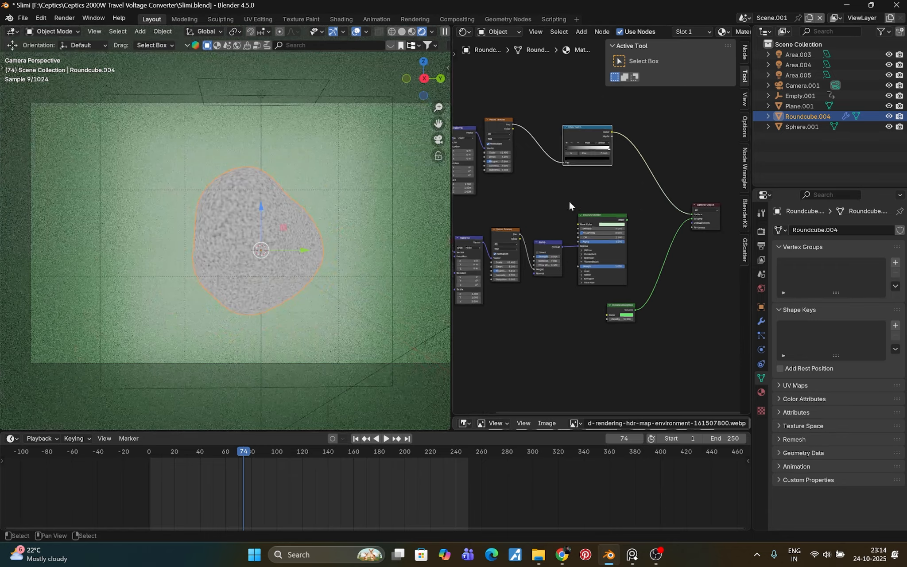
middle_click_drag(578, 172, 676, 290)
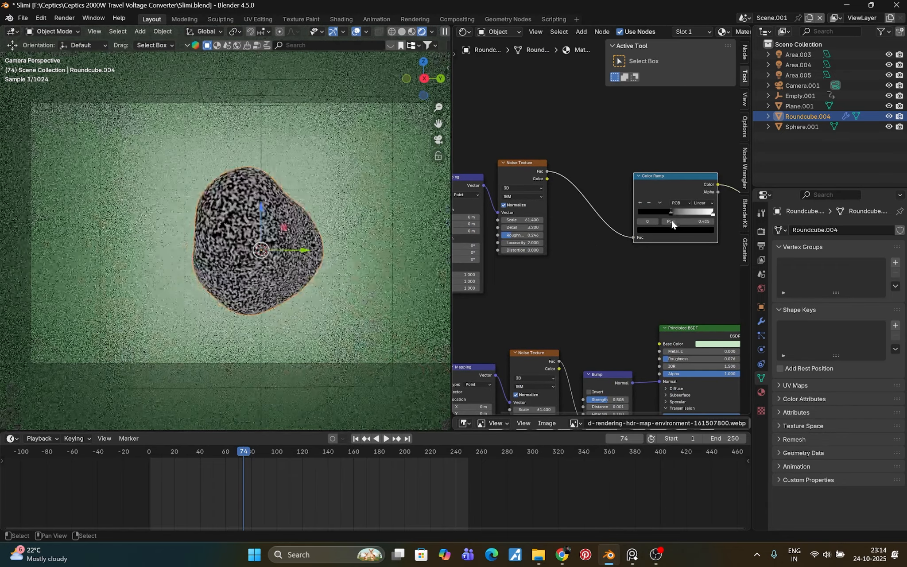
left_click_drag(712, 214, 675, 214)
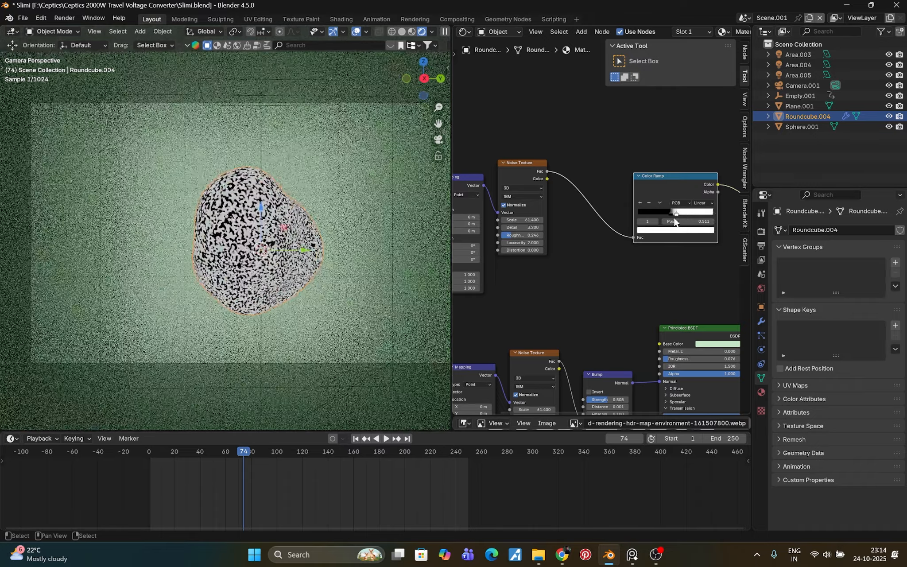
Step: Set the duplicated Noise Texture's scale to 11.9 for larger patches
middle_click_drag(576, 265, 631, 270)
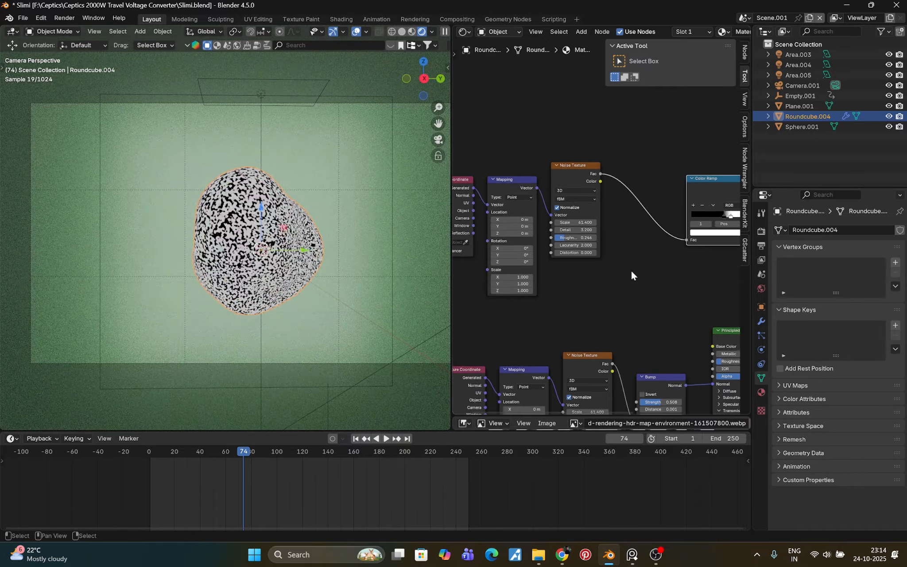
scroll(630, 269, "up", 2)
left_click_drag(576, 220, 577, 221)
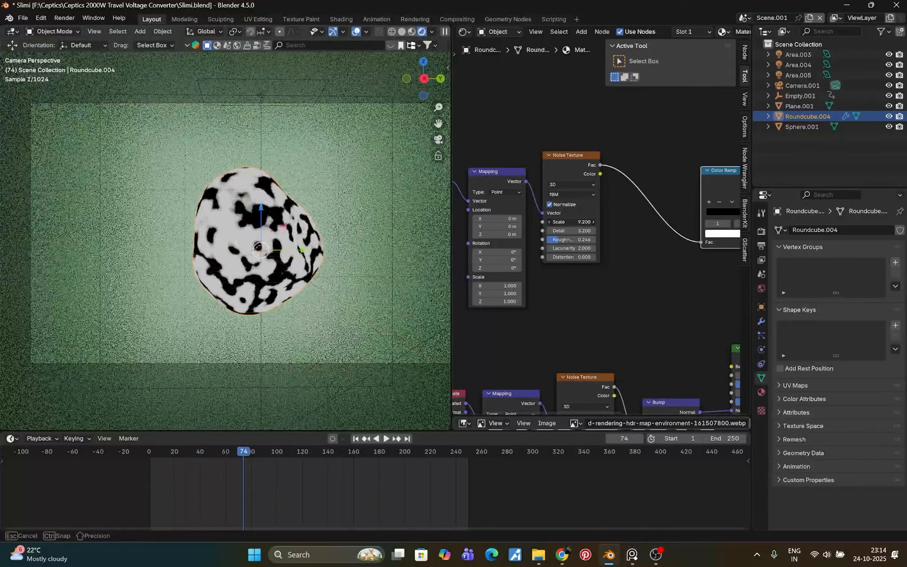
left_click_drag(570, 221, 580, 221)
scroll(652, 294, "up", 1)
Step: Move the Color Ramp's white stop to 0.447 for harder patch edges
middle_click_drag(652, 295, 621, 301)
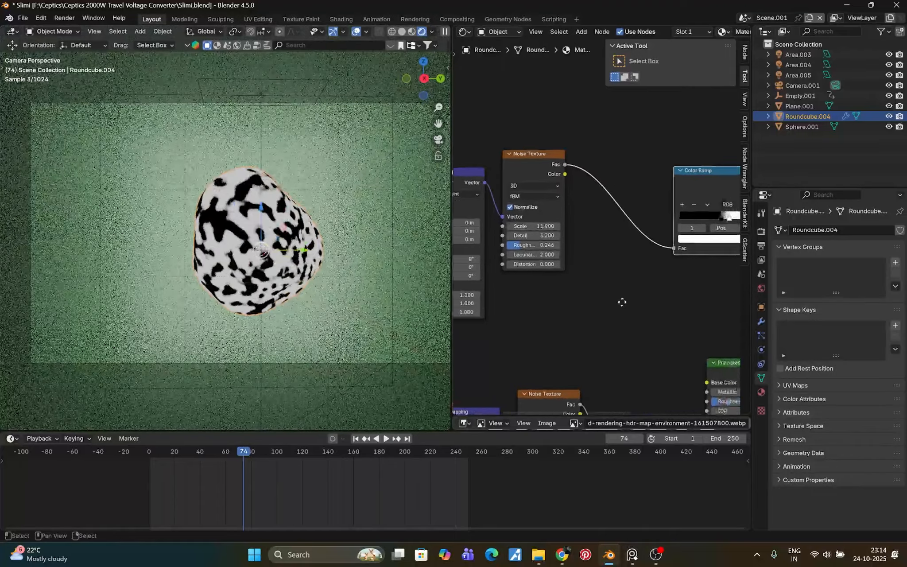
middle_click_drag(712, 286, 635, 295)
left_click_drag(653, 226, 644, 229)
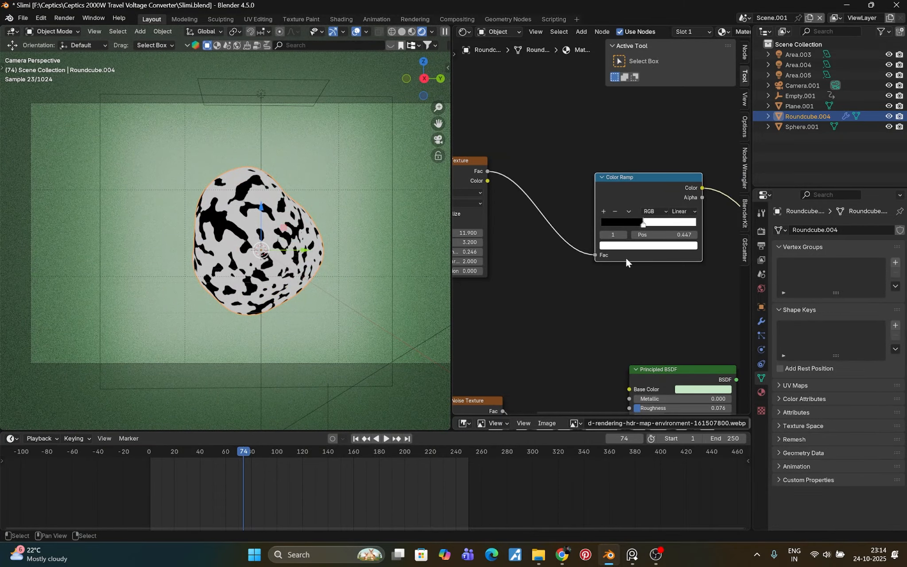
Step: Set the duplicated Noise Texture's scale to 4.1, detail to 11.6 and roughness to 0.688
middle_click_drag(593, 272, 680, 266)
scroll(587, 298, "up", 3)
left_click_drag(548, 241, 509, 227)
scroll(571, 263, "down", 3)
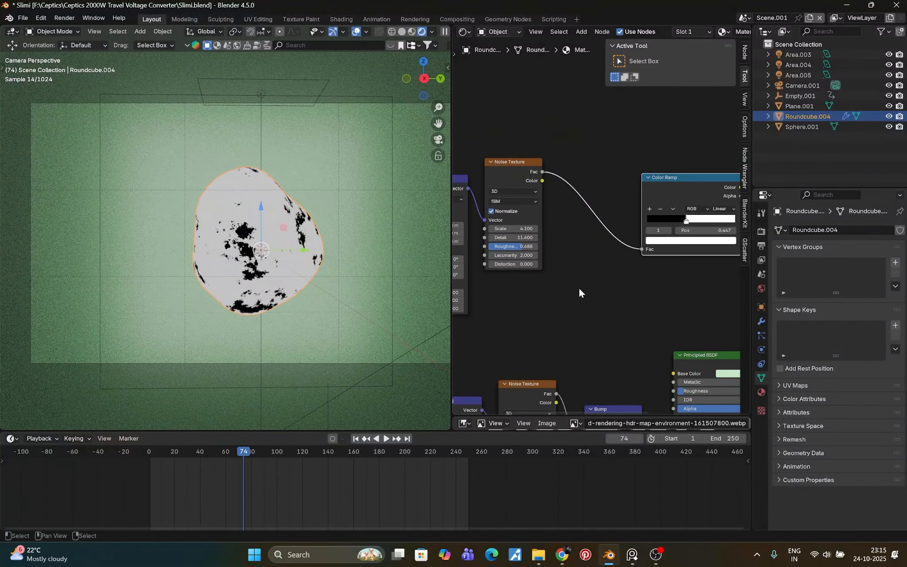
Step: Add a Mix Shader fed by the Principled BSDF and feeding the Material Output's surface, with the Color Ramp's Color output driving its factor
scroll(579, 292, "down", 5)
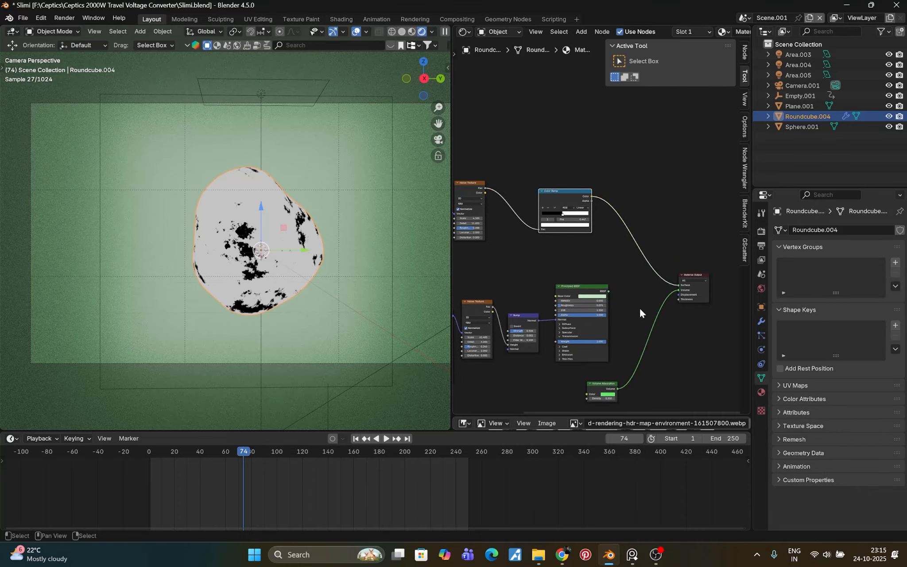
key("shift+a")
type("mix")
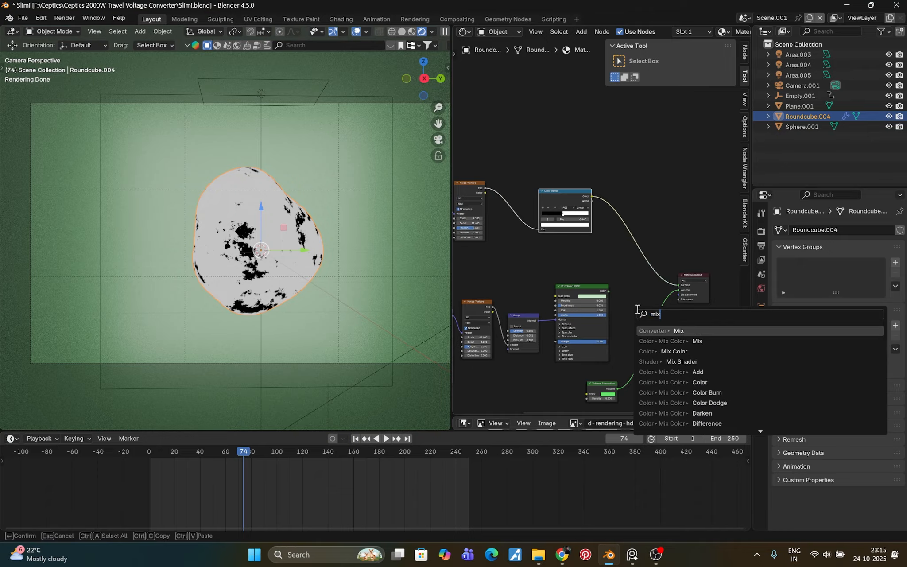
type(" sha")
key("Return")
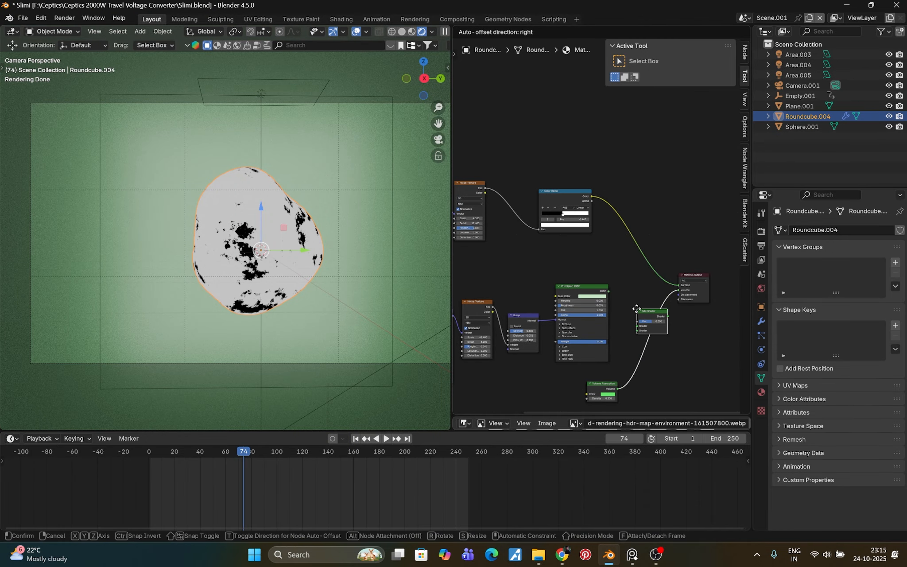
left_click(619, 282)
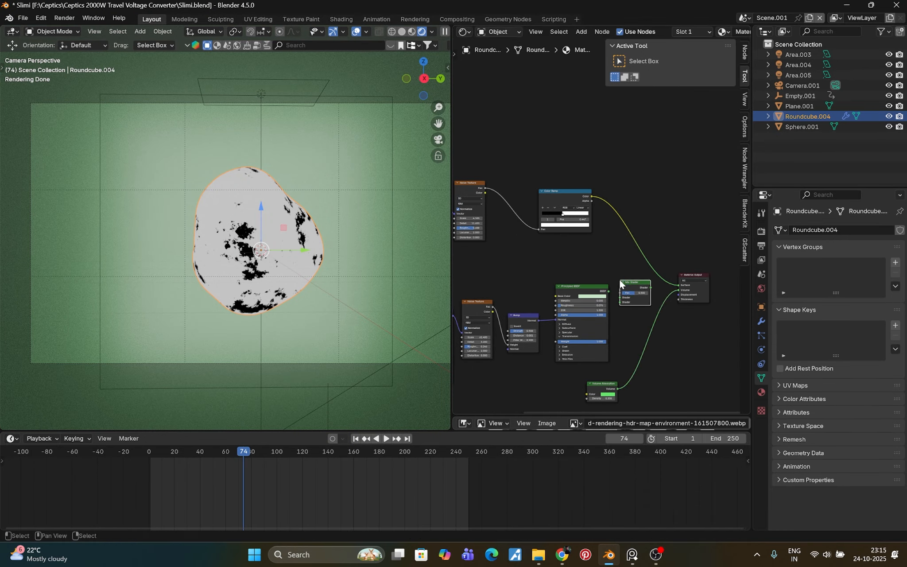
left_click_drag(613, 292, 623, 305)
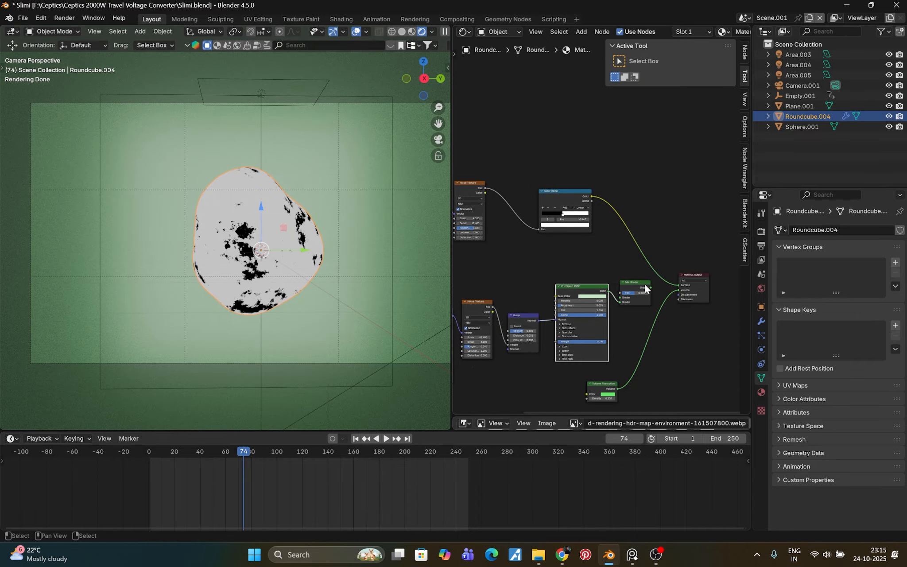
left_click(644, 288, "ctrl+shift")
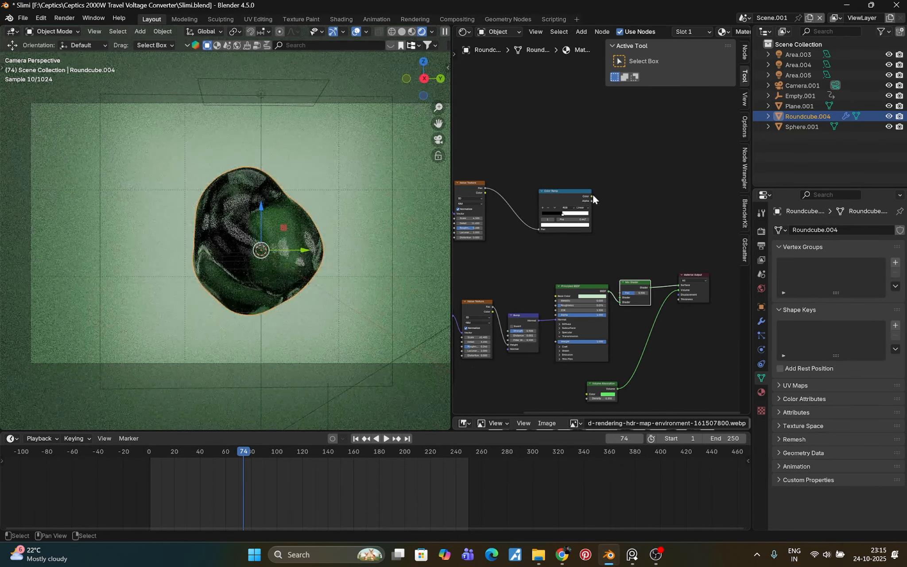
left_click_drag(591, 196, 653, 255)
left_click(585, 293)
key("shift+d")
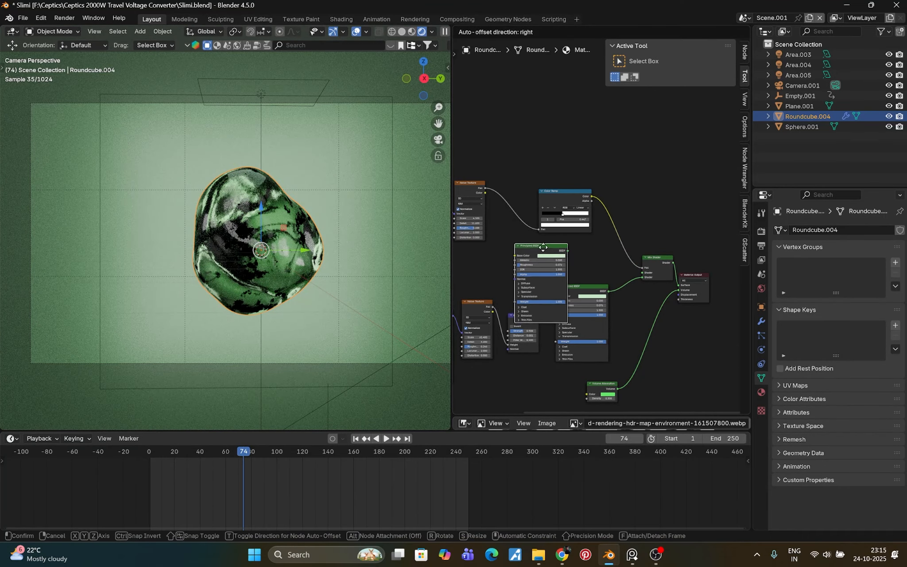
left_click(543, 246)
key("ctrl+z")
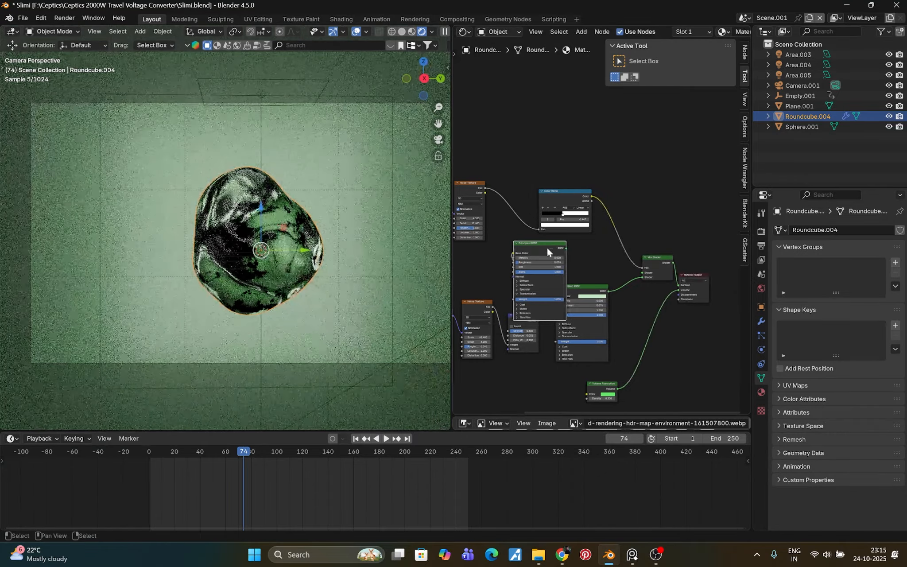
key("ctrl+z")
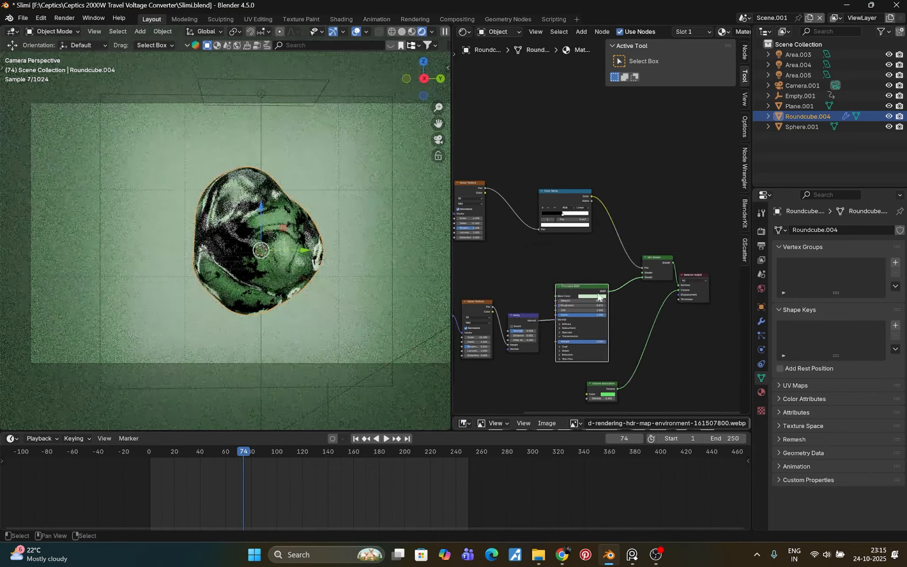
Step: Move the Principled BSDF lower in the node tree to free space beneath the Color Ramp
key("g")
left_click(578, 319)
key("shift+d")
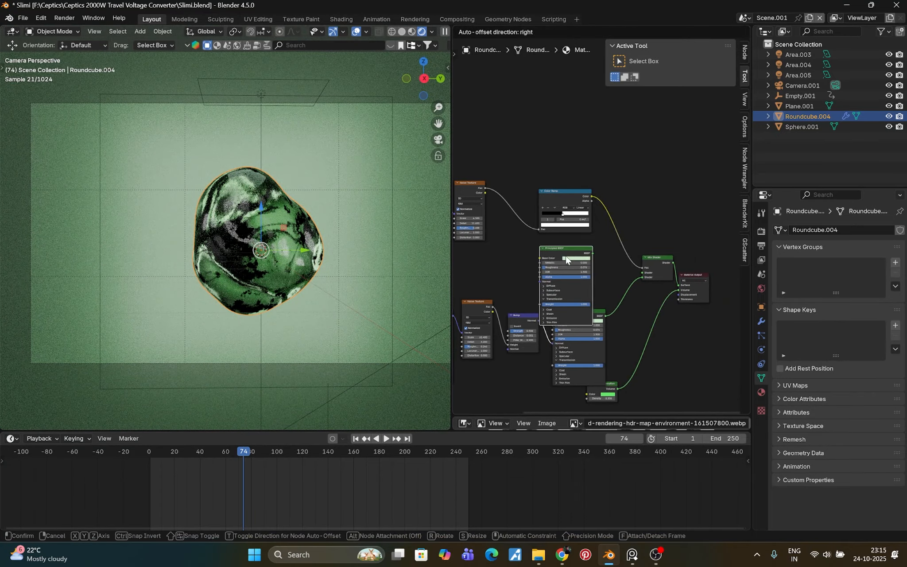
left_click(574, 258)
key("ctrl+z")
left_click_drag(567, 255, 574, 252)
key("ctrl+z")
Step: Duplicate the Principled BSDF above the mask nodes and connect its BSDF output to the Mix Shader's first shader input
key("shift+d")
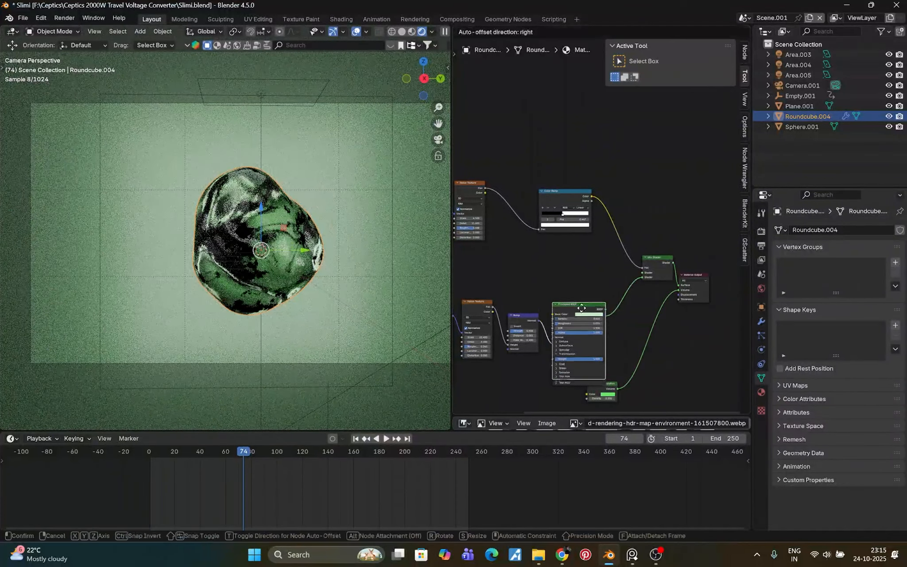
left_click(529, 90)
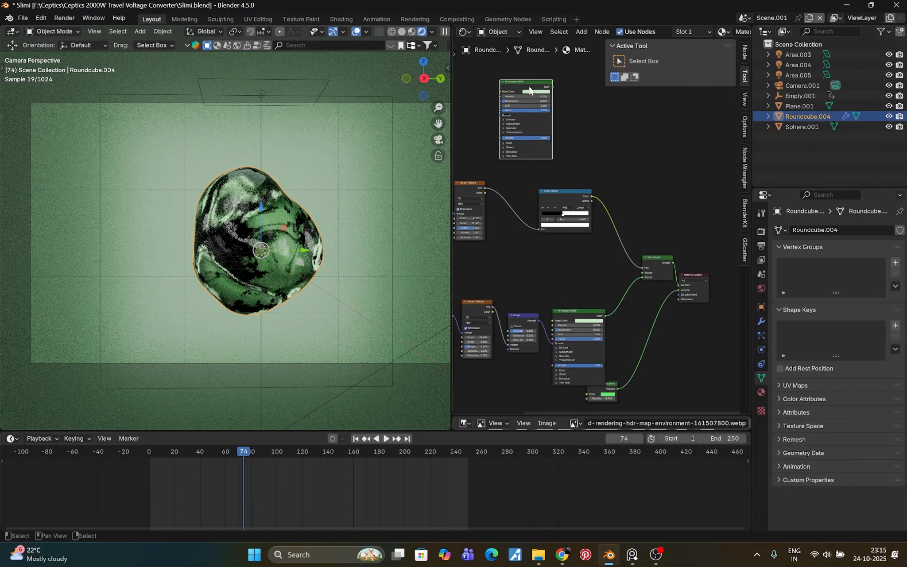
left_click_drag(552, 87, 642, 276)
Step: Set the duplicated Principled BSDF's base color to black and, after trying Alpha, relink the Color Ramp's Color output to the Mix Shader's factor
scroll(606, 269, "up", 2)
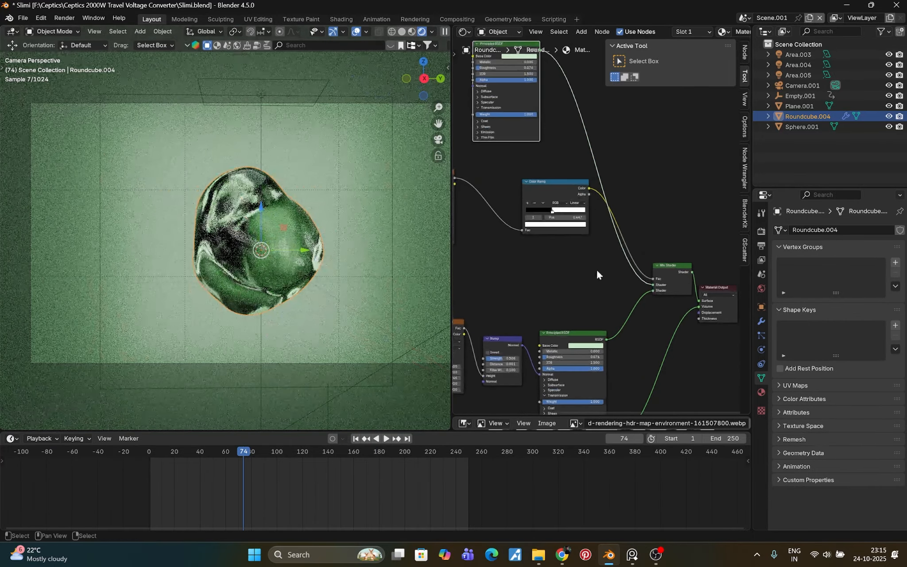
middle_click_drag(596, 268, 607, 299)
left_click_drag(601, 226, 666, 311)
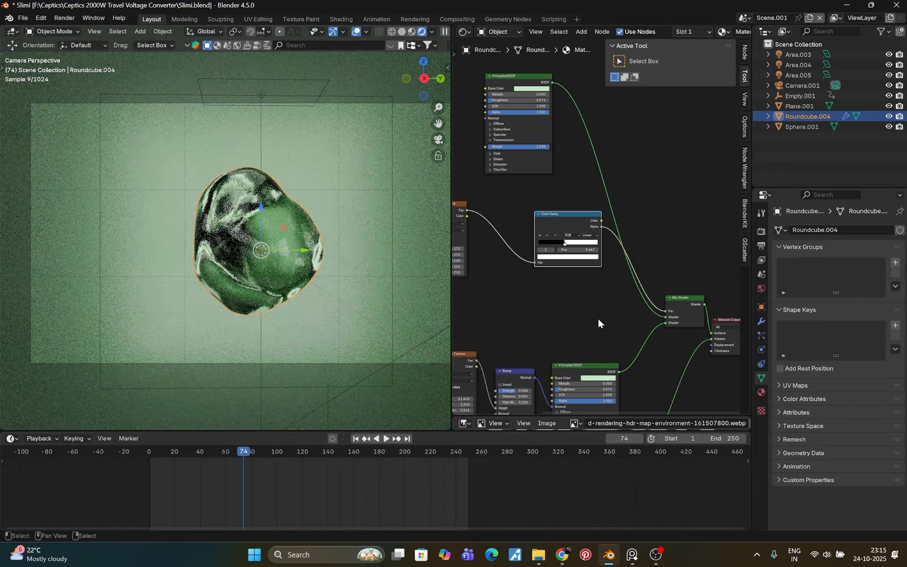
left_click(534, 89)
left_click_drag(566, 112, 565, 138)
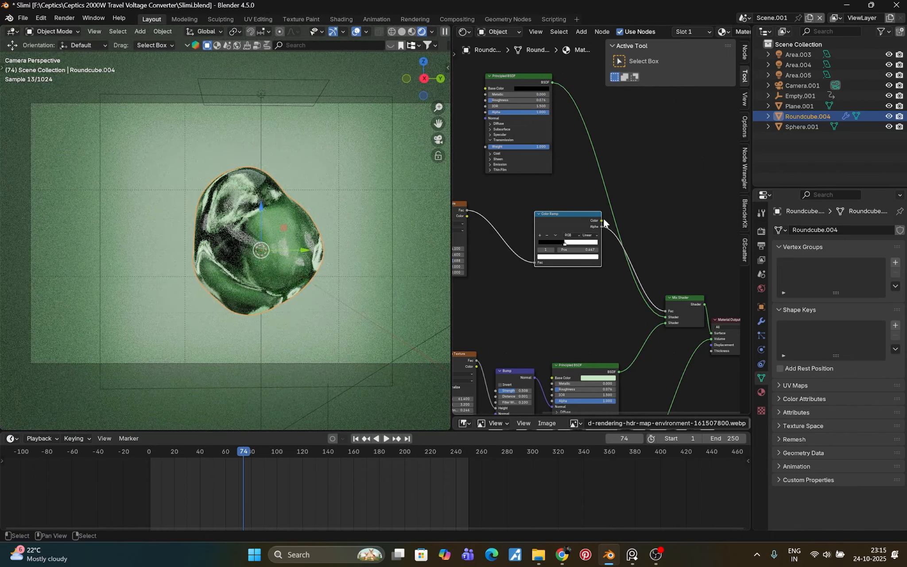
left_click_drag(601, 220, 666, 311)
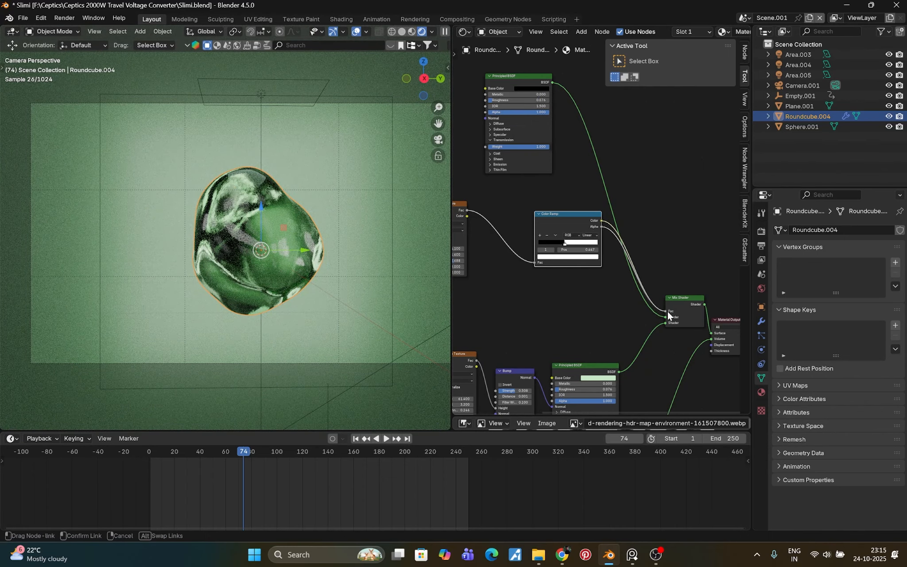
Step: Set the duplicated Principled BSDF's roughness to 1.000
scroll(254, 260, "up", 3)
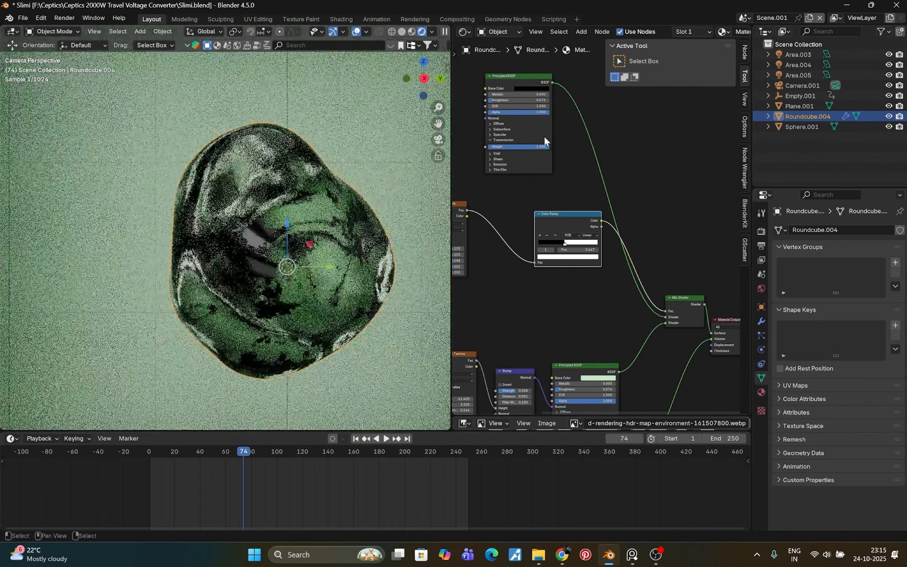
scroll(526, 120, "up", 1)
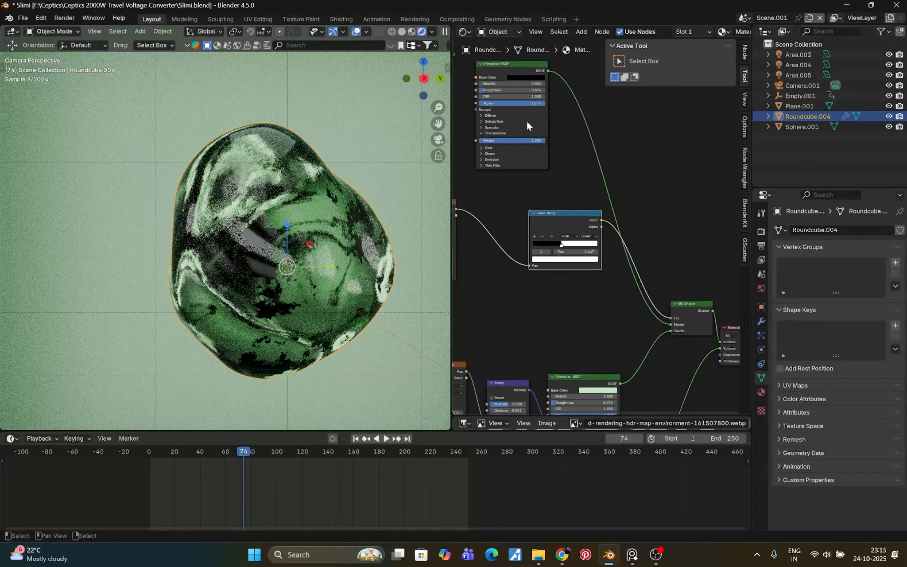
middle_click_drag(526, 120, 543, 233)
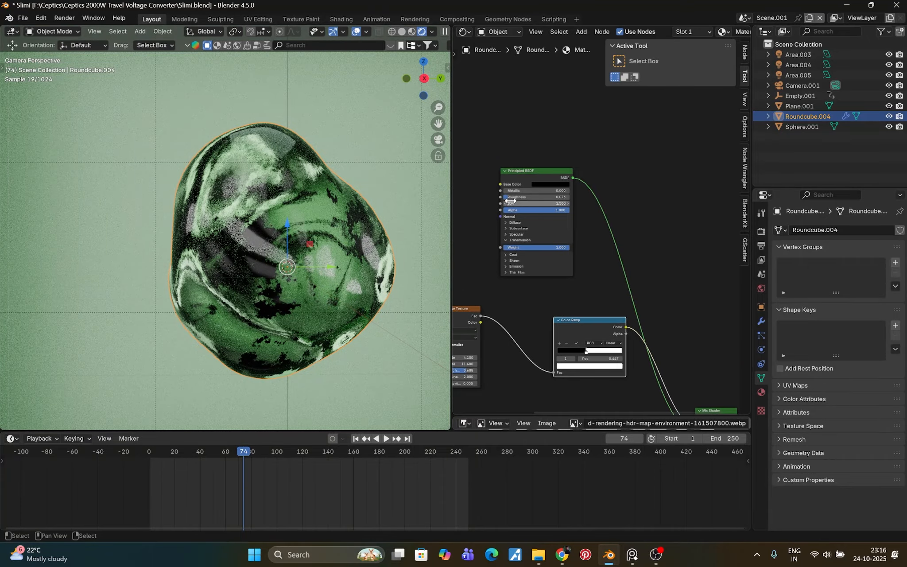
left_click_drag(510, 200, 570, 190)
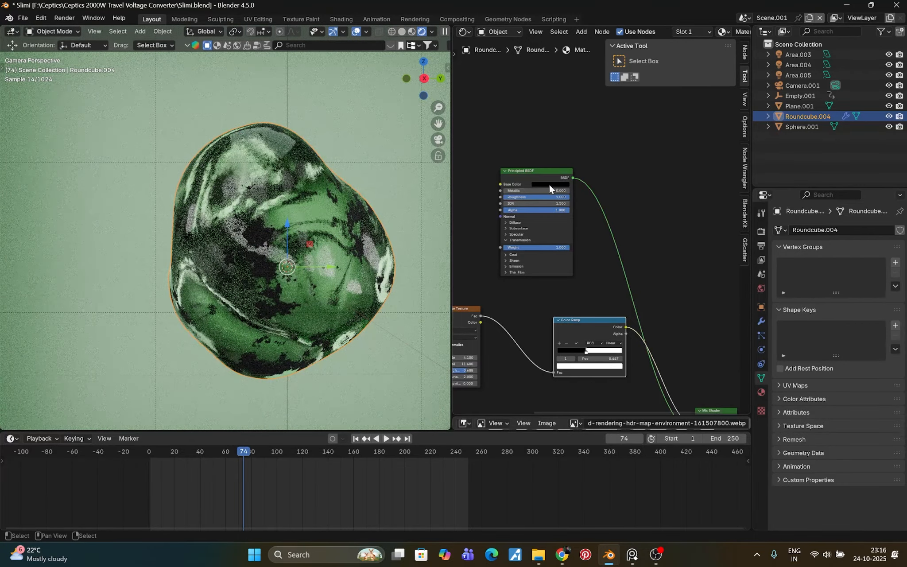
Step: Change the duplicated Principled BSDF's base color to a dark, saturated green
left_click(548, 183)
left_click(585, 101)
left_click(544, 108)
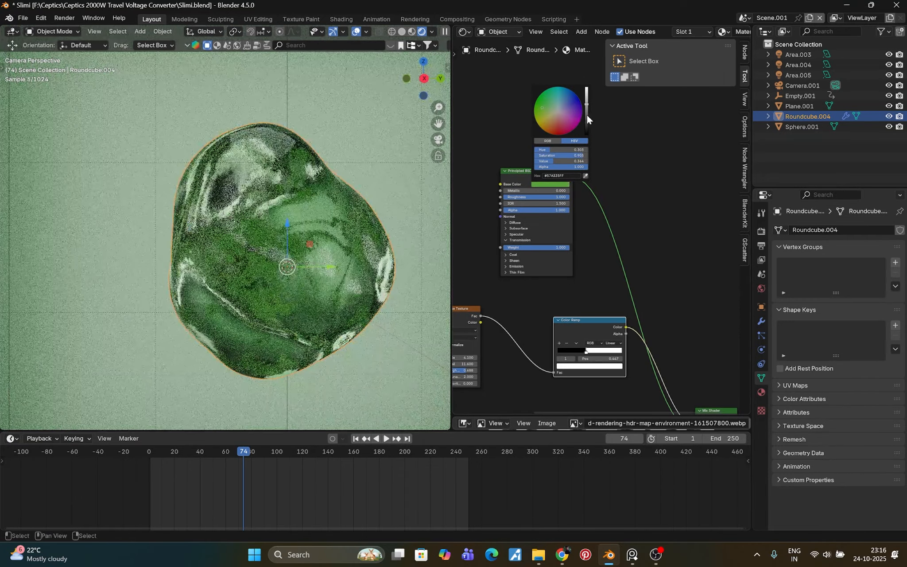
left_click_drag(587, 114, 586, 129)
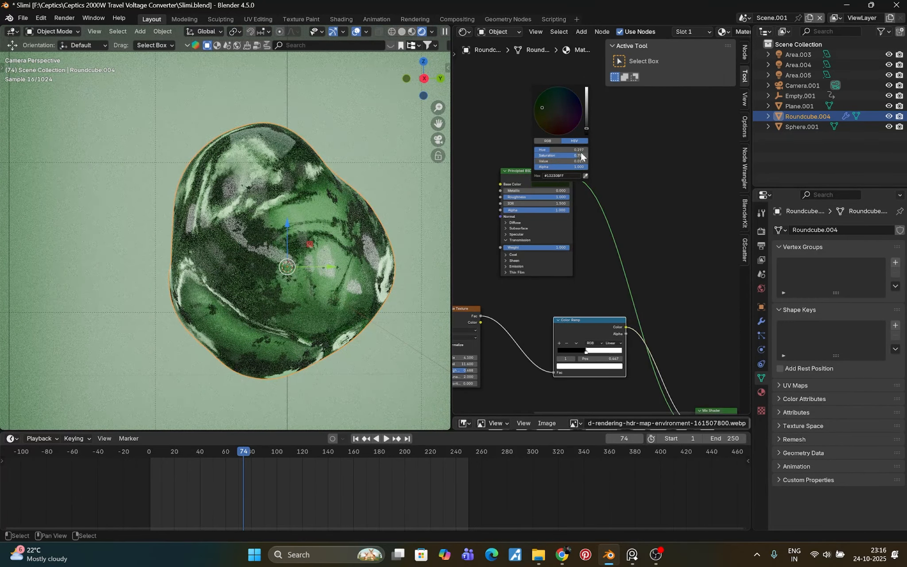
left_click(545, 95)
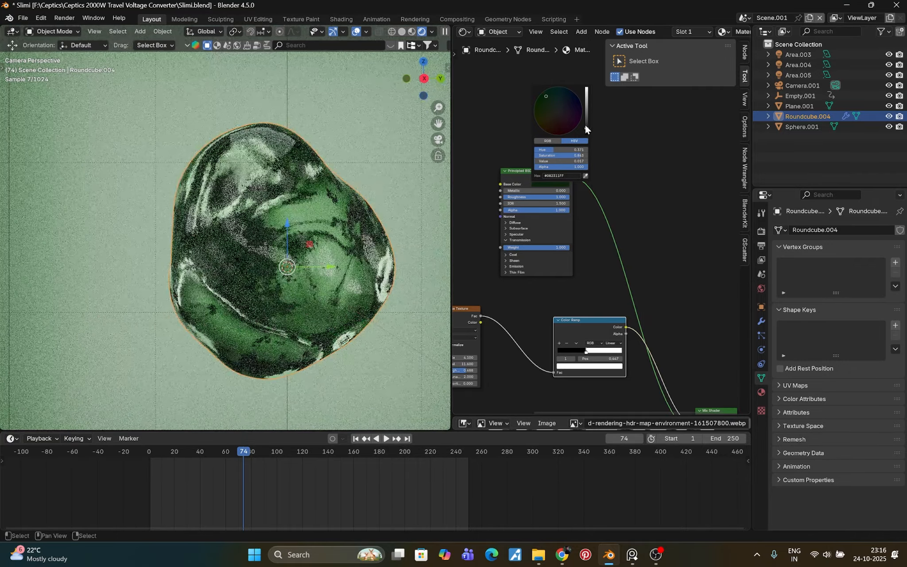
left_click_drag(585, 125, 585, 122)
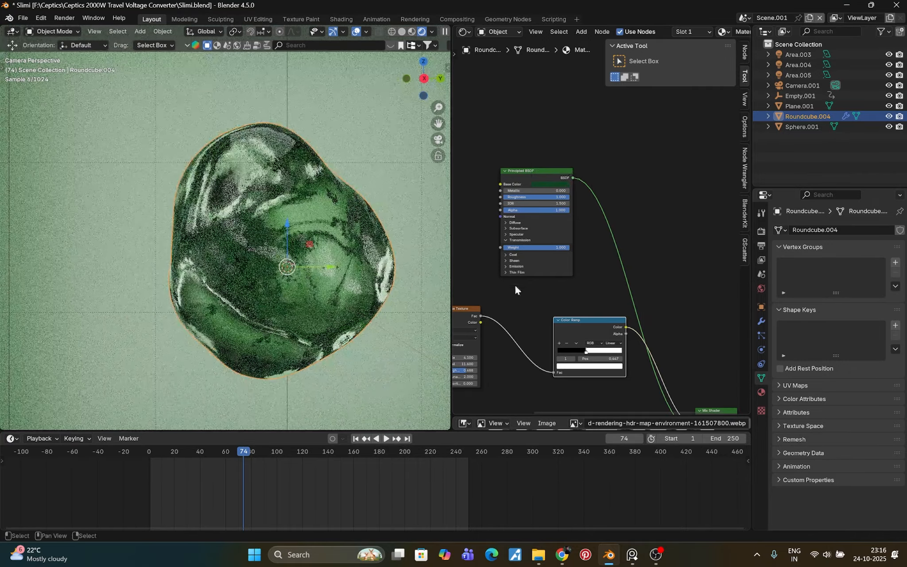
Step: Give the duplicated Principled BSDF a sheen with weight about 0.514 and roughness about 0.341
middle_click_drag(515, 289, 516, 268)
left_click(507, 239)
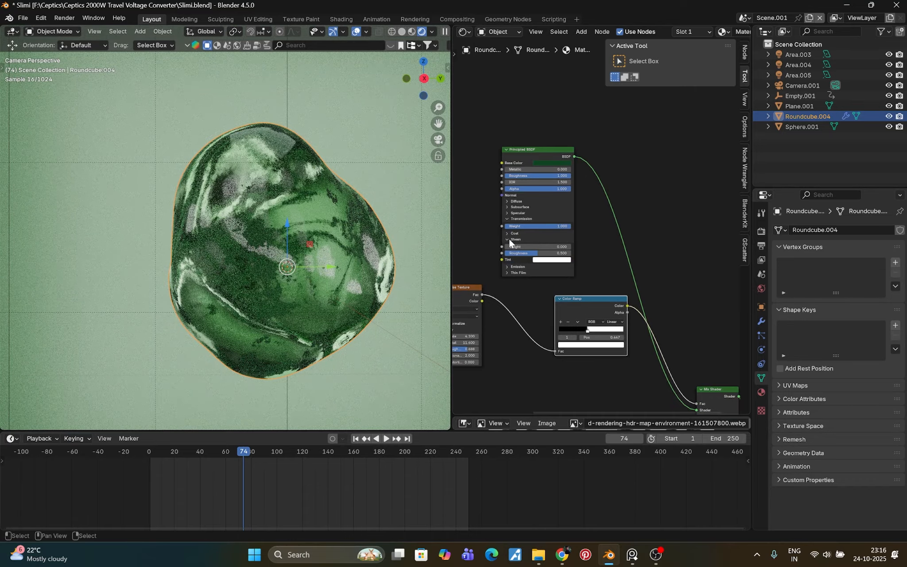
mouse_move(512, 246)
left_mouse_down()
mouse_move(585, 253)
mouse_move(505, 252)
mouse_move(523, 252)
left_mouse_up()
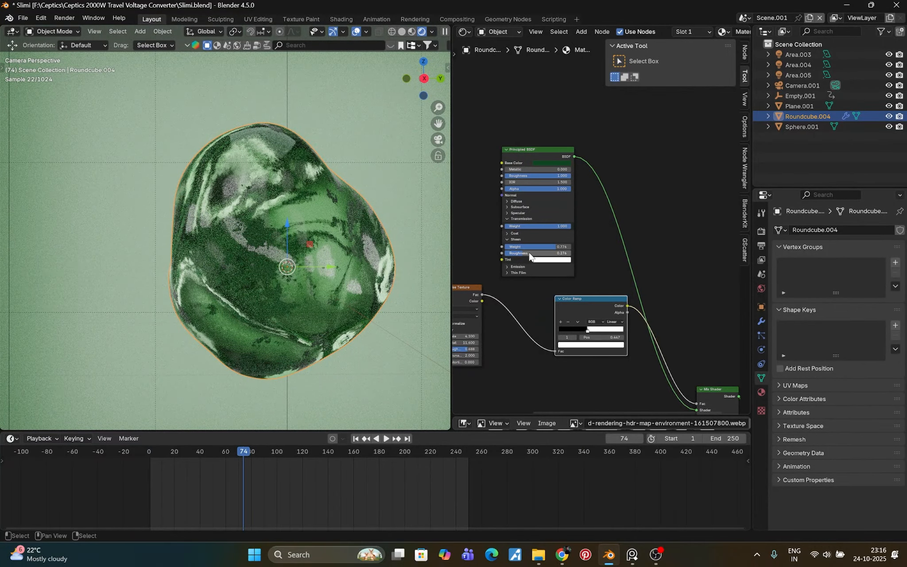
left_click_drag(524, 253, 529, 256)
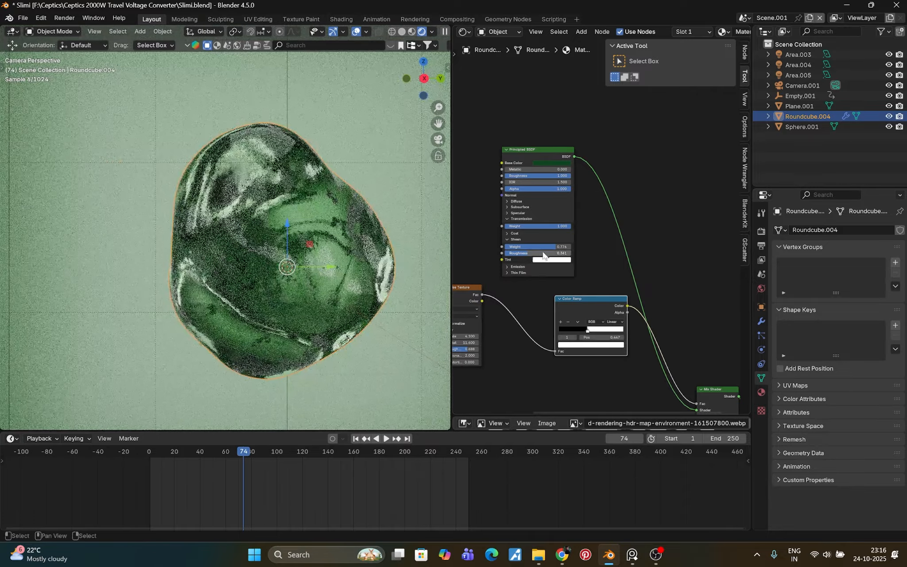
left_click_drag(556, 241, 539, 246)
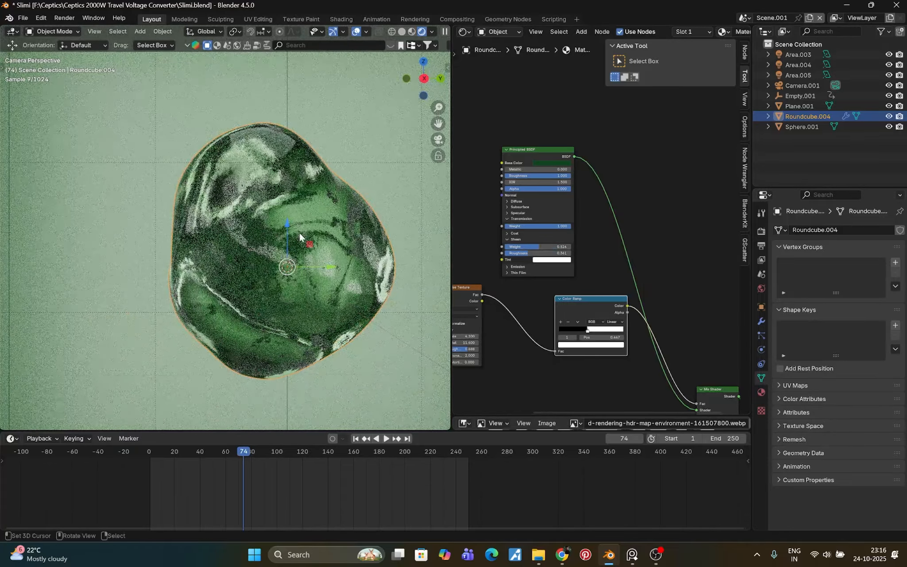
Step: Limit the viewport render to a region over the blob's upper part and examine the mixed material up close
key("KP_0")
key("KP_0")
middle_click_drag(299, 231, 288, 238, "shift")
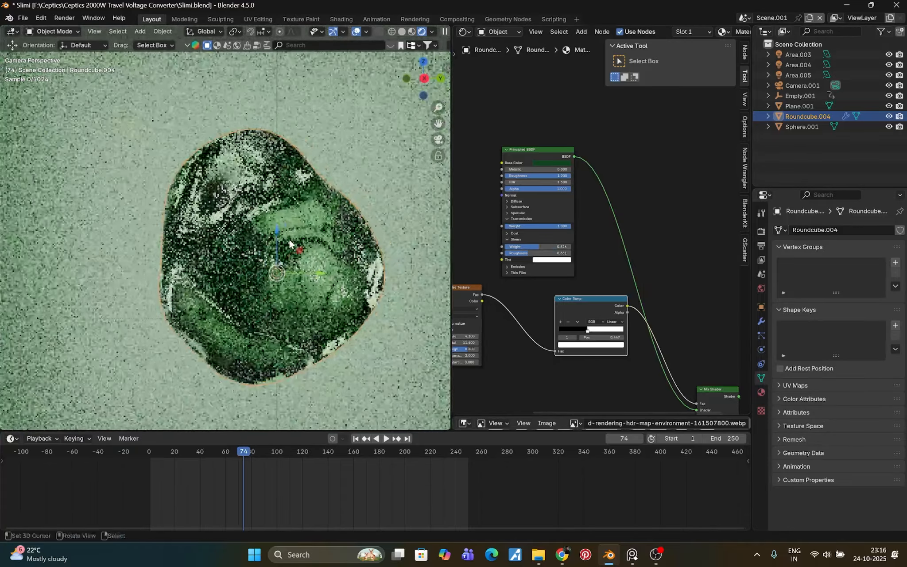
key("b")
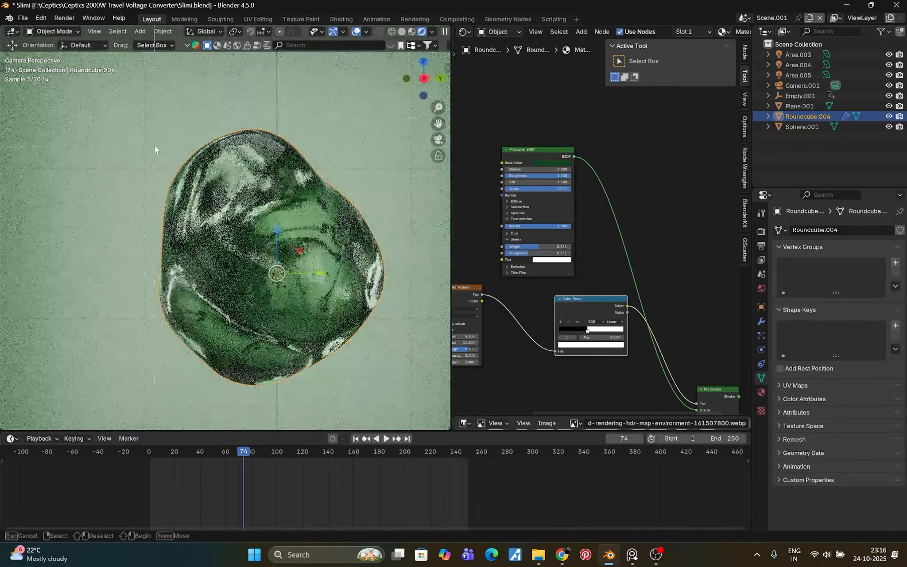
left_click_drag(130, 100, 356, 195)
scroll(220, 141, "up", 3)
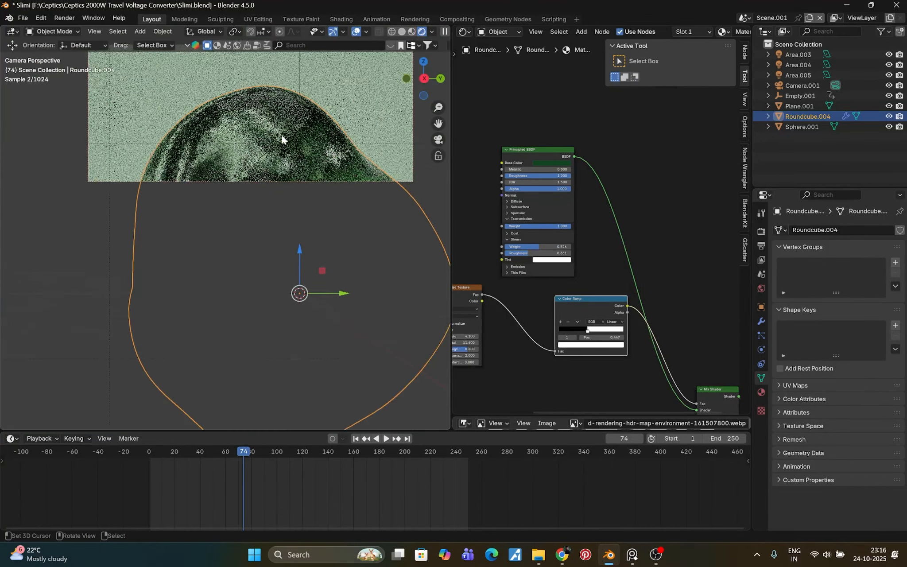
middle_click_drag(284, 135, 240, 251, "shift")
scroll(284, 240, "up", 1)
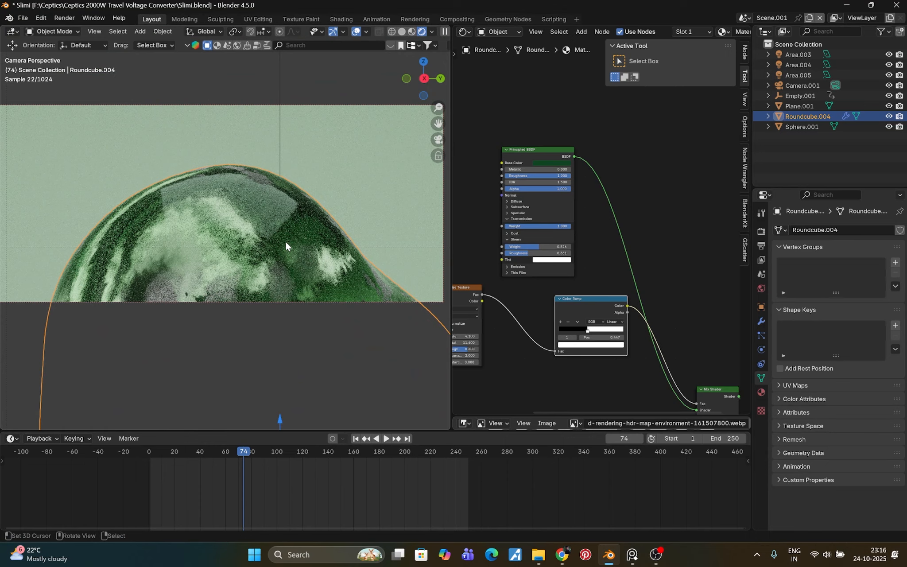
scroll(297, 239, "down", 4)
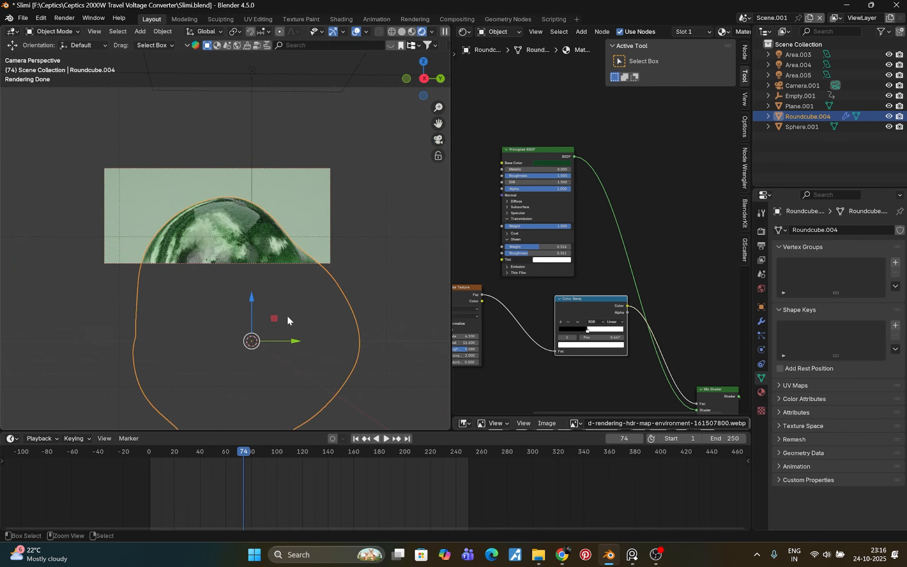
Step: Clear the render region and save the file
key("ctrl+shift+b")
key("ctrl+alt+b")
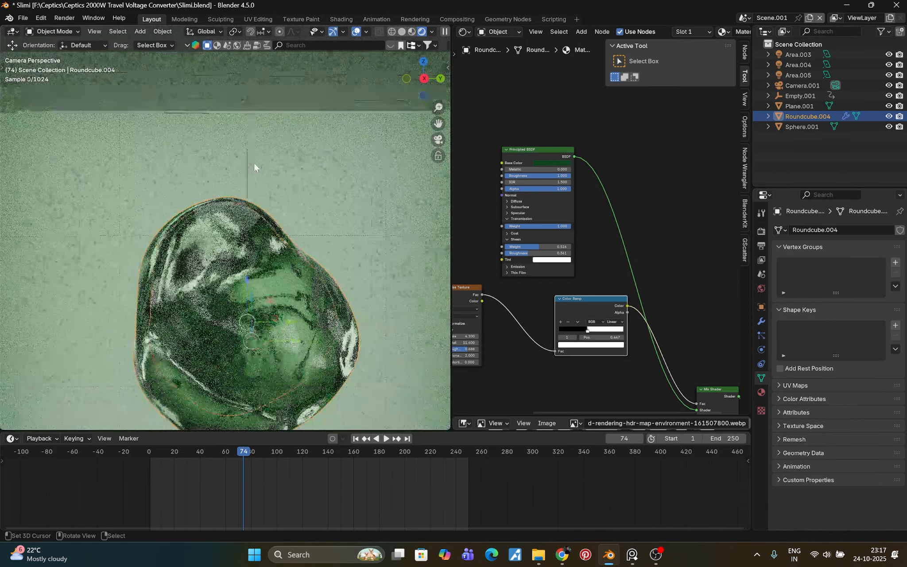
scroll(254, 162, "down", 5)
key("ctrl+s")
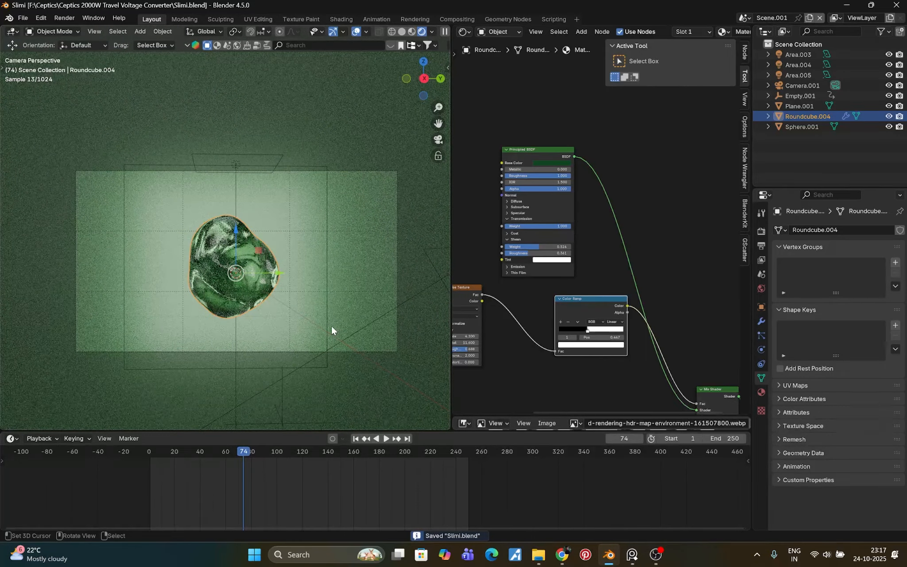
Step: Lower the roughness of the dark-green Principled BSDF that feeds the Mix Shader
scroll(533, 360, "down", 1)
middle_click_drag(535, 360, 592, 343)
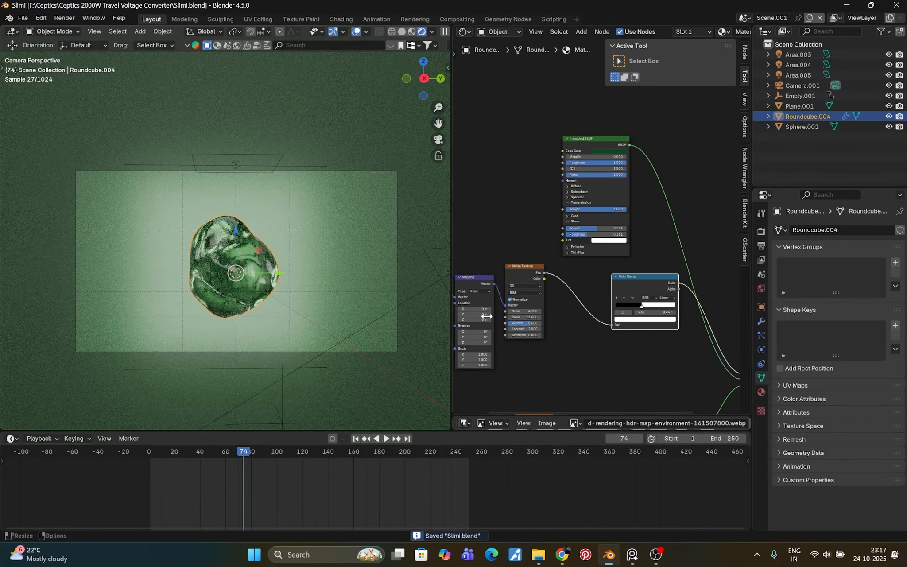
scroll(619, 251, "up", 1)
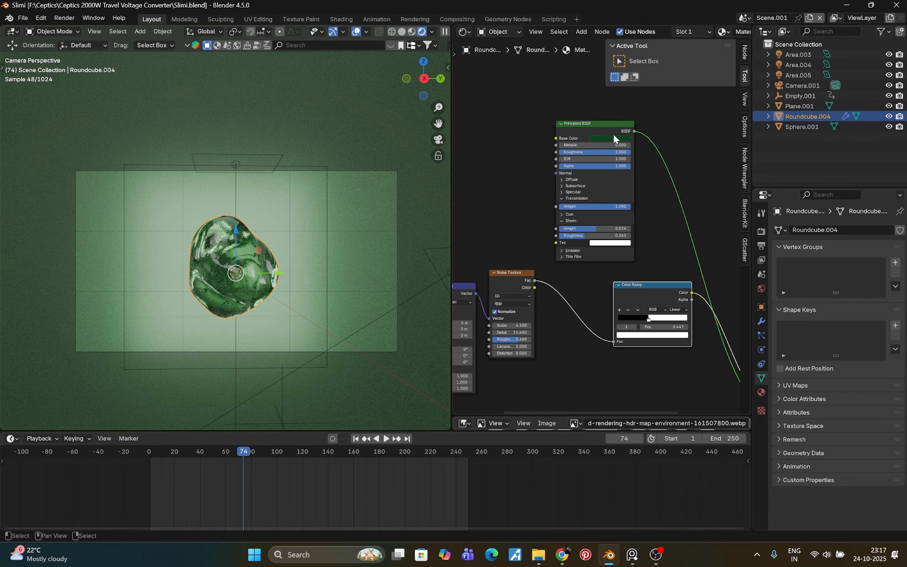
left_click_drag(613, 152, 576, 152)
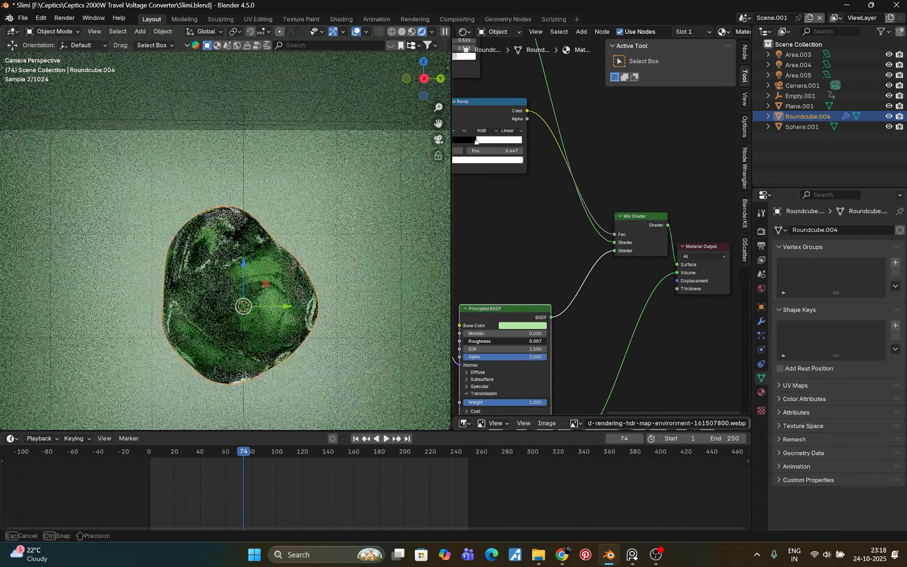
Step: Try shifting the mask noise by changing the Y location in its Mapping node
scroll(472, 228, "down", 5)
middle_click_drag(511, 227, 640, 293)
scroll(595, 286, "up", 5)
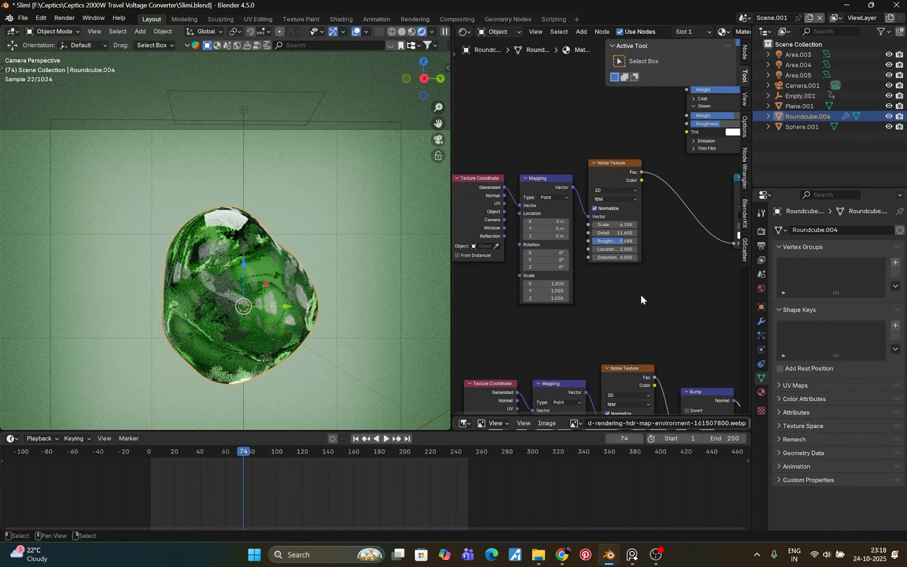
scroll(639, 293, "up", 2)
scroll(640, 293, "up", 1)
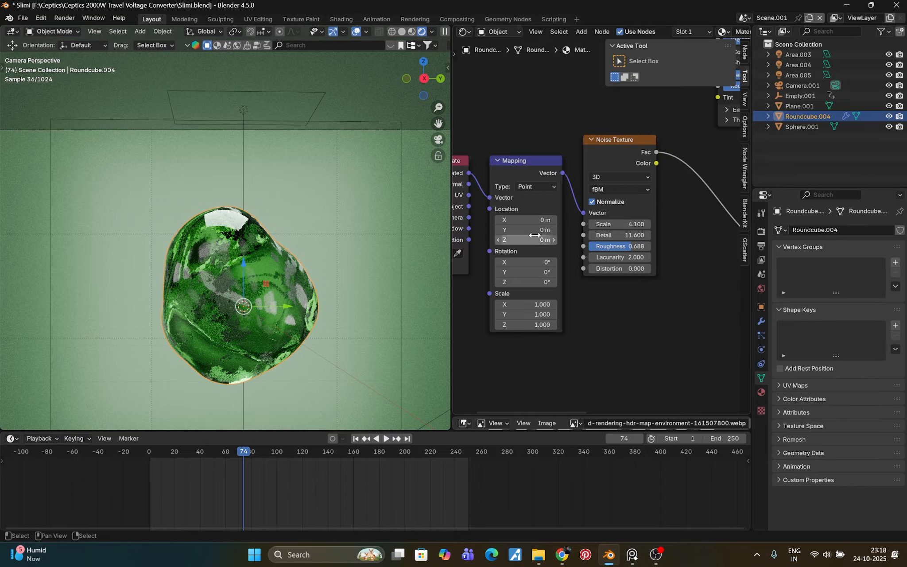
left_click_drag(530, 230, 571, 230)
key("Escape")
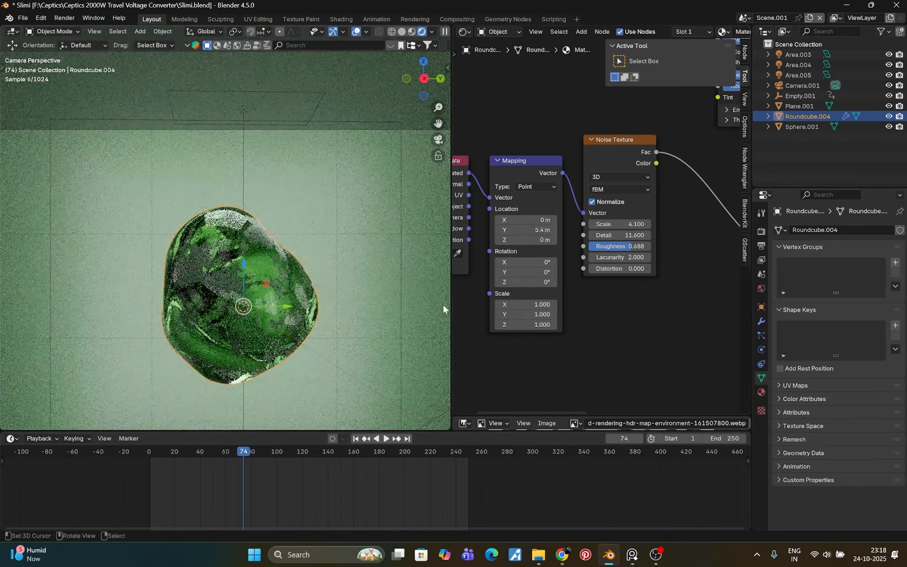
Step: Drive the mask Mapping node's Y location with the expression #frame/50
left_click(527, 228)
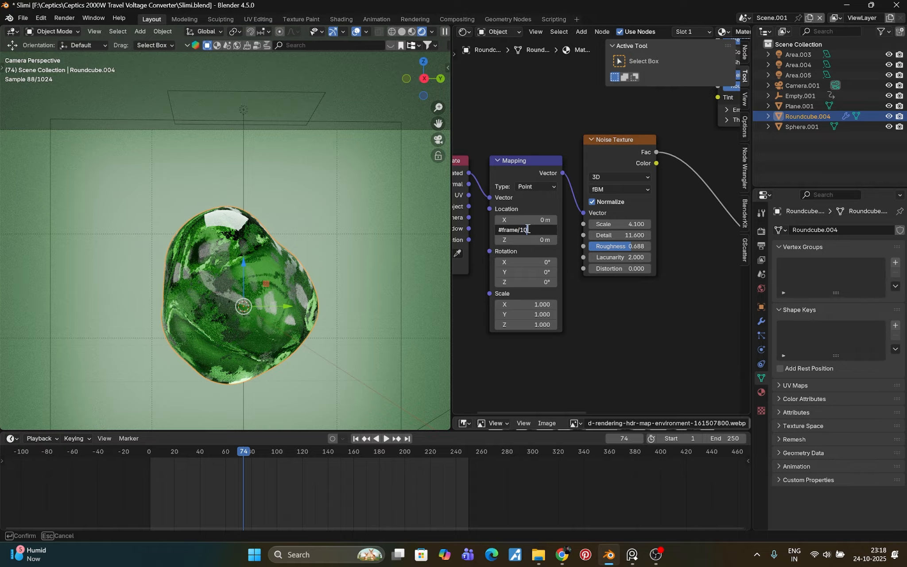
type("#frame/50")
key("Return")
scroll(219, 325, "up", 2)
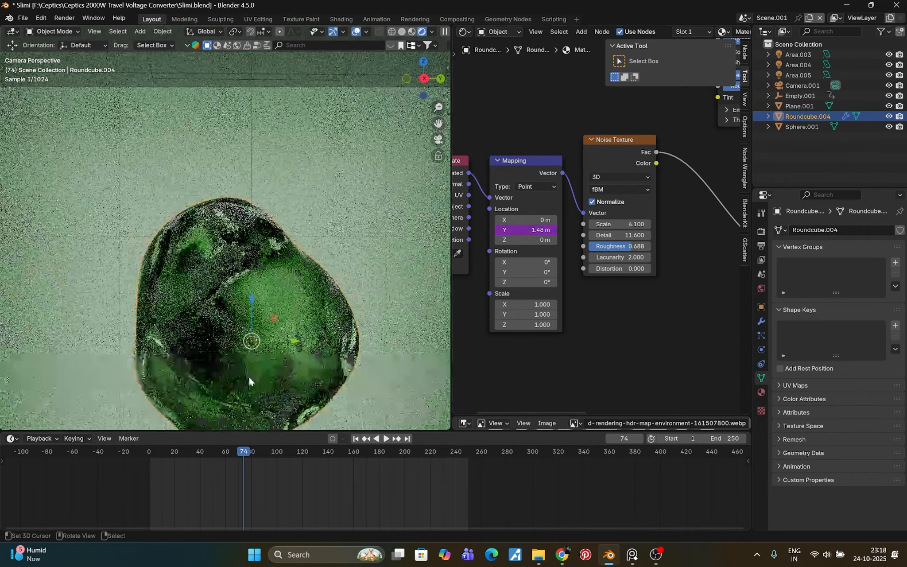
Step: Scrub the timeline to examine how the noise mask moves across the blob over time
left_click_drag(227, 450, 150, 460)
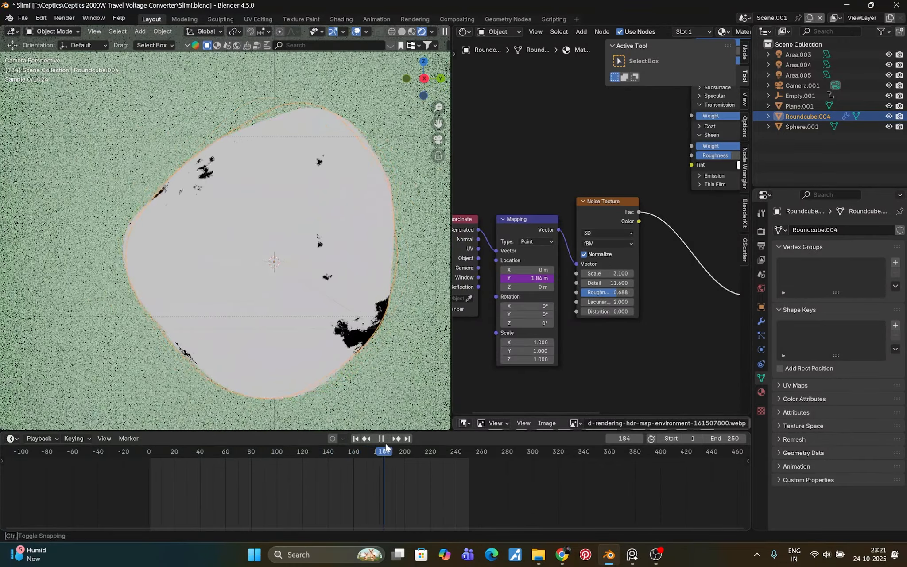
left_click_drag(385, 447, 409, 448)
key("Escape")
scroll(615, 337, "down", 5)
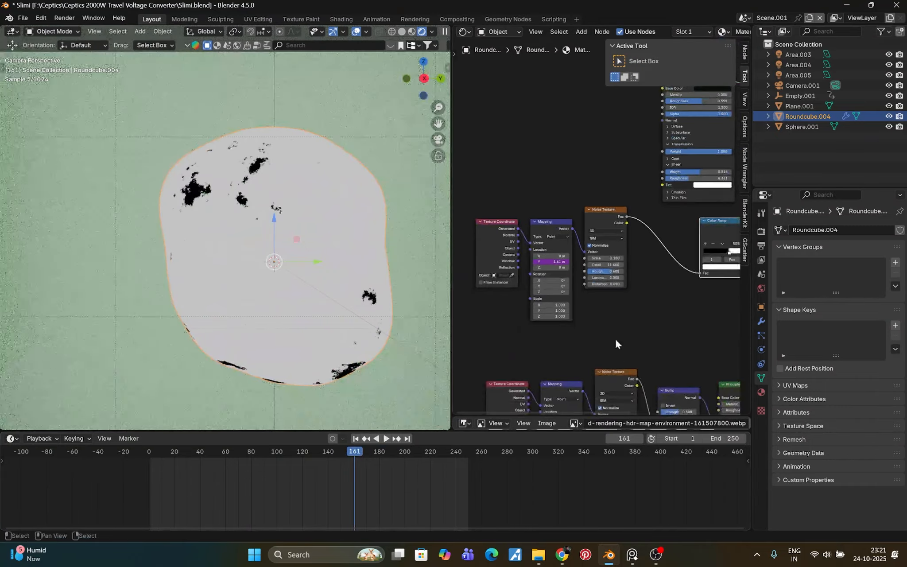
Step: Route the Mix Shader back to the material output's surface and view the whole blob through the camera
scroll(615, 340, "down", 5)
middle_click_drag(610, 292, 506, 298)
scroll(620, 357, "down", 1)
left_click(672, 295, "ctrl+shift")
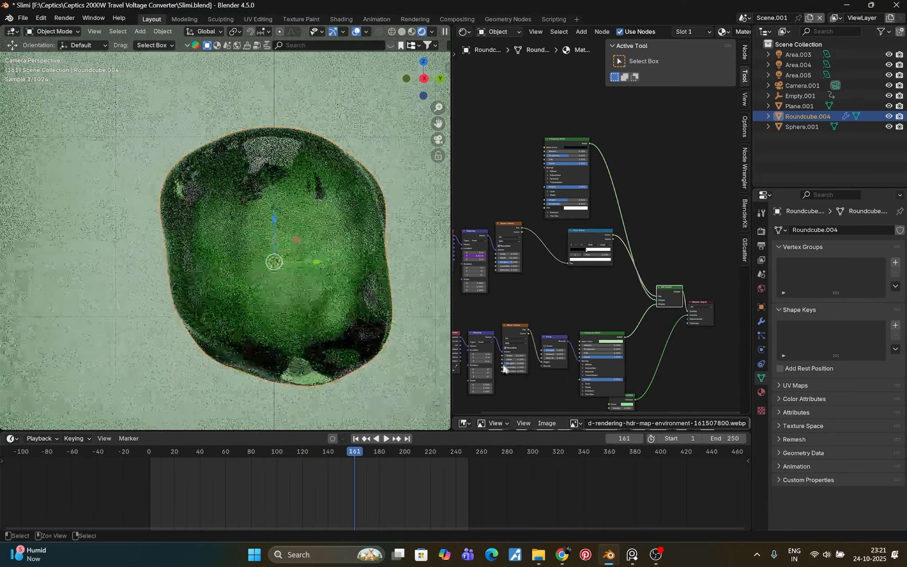
scroll(330, 313, "down", 3)
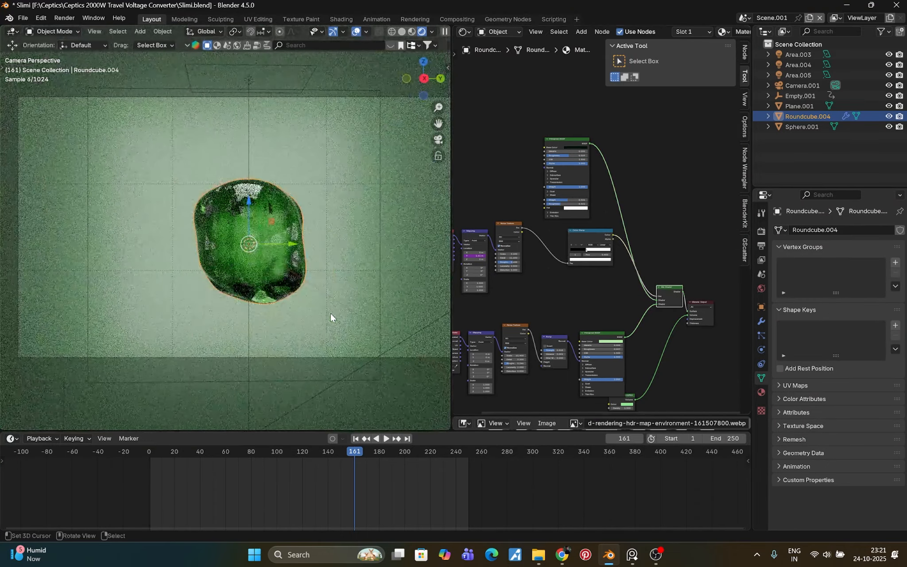
middle_click_drag(242, 260, 265, 264)
key("KP_0")
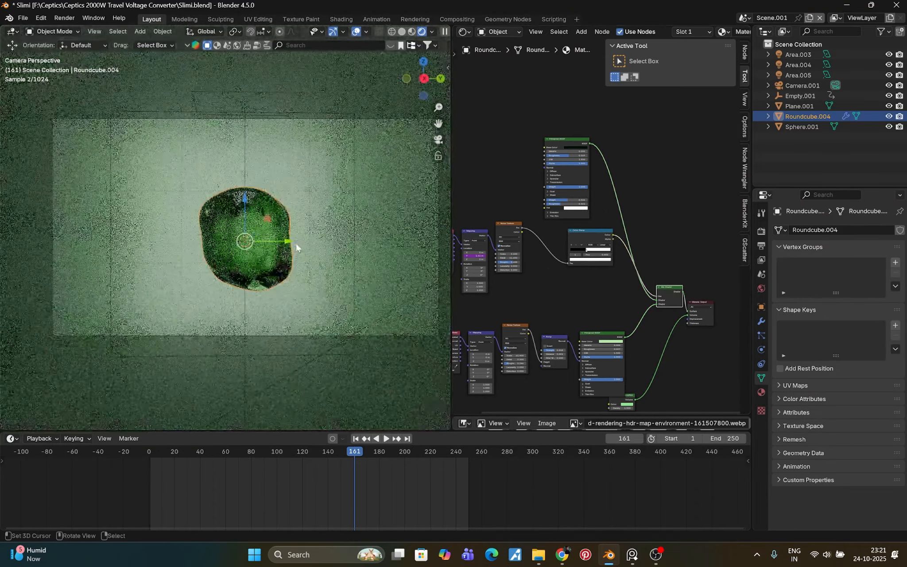
Step: Duplicate the blob in place, shrink the copy to sit inside the original, and save the file
key("shift+d")
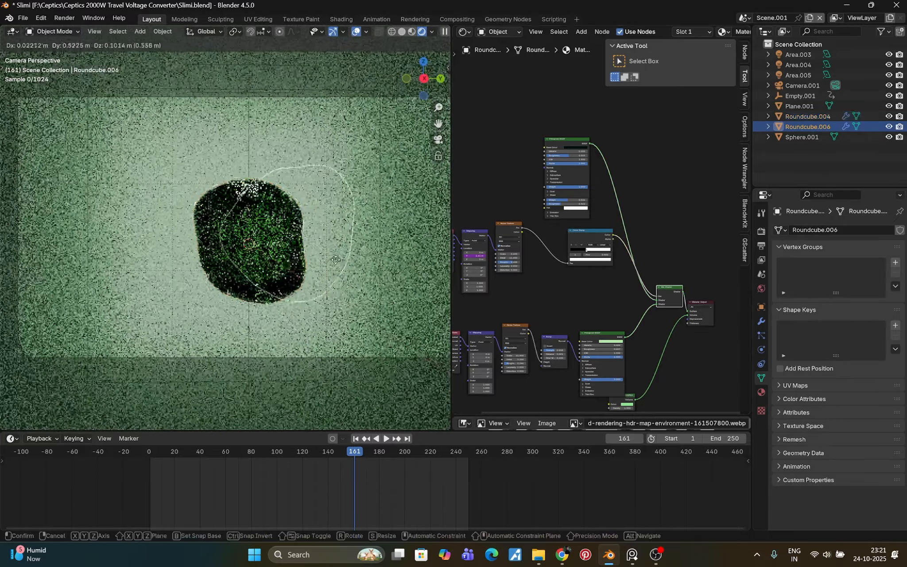
right_click(348, 258)
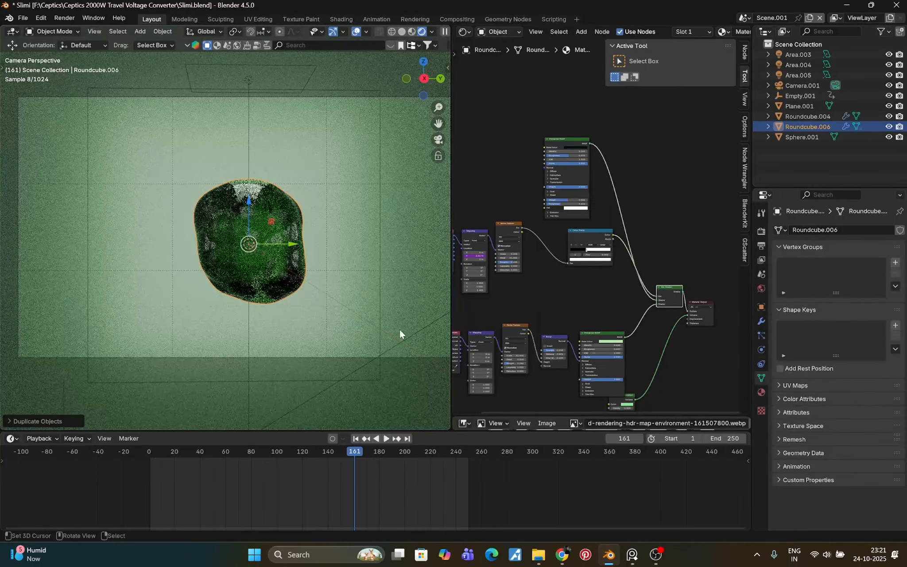
key("s")
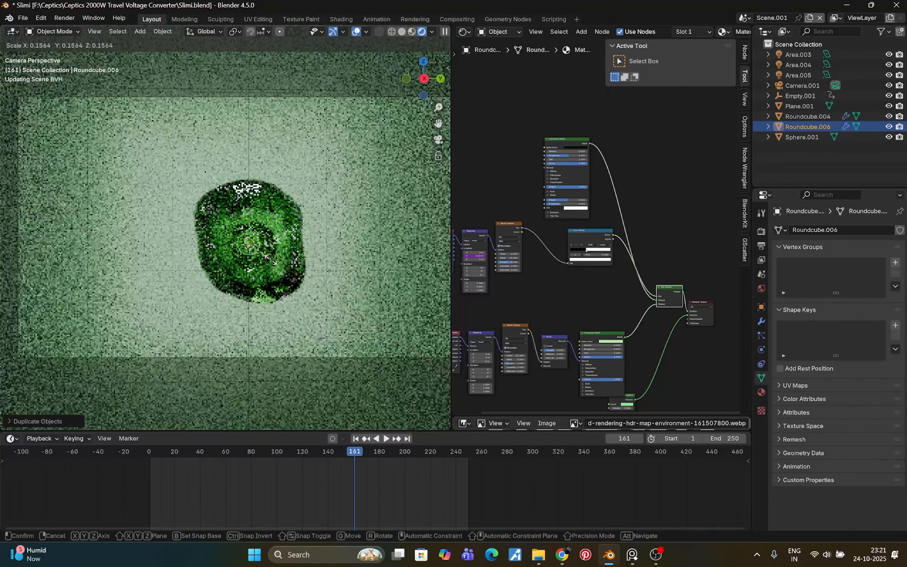
left_click(301, 260)
key("ctrl+s")
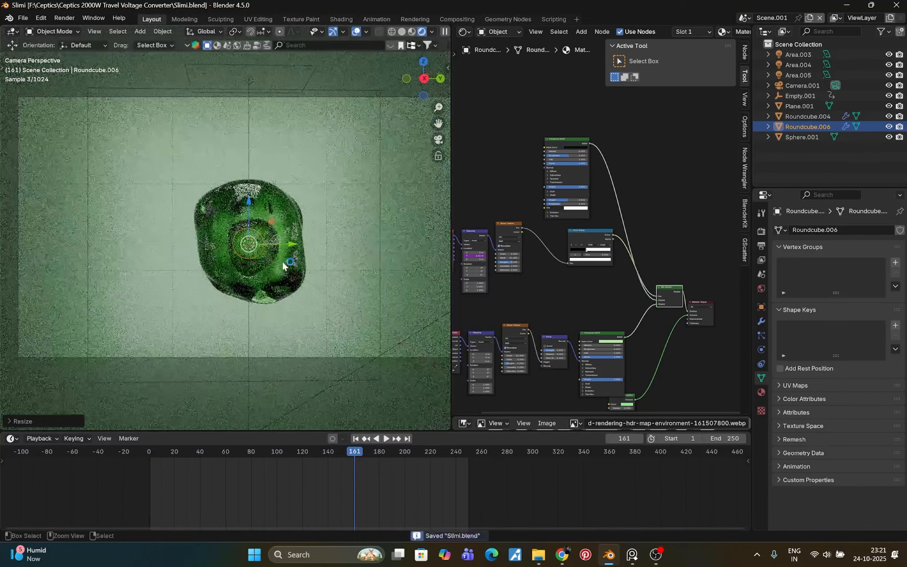
Step: Add another Displace modifier with a new Clouds texture to the inner blob and adjust the texture's size
scroll(282, 259, "up", 3)
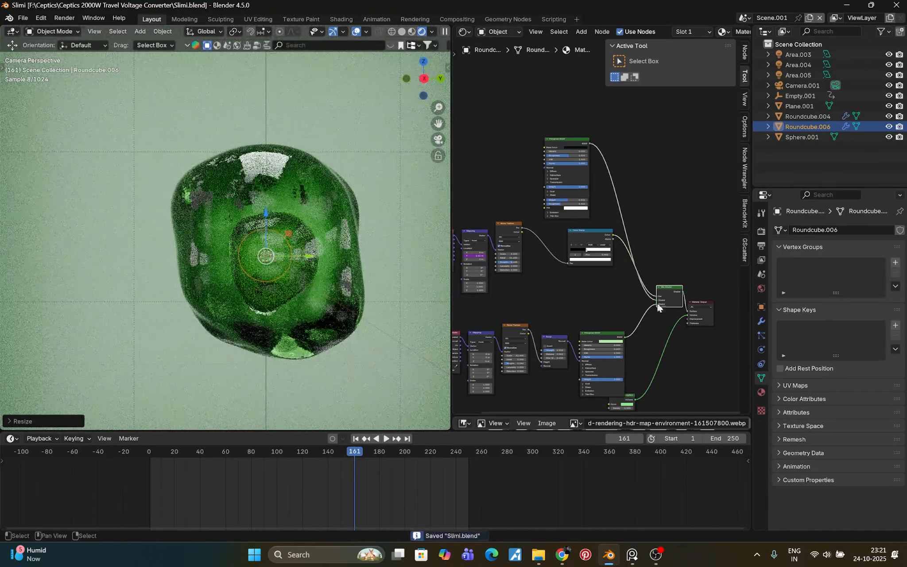
left_click(762, 321)
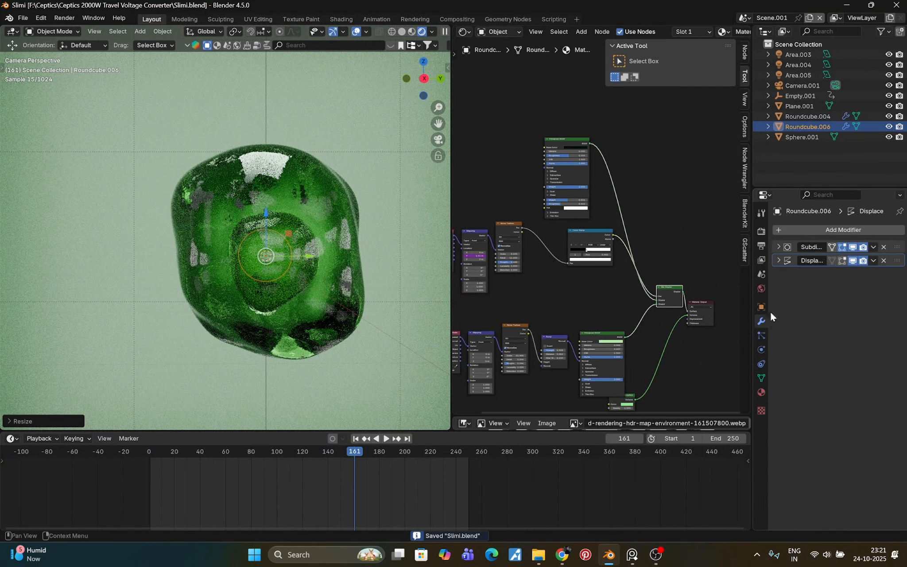
left_click(836, 230)
left_click(838, 232)
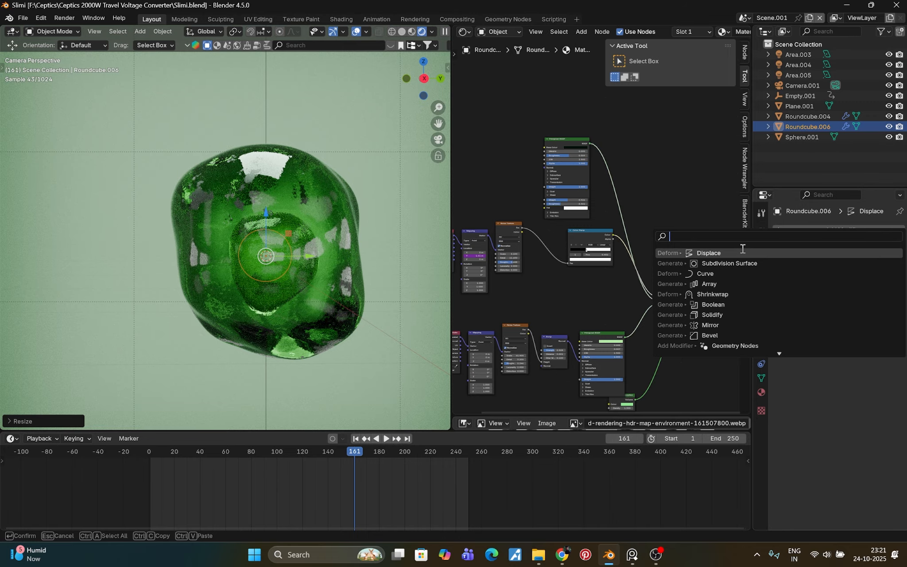
left_click(765, 251)
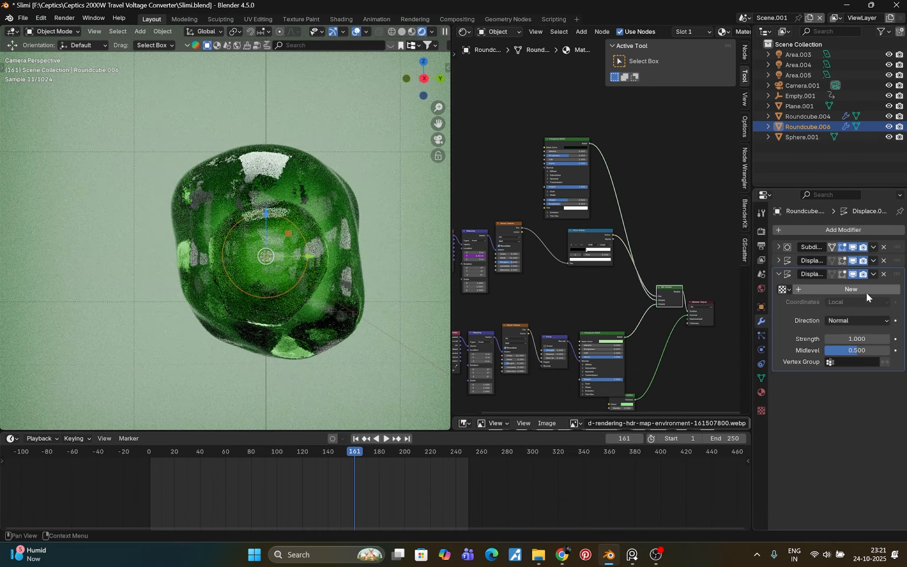
left_click(864, 289)
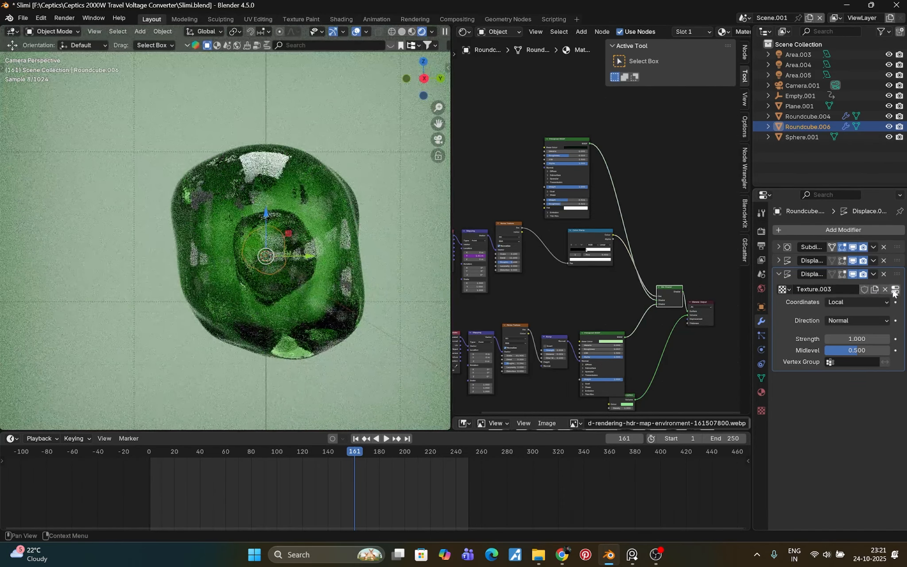
left_click(893, 289)
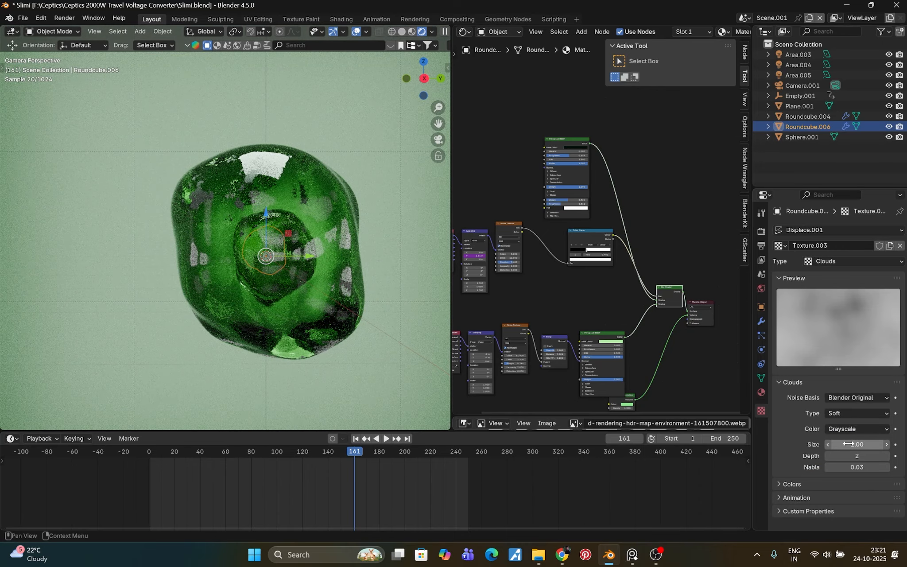
left_click_drag(857, 444, 857, 444)
Step: Hide the outer blob in the viewport and remove the second Displace modifier from the inner blob
left_click(312, 163)
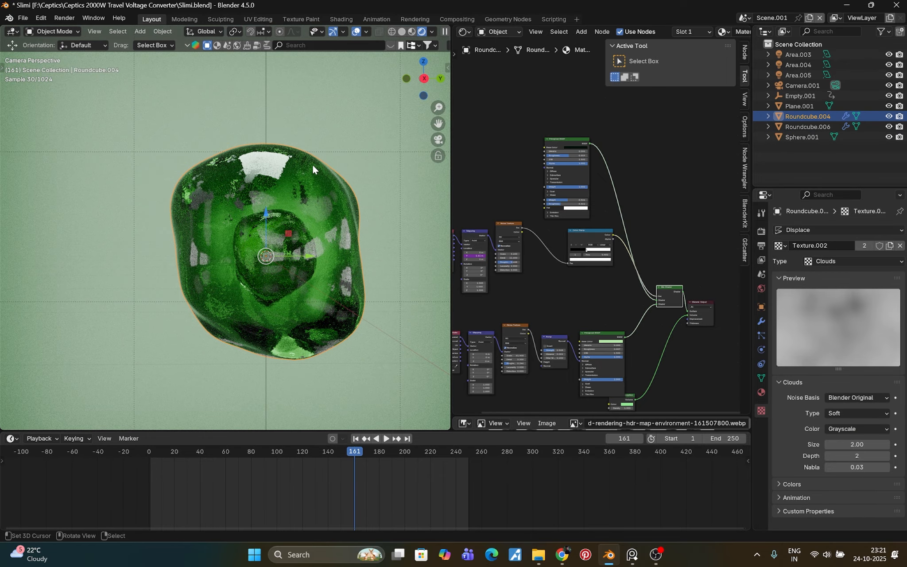
left_click(888, 116)
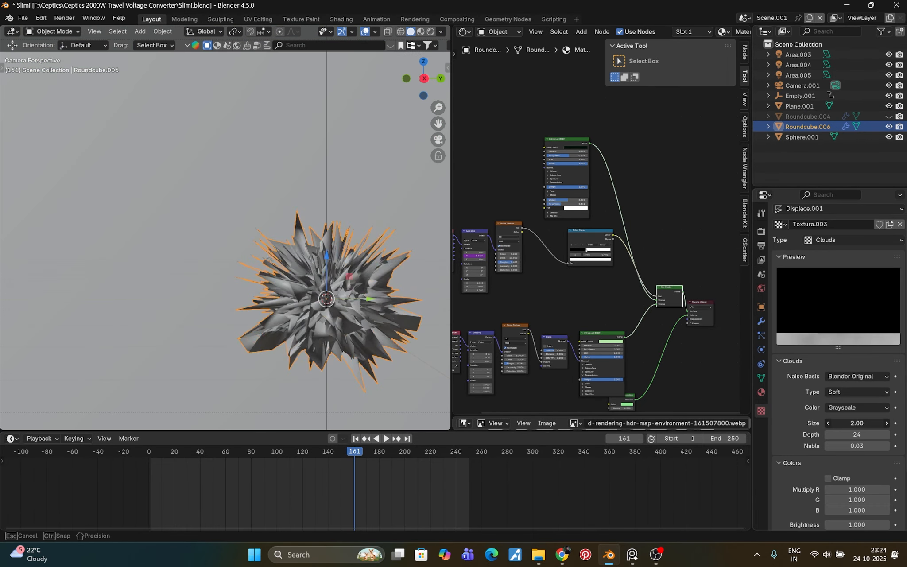
mouse_move(862, 423)
left_mouse_down()
mouse_move(824, 424)
mouse_move(861, 424)
left_mouse_up()
left_click(761, 321)
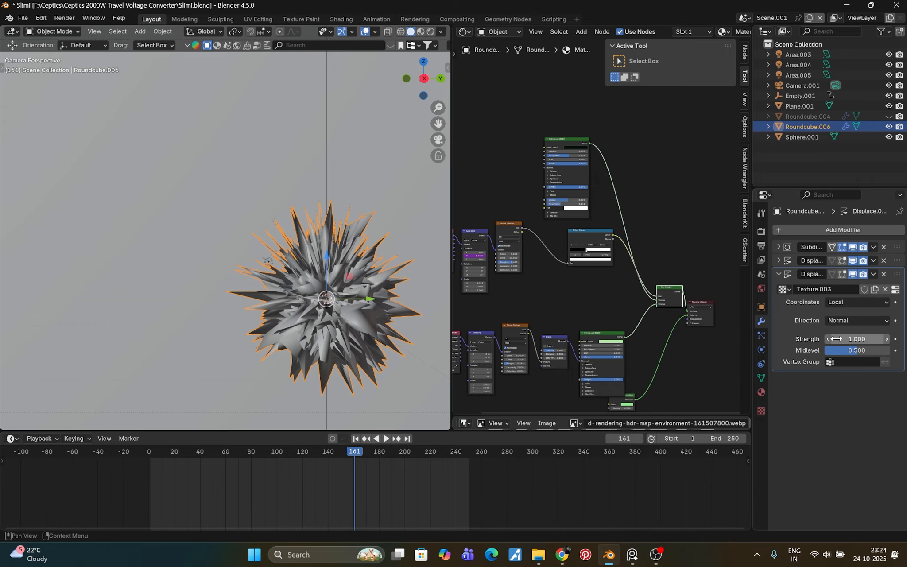
left_click(883, 274)
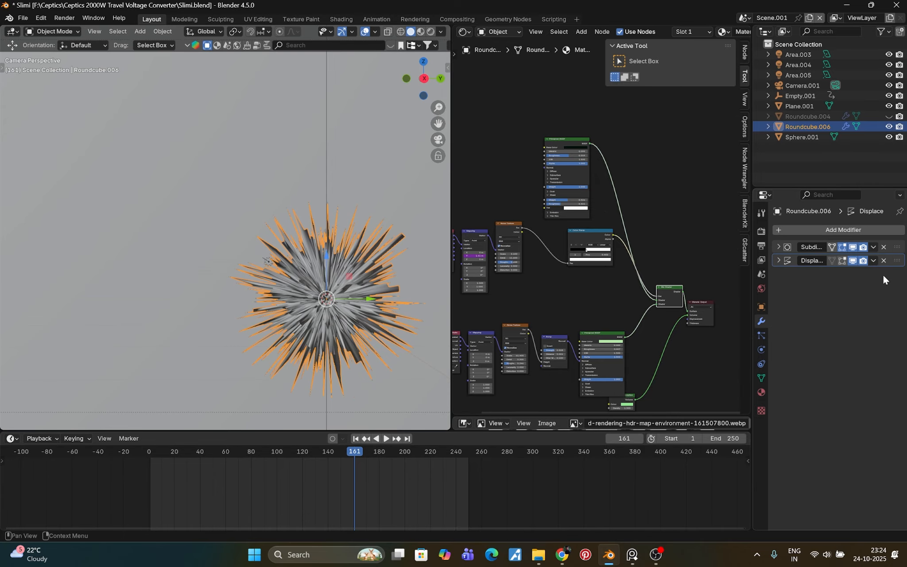
left_click(832, 230)
left_click(704, 251)
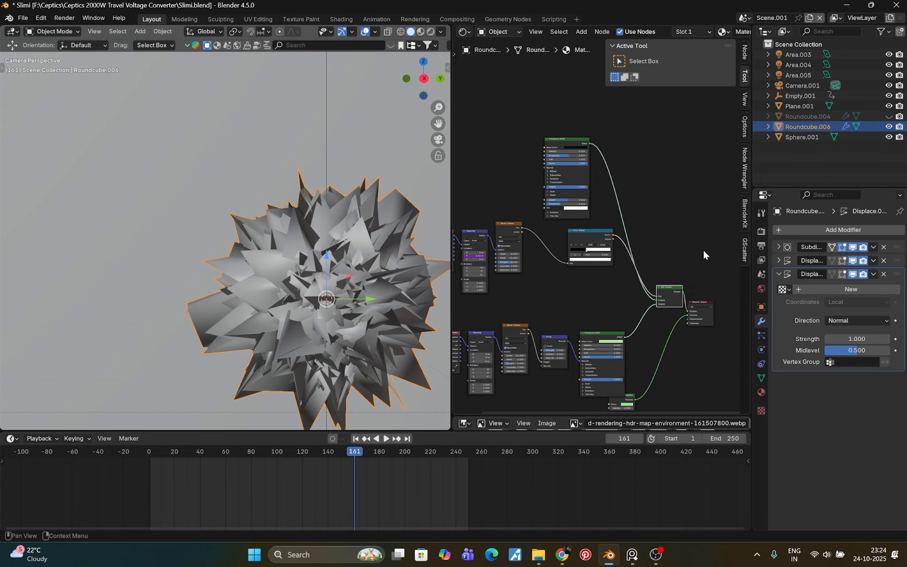
left_click(778, 261)
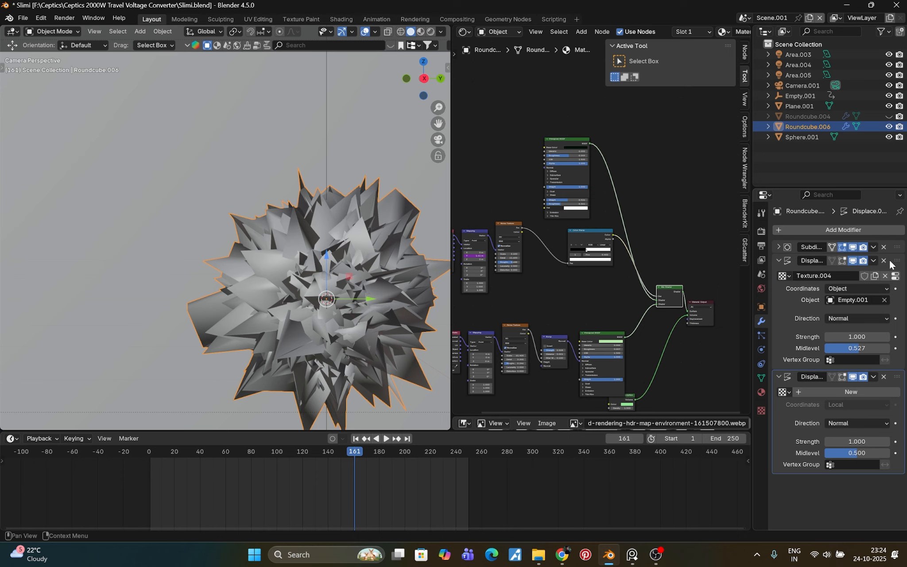
left_click(883, 378)
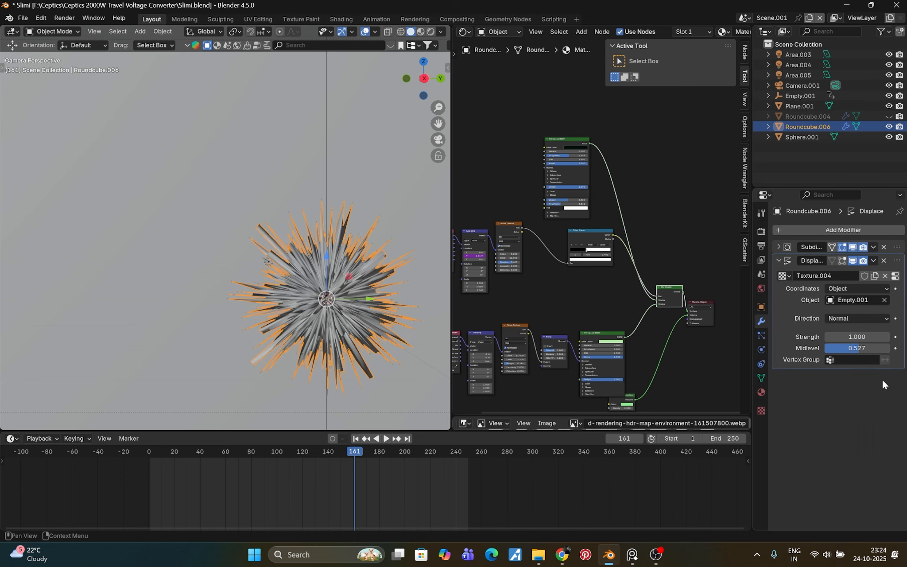
Step: Change the texture type of the inner blob's Displace modifier to Clouds
left_click(894, 276)
left_click(830, 262)
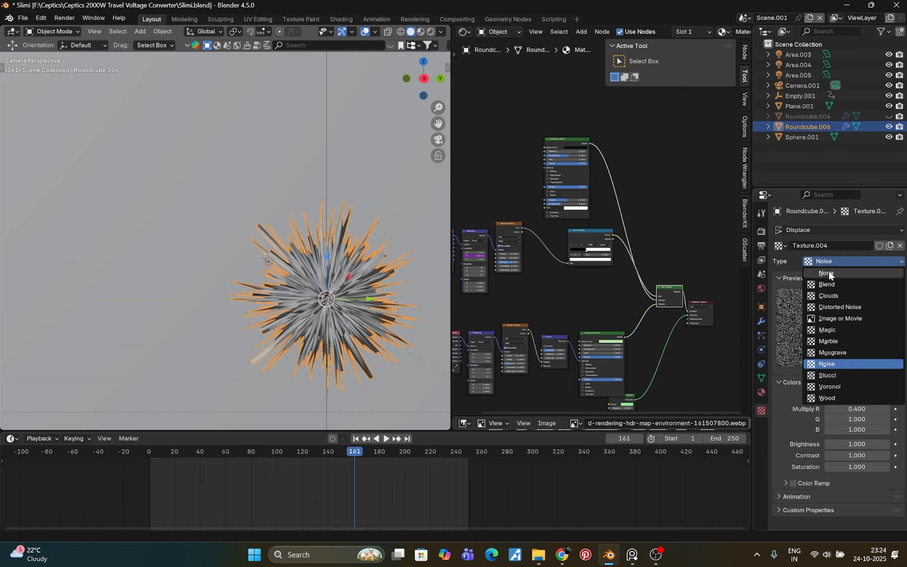
left_click(838, 298)
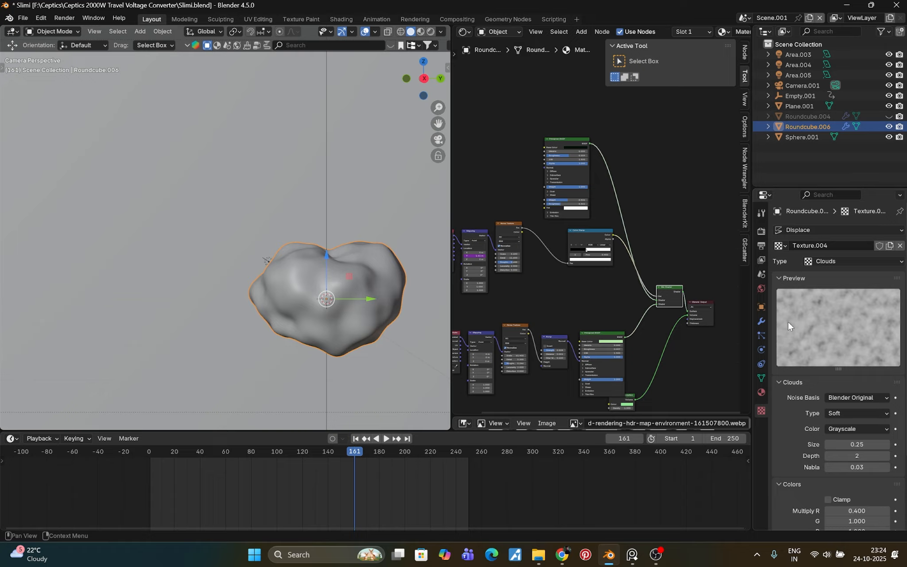
Step: Add a second Displace modifier to the inner blob
left_click(764, 319)
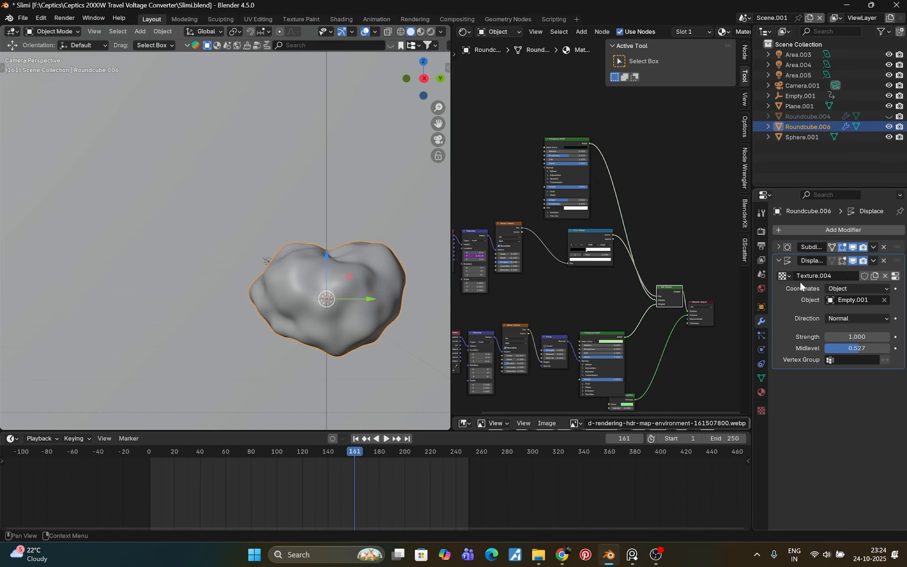
left_click(840, 229)
left_click(841, 225)
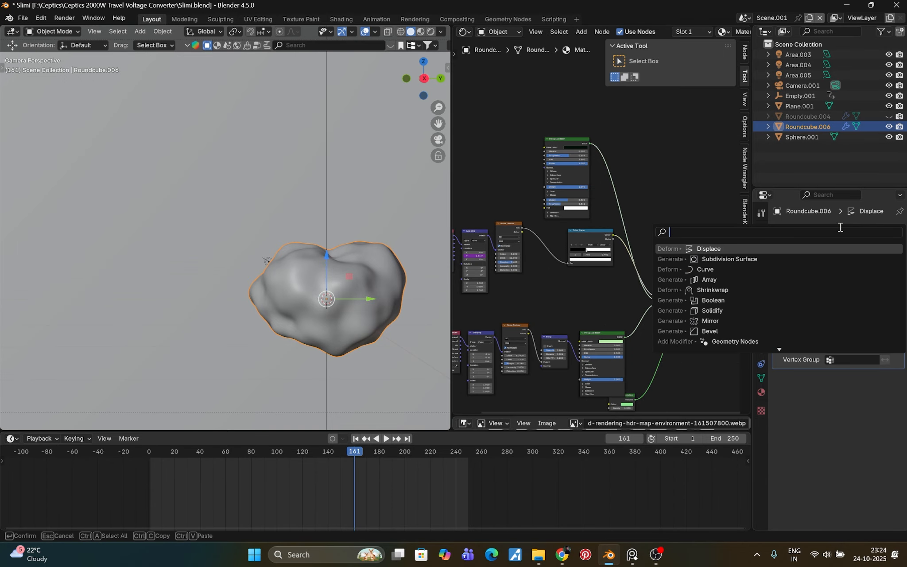
left_click(724, 248)
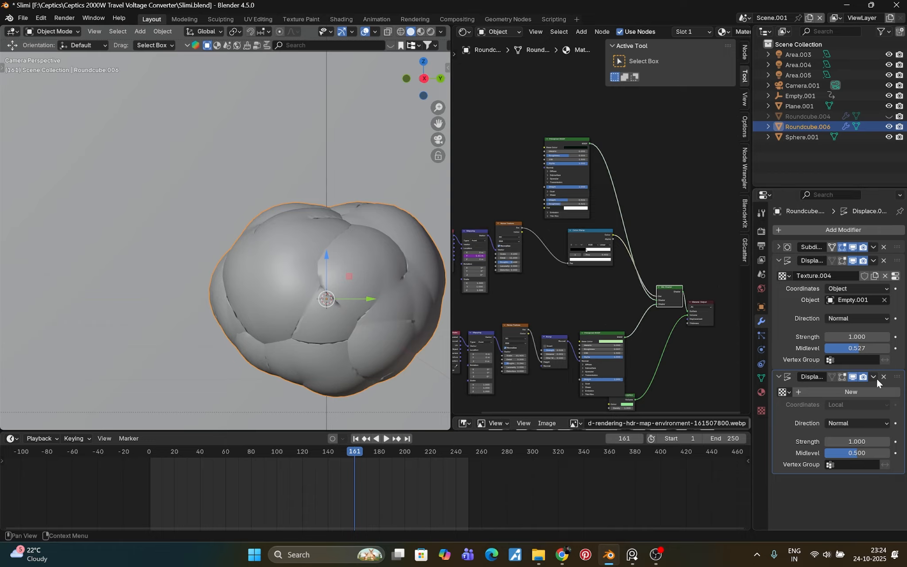
Step: Give the inner blob's second Displace modifier a new Clouds texture with depth 15 and size 0.19
left_click(840, 389)
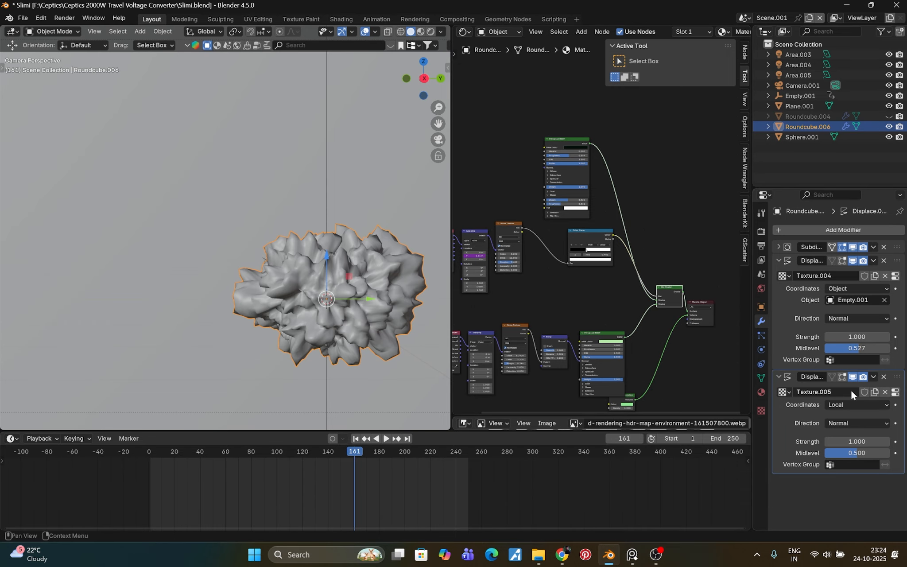
left_click(894, 392)
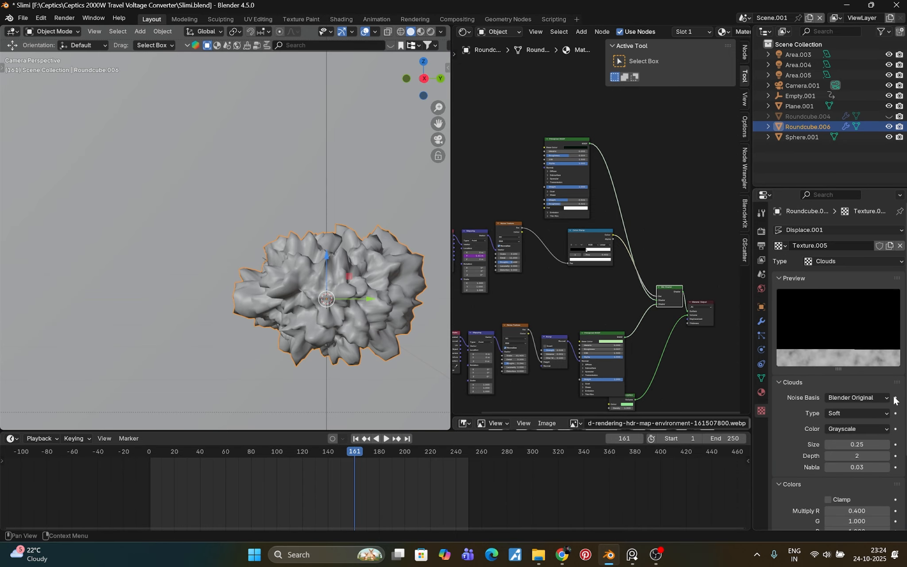
left_click(866, 456)
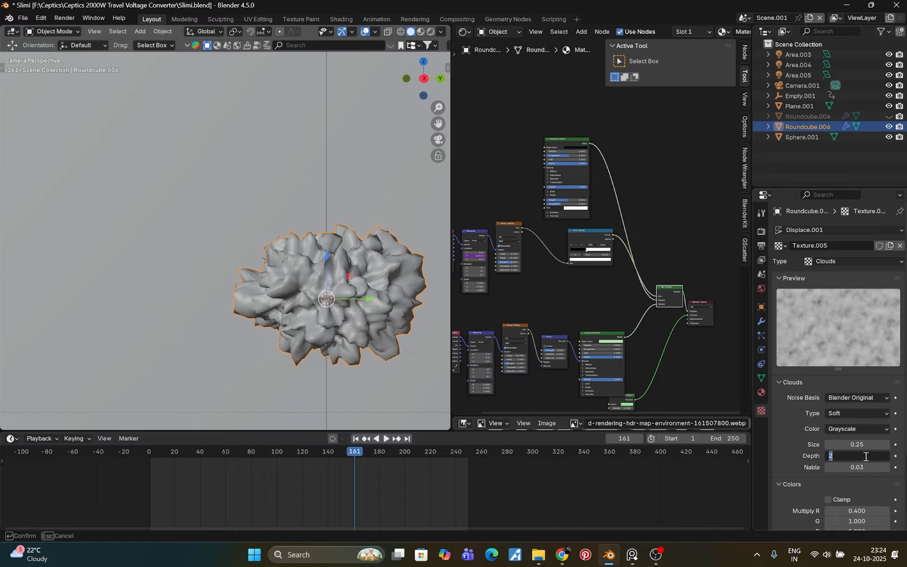
key("Return")
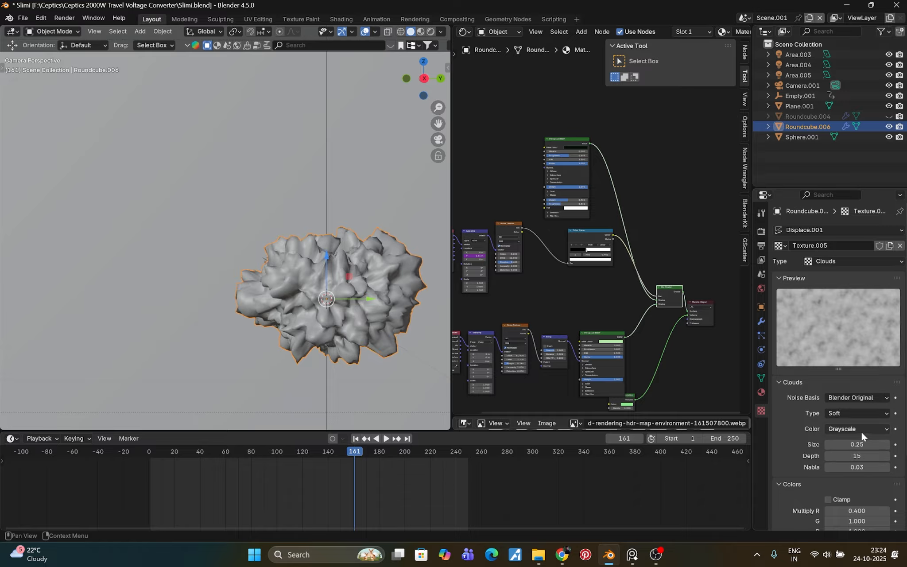
mouse_move(857, 444)
left_mouse_down()
mouse_move(870, 444)
mouse_move(856, 444)
left_mouse_up()
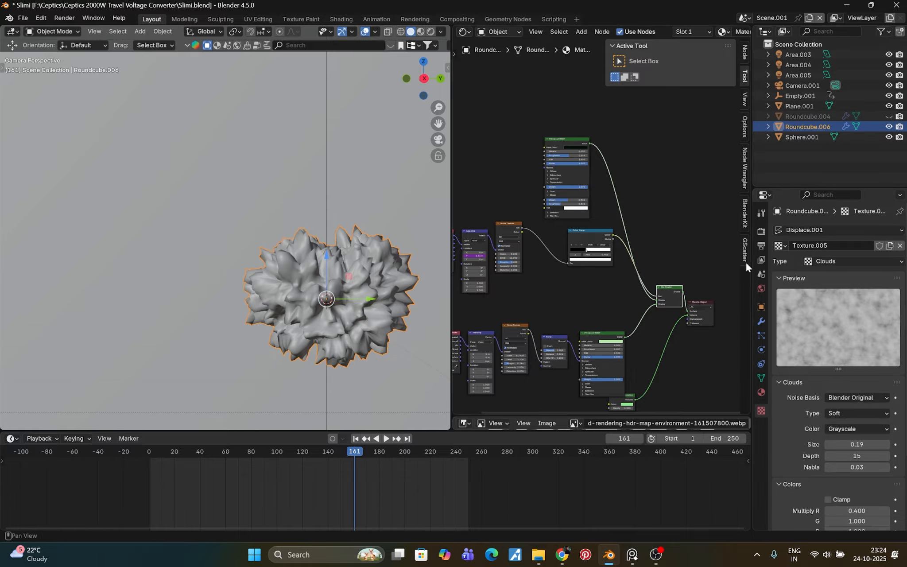
Step: Show rendered shading in the viewport and replace the inner blob's material with a new Principled BSDF material
left_click(431, 32)
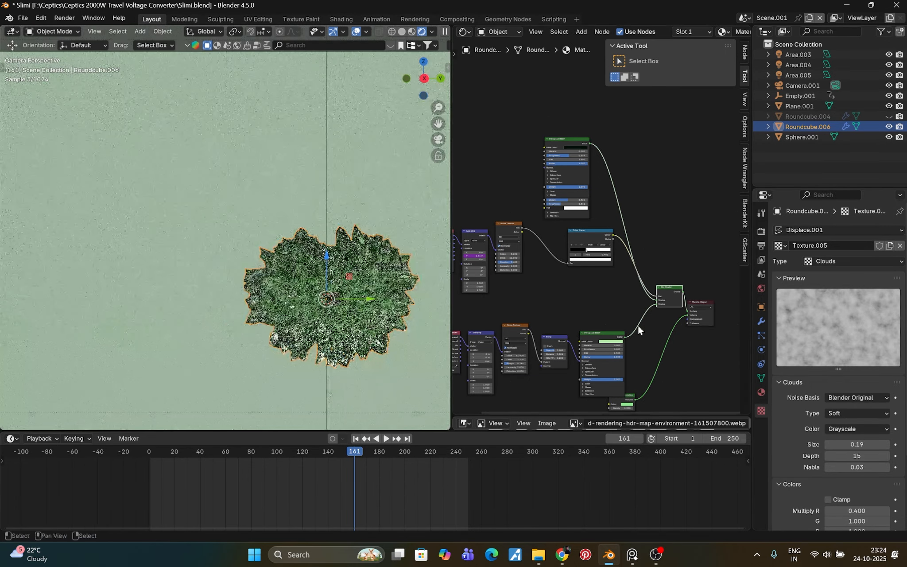
left_click(760, 321)
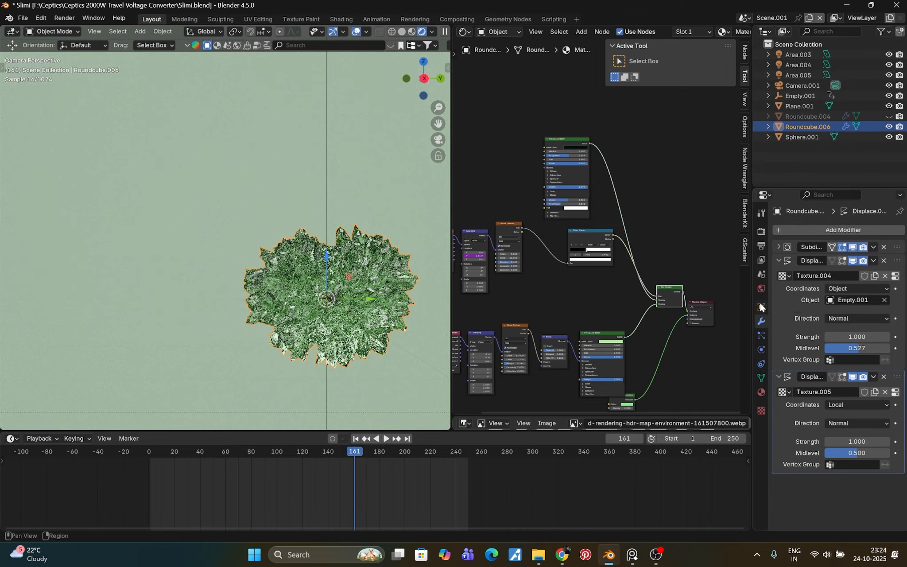
left_click(761, 306)
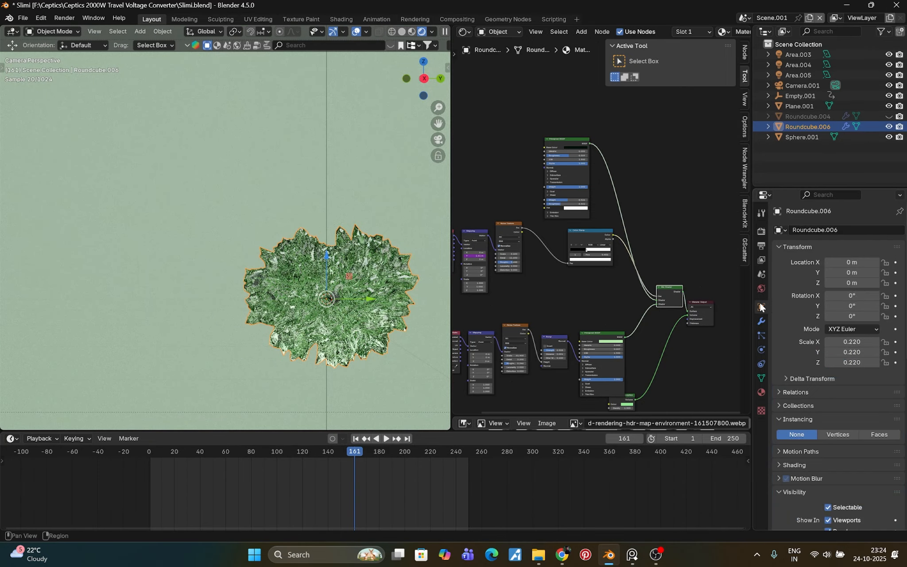
left_click(761, 392)
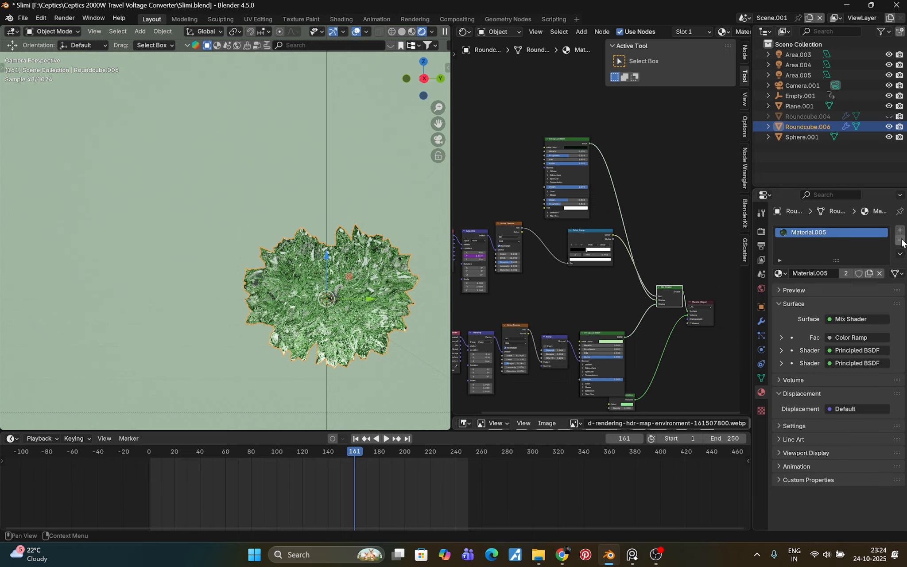
left_click(900, 242)
left_click(703, 33)
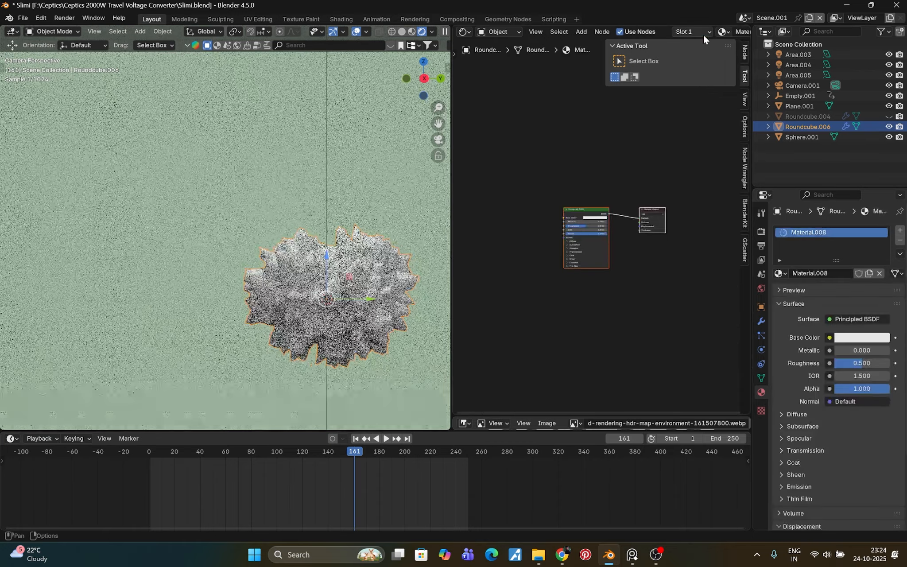
Step: Set the new material's base color to orange-red E73916 and its roughness to about 0.186
key("Home")
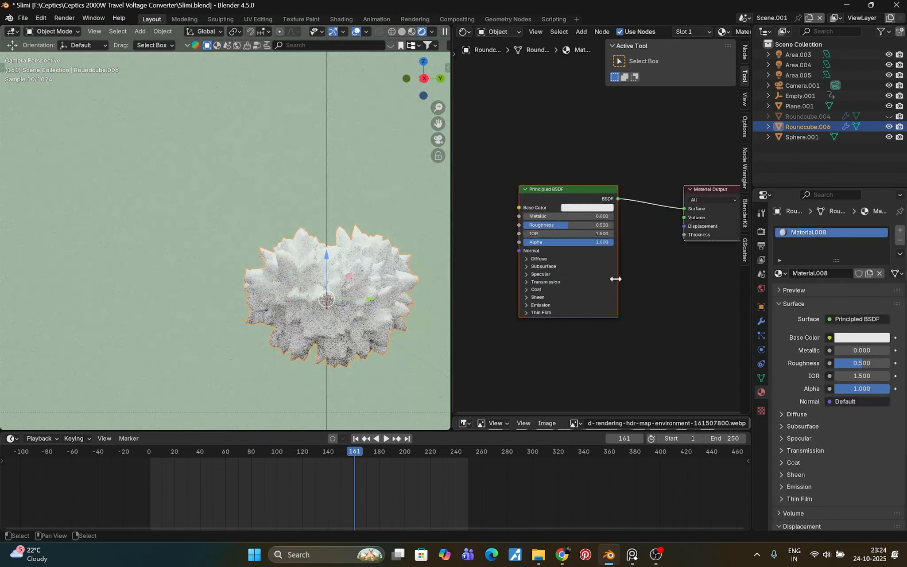
left_click(596, 208)
left_click_drag(590, 123, 591, 137)
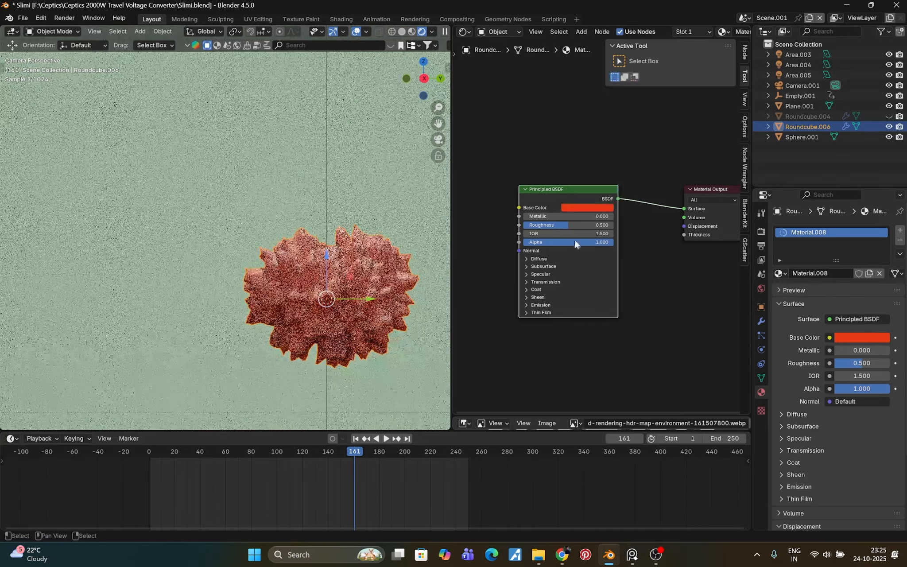
left_click_drag(551, 226, 527, 226)
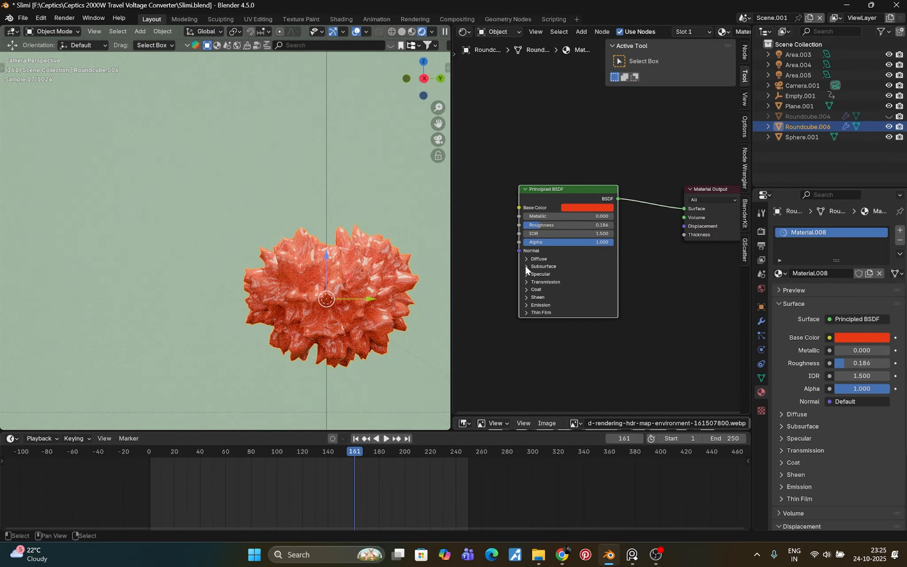
Step: Set the red material's subsurface weight to 1.000 and its sheen weight to about 0.80
left_click(526, 266)
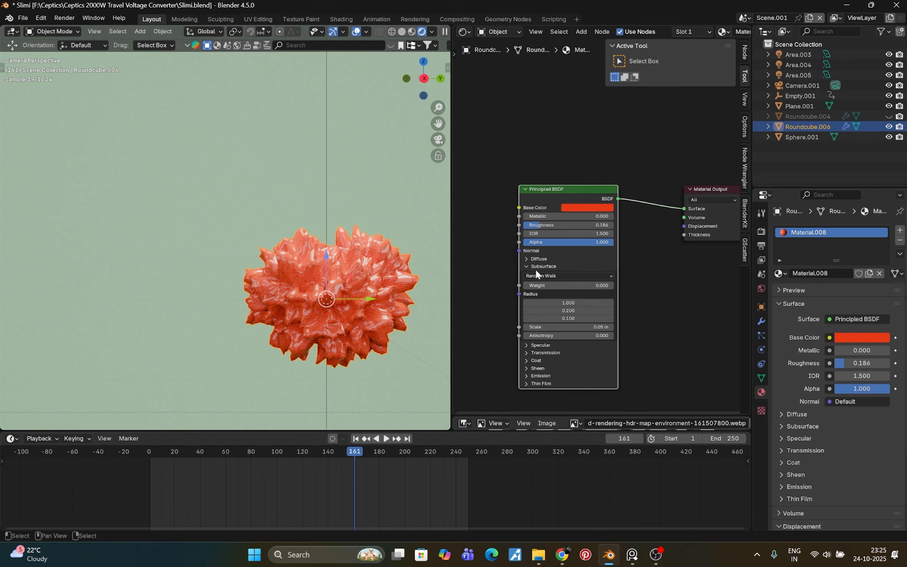
left_click_drag(544, 285, 580, 284)
left_click(534, 368)
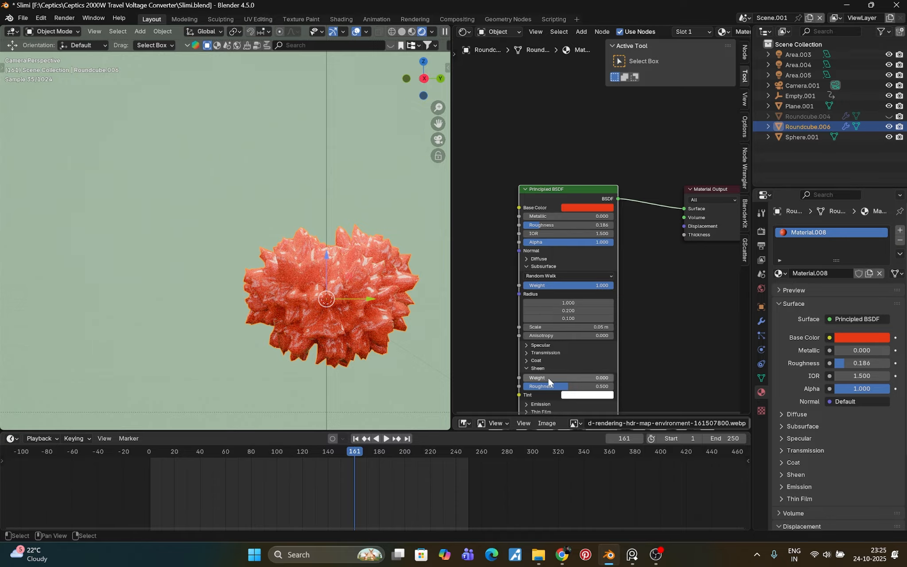
left_click_drag(547, 378, 589, 377)
Step: Darken the red base color to a value of about 0.294 (93250E) and increase the roughness
left_click(586, 206)
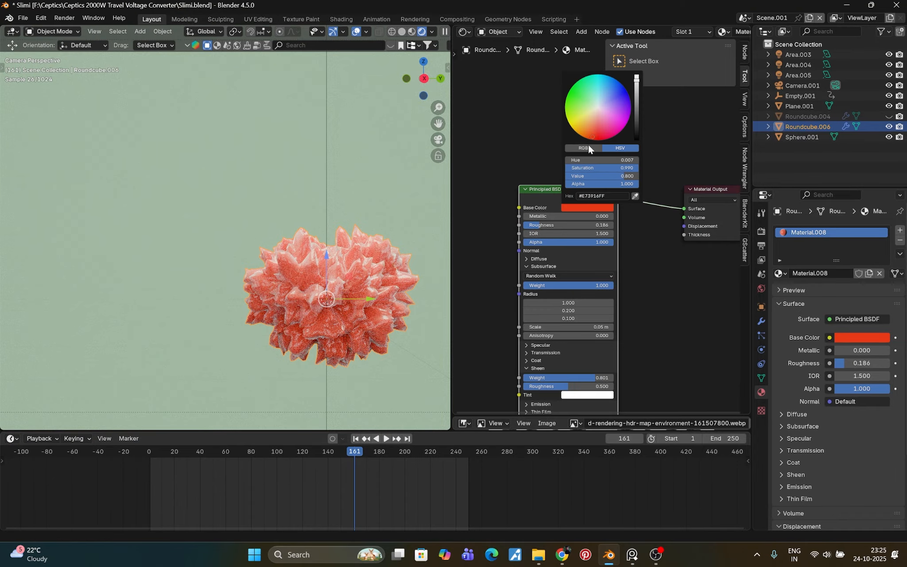
left_click_drag(634, 102, 636, 102)
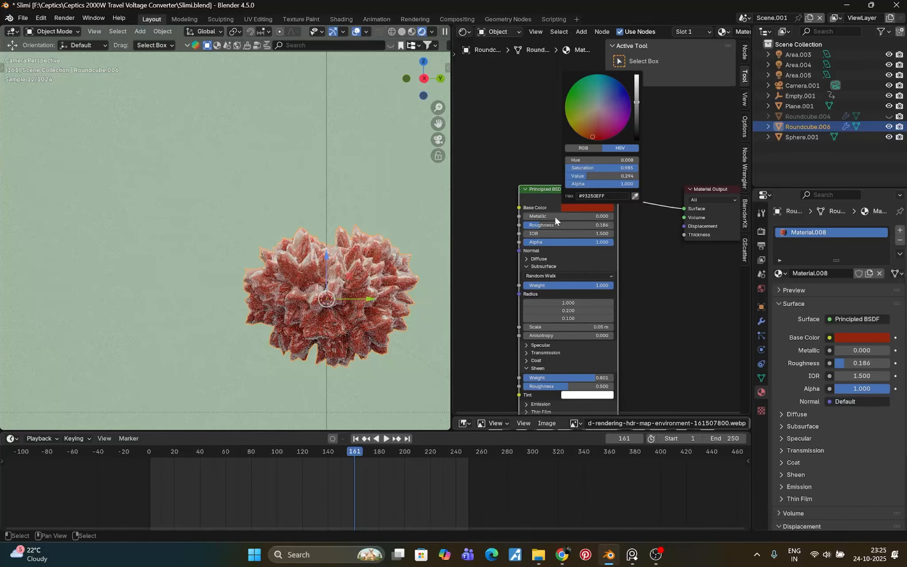
left_click_drag(554, 225, 576, 225)
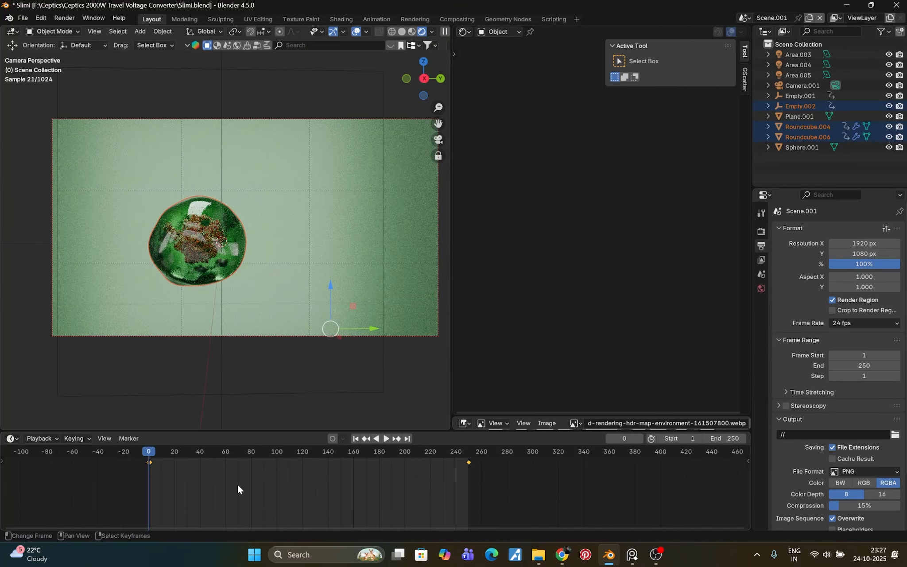
Step: Recenter the slime blob in the camera frame, save the file, and go to frame 5
middle_click_drag(232, 257, 271, 240, "shift")
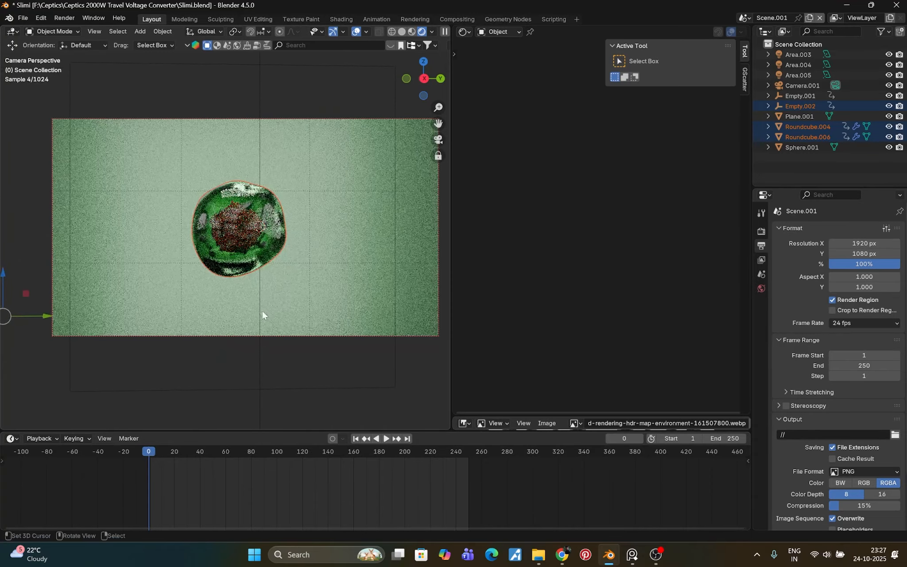
key("ctrl+s")
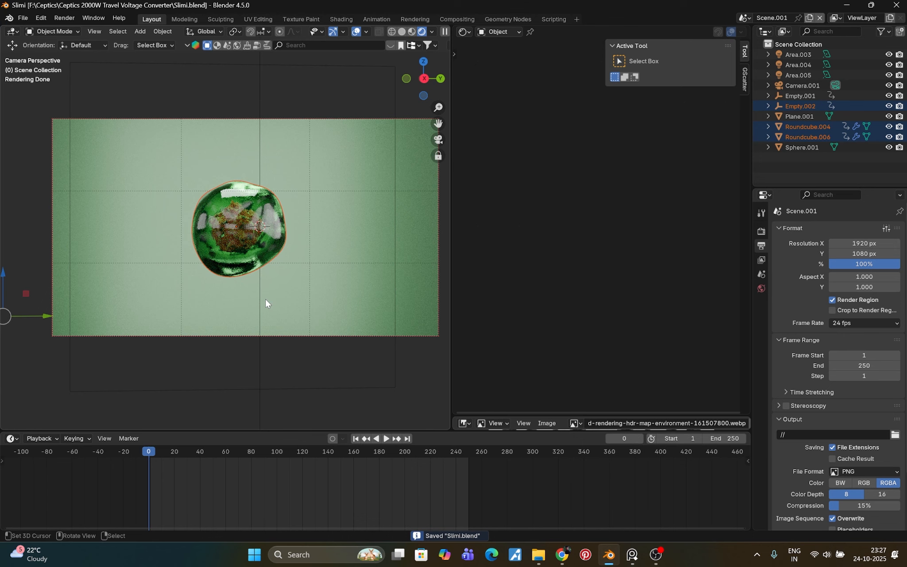
left_click(155, 455)
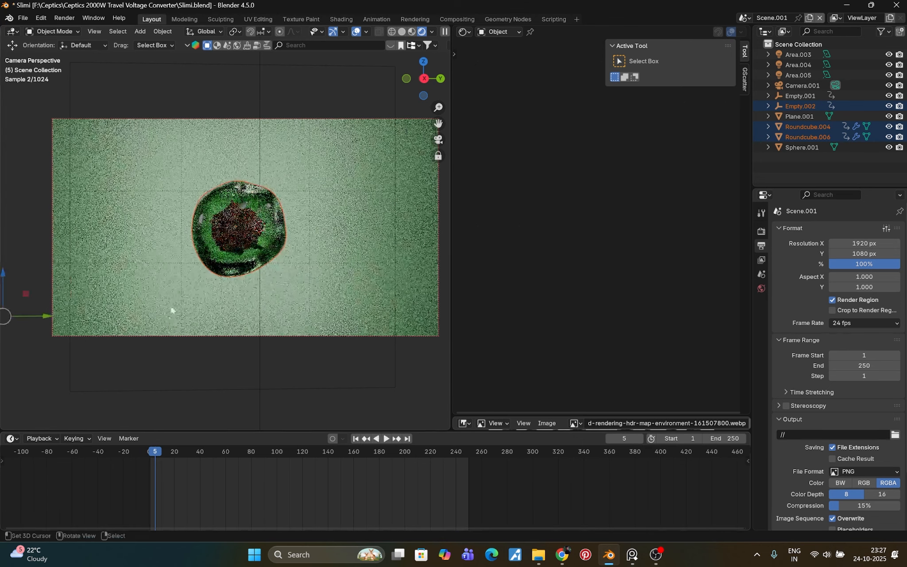
Step: Try deleting the Roundcube.004 blob and undo the deletion
left_click(251, 239)
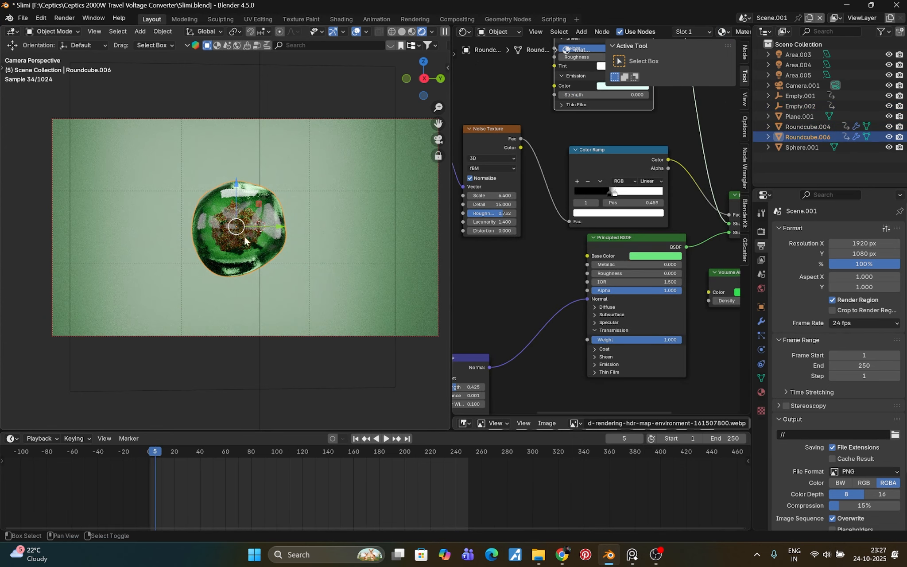
right_click(217, 253)
right_click(226, 238)
right_click(226, 238)
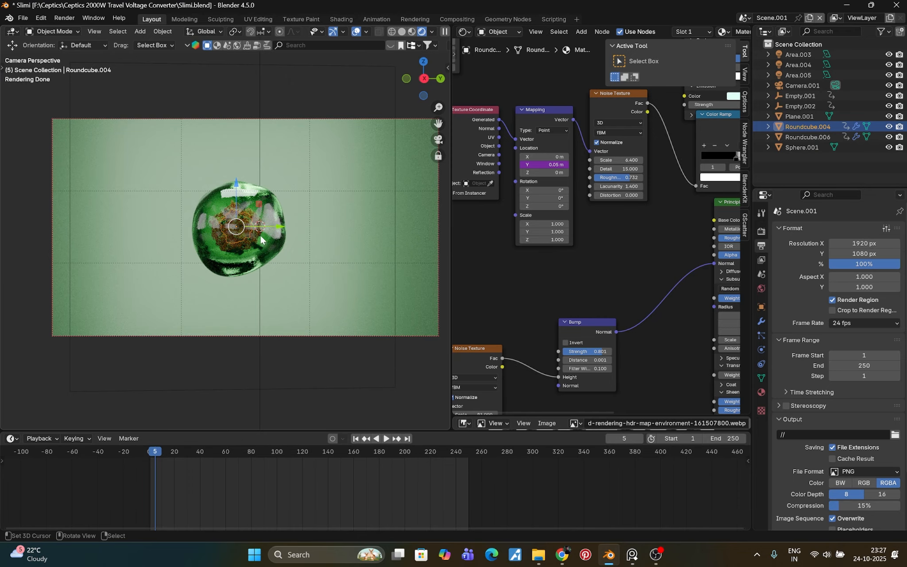
key("x")
left_click(256, 249)
key("ctrl+z")
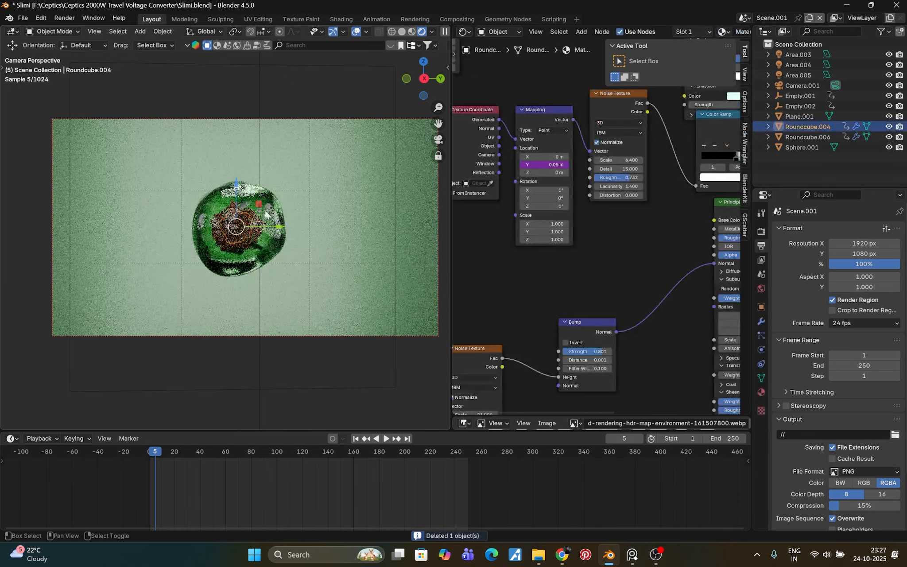
Step: Move both blobs, Roundcube.004 and Roundcube.006, into a new collection named Shells and save the file
key("ctrl+z")
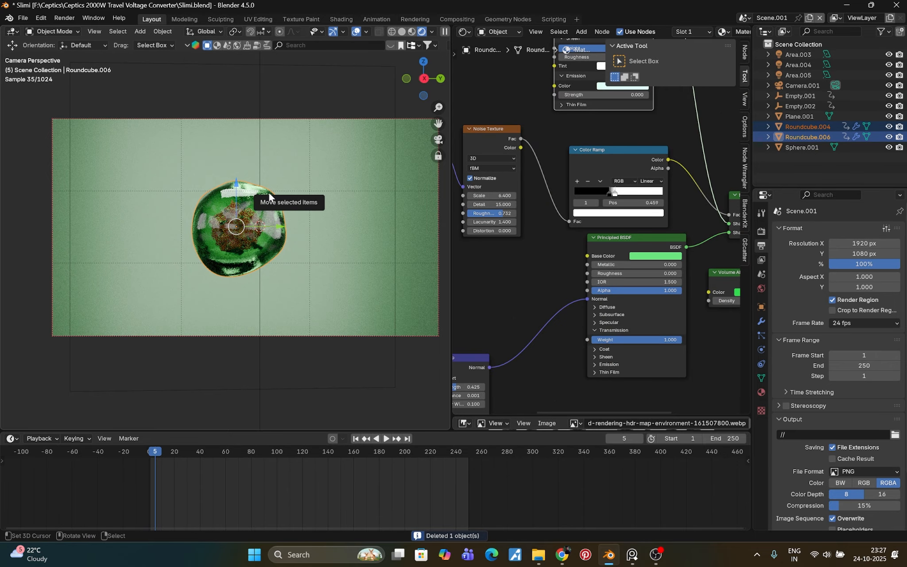
key("m")
left_click(269, 195)
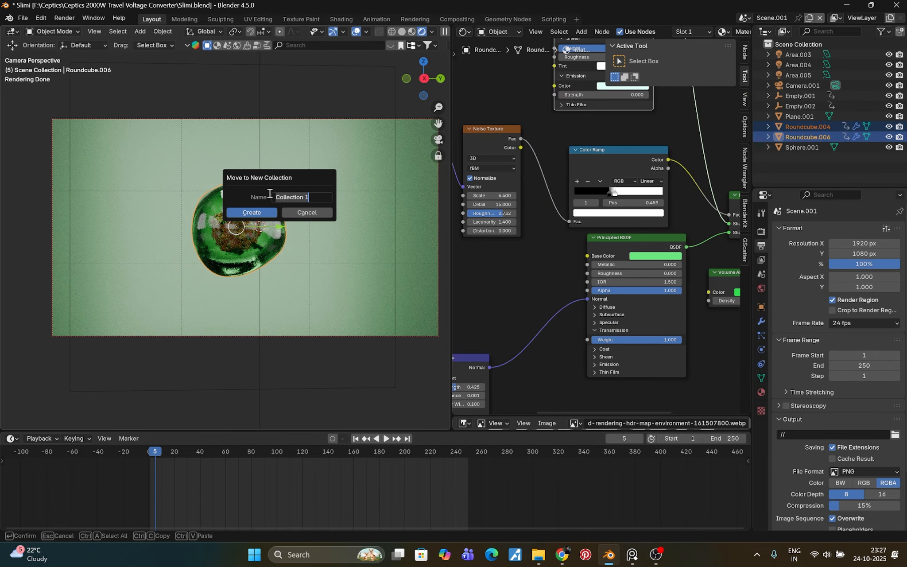
type("Shells")
left_click(252, 212)
key("ctrl+s")
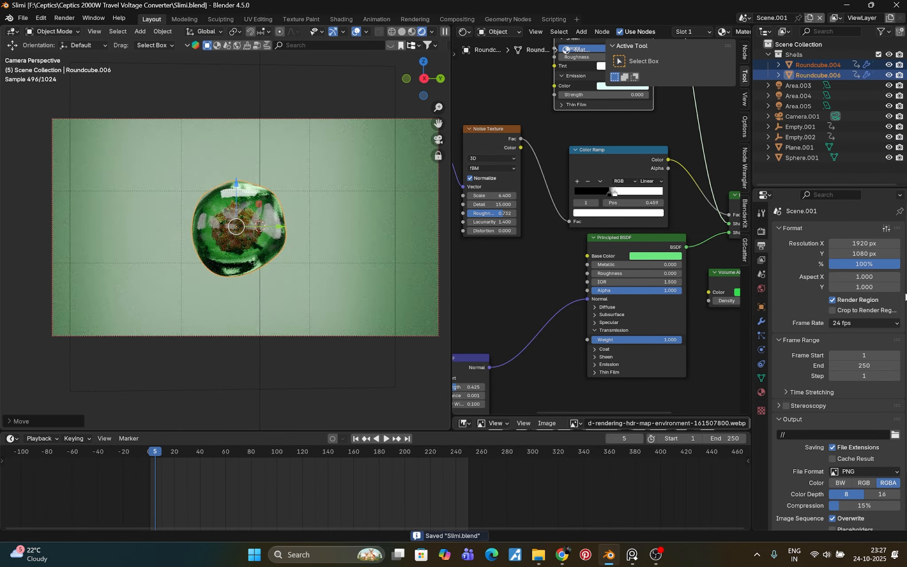
Step: Exclude the Shells collection from the view layer and add a cube mesh to the scene
left_click(768, 54)
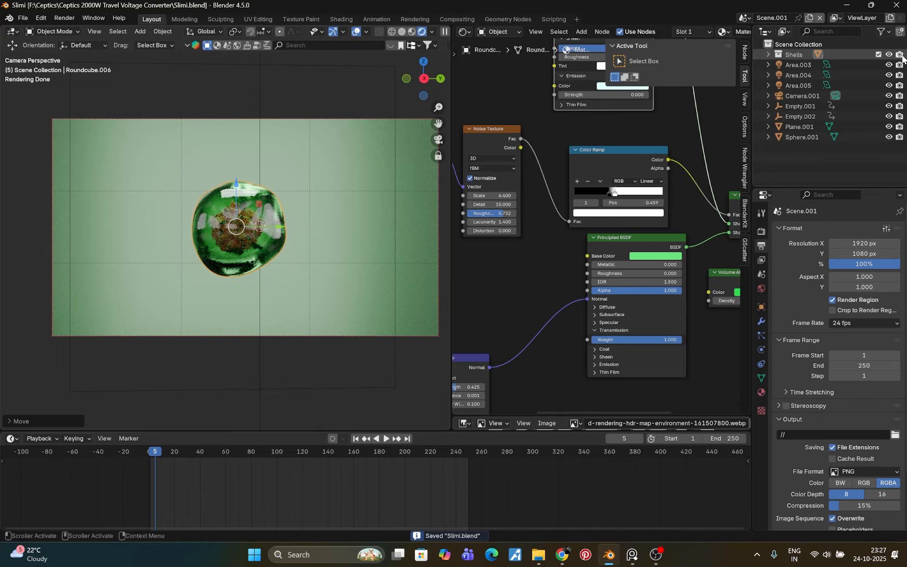
left_click(877, 54)
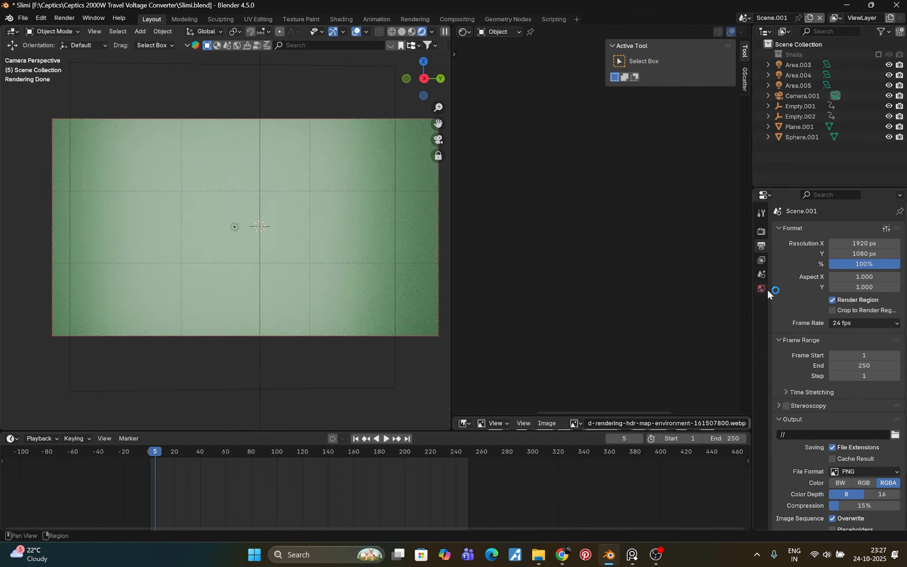
key("shift+a")
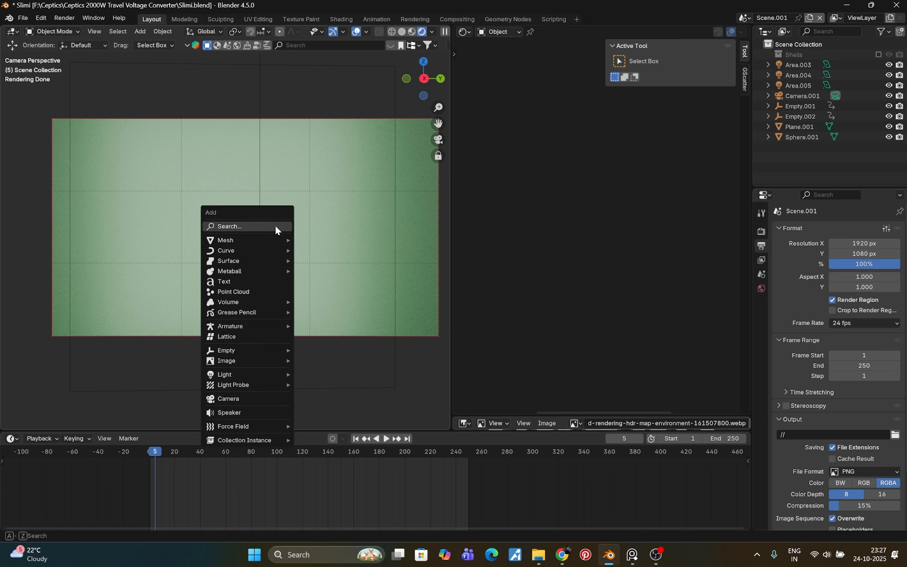
mouse_move(232, 251)
mouse_move(260, 240)
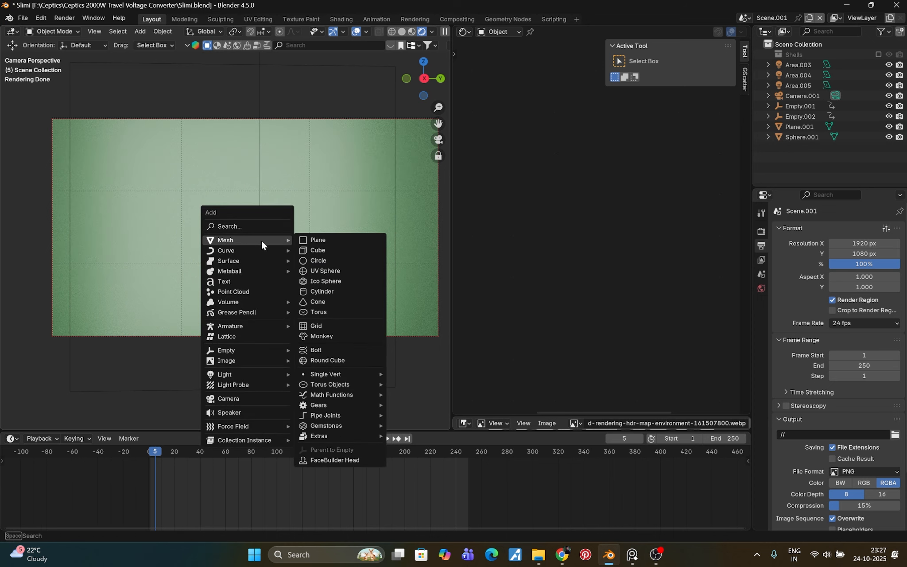
left_click(320, 249)
Step: Shift the camera framing sideways to center the new cube in the camera view
key("n")
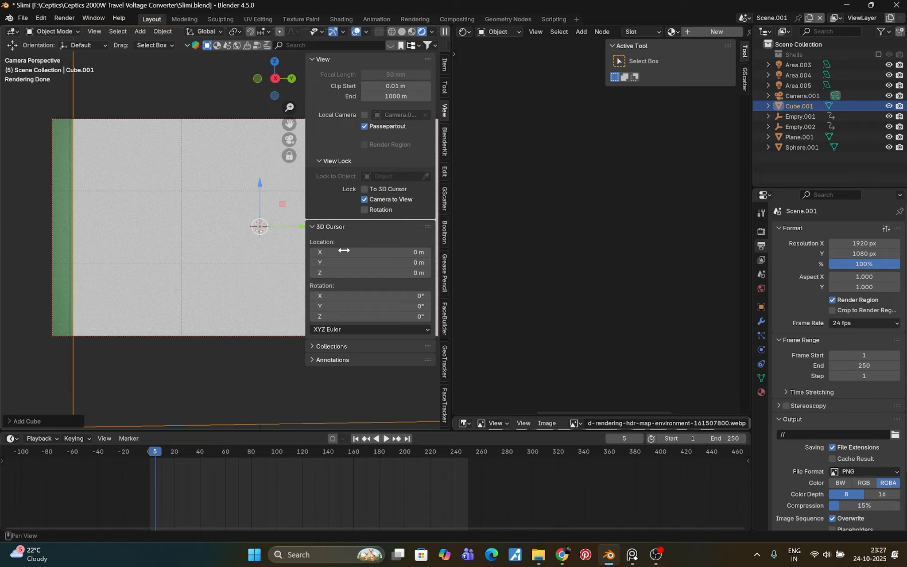
key("n")
key("g")
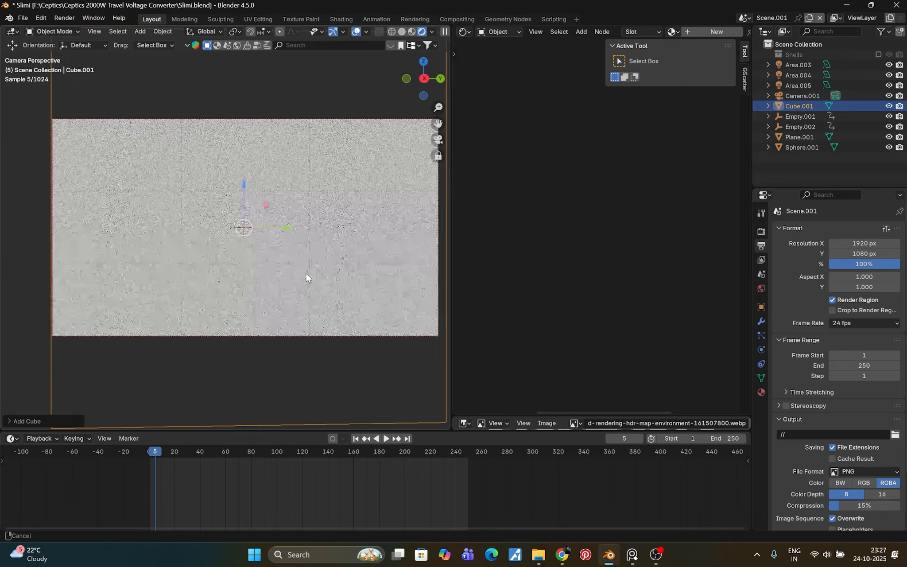
left_click(302, 277)
Step: Scale the cube's mesh down along global Z to just over the camera frame's height and save the file
key("Tab")
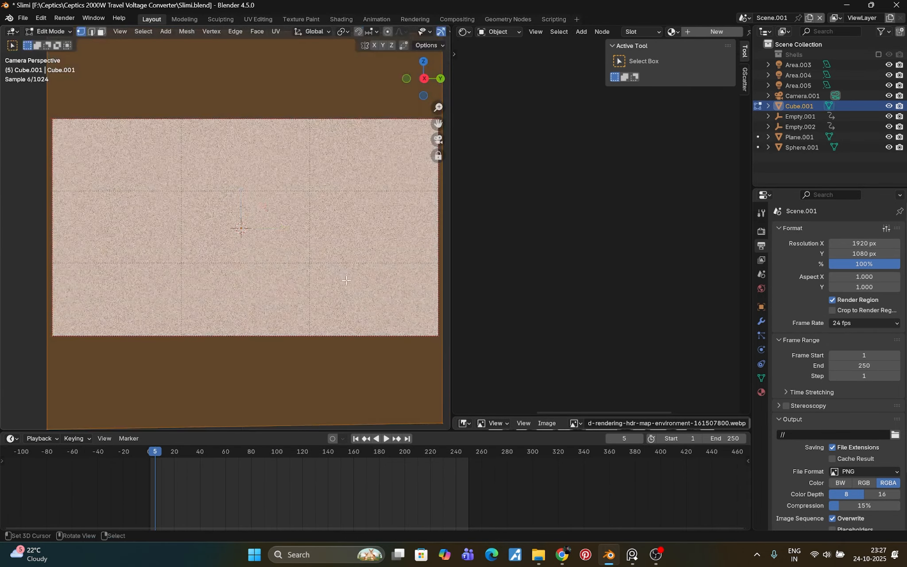
key("s")
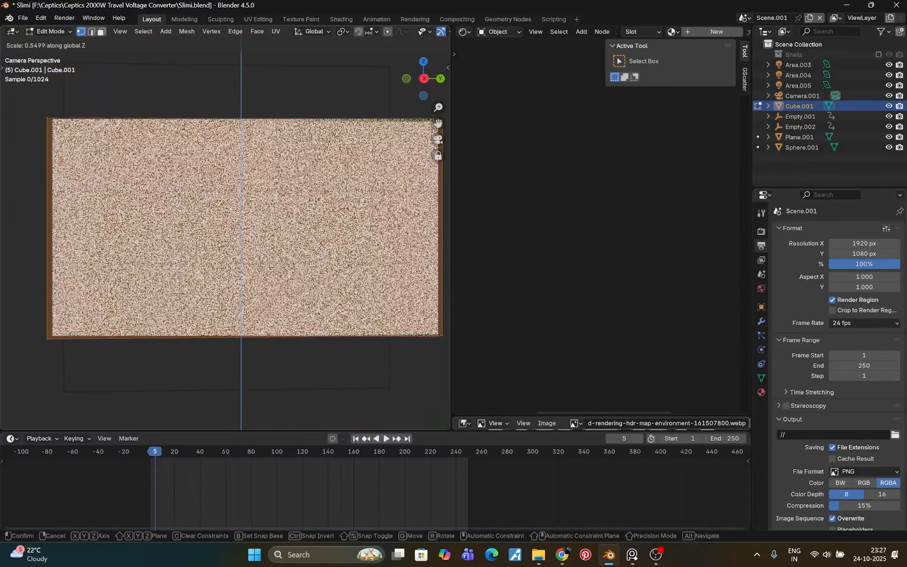
left_click(317, 256)
key("Tab")
key("ctrl+s")
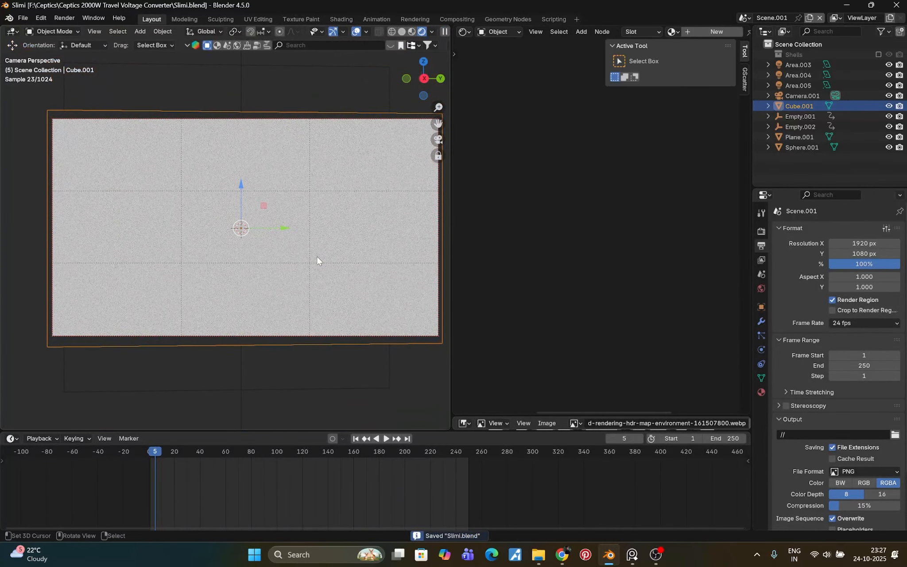
Step: Add an emitter particle system to the cube and set it to emit from Volume
left_click(761, 322)
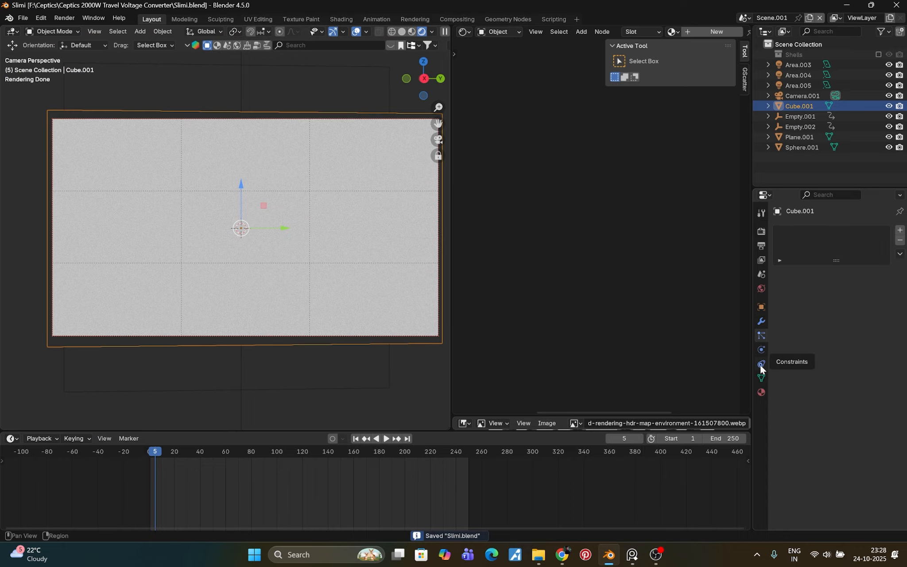
left_click(760, 349)
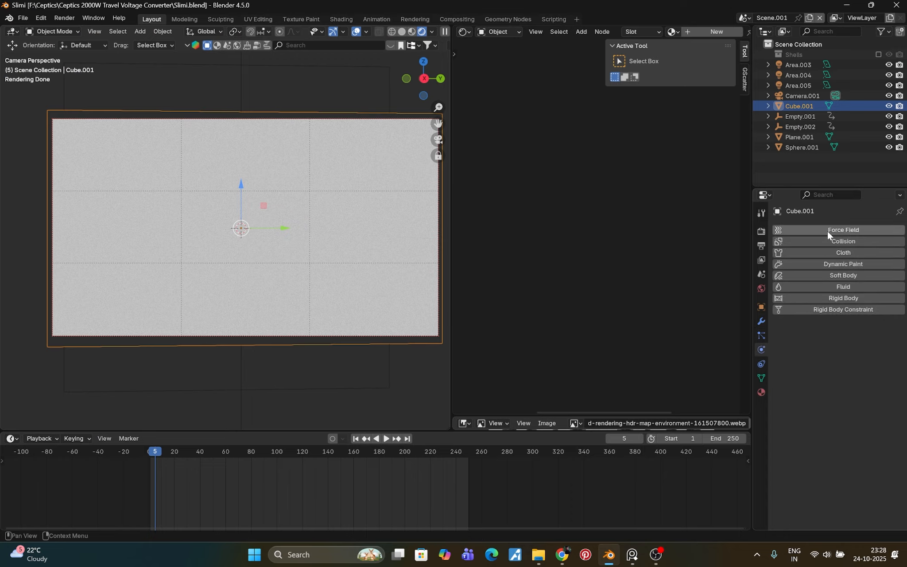
left_click(762, 335)
left_click(899, 230)
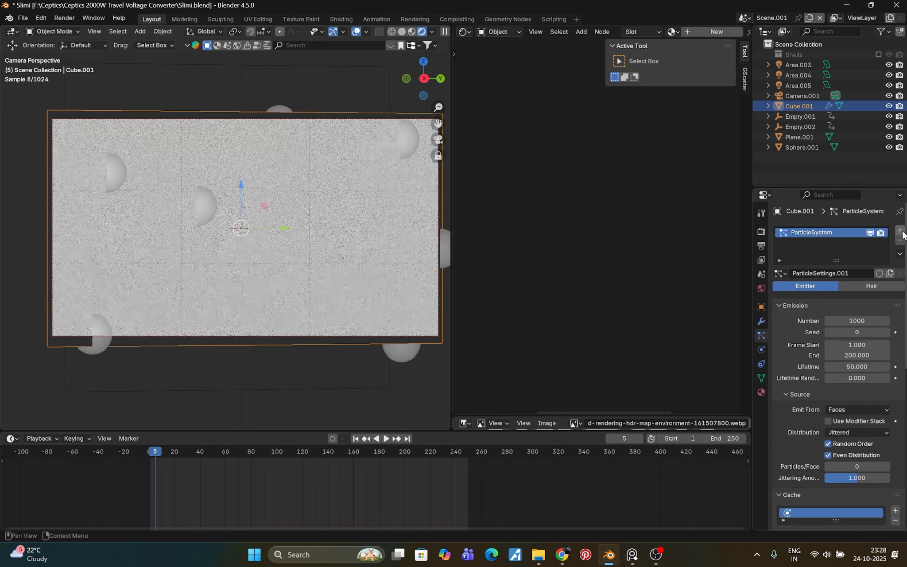
scroll(792, 332, "down", 3)
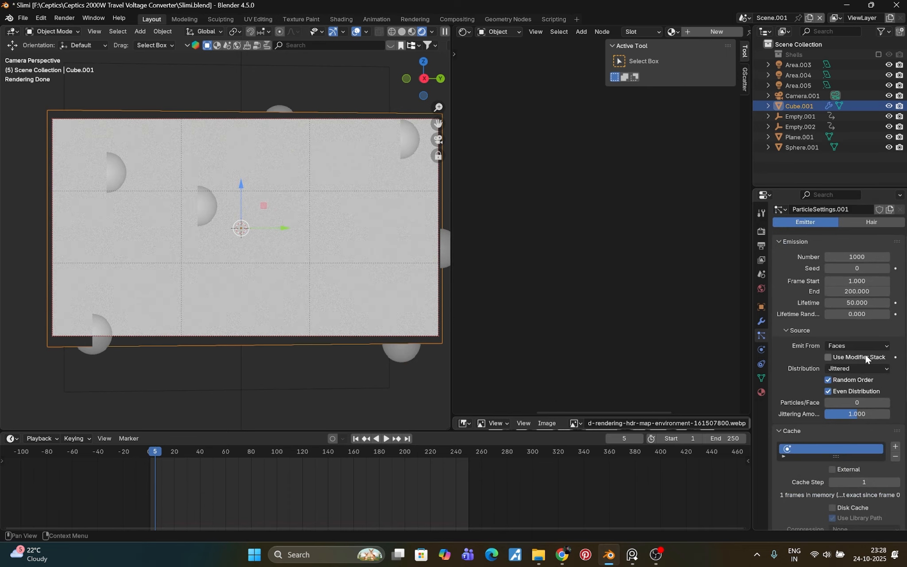
left_click(852, 341)
left_click(845, 347)
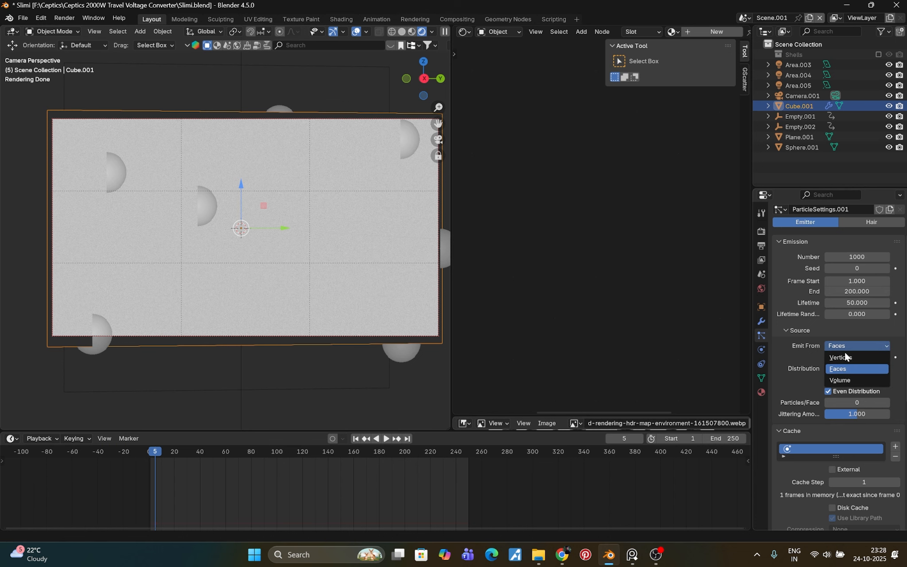
left_click(842, 380)
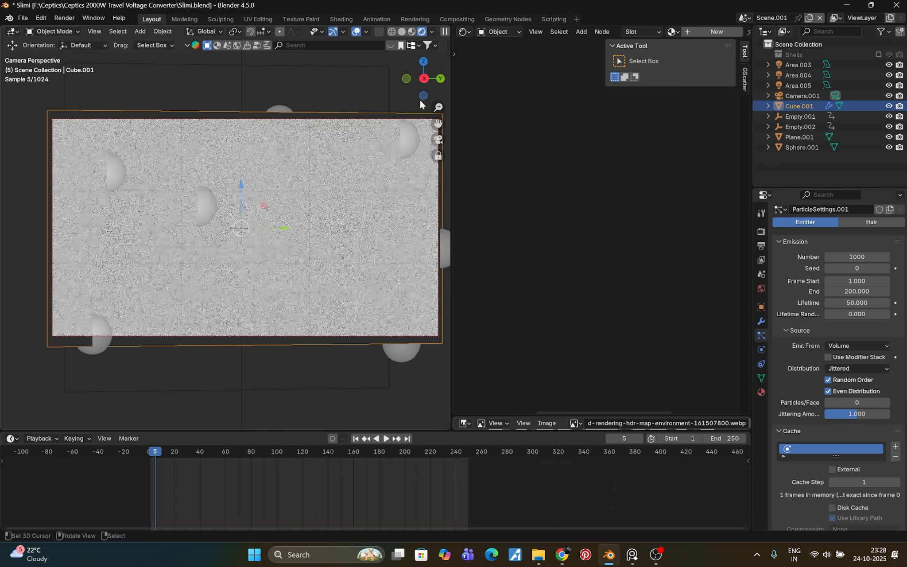
Step: Switch the viewport to solid shading and set the particle emission's end frame to 1 and lifetime to 250
left_click(403, 32)
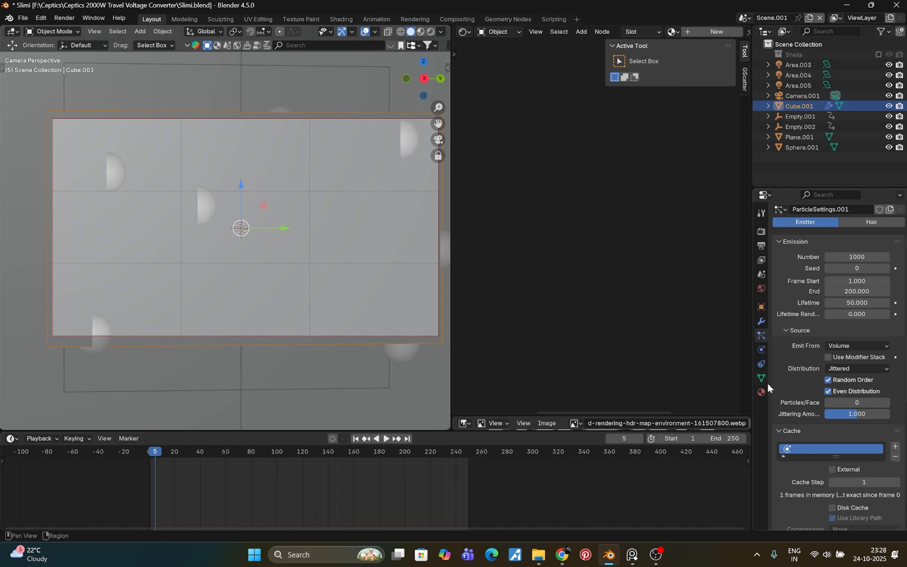
scroll(779, 384, "down", 5)
scroll(779, 384, "down", 1)
scroll(782, 378, "down", 3)
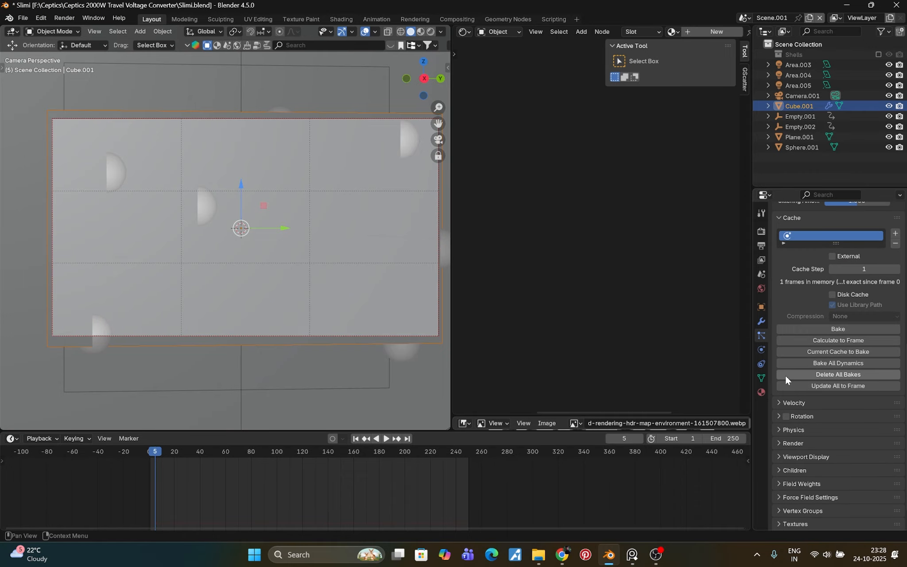
scroll(785, 375, "up", 3)
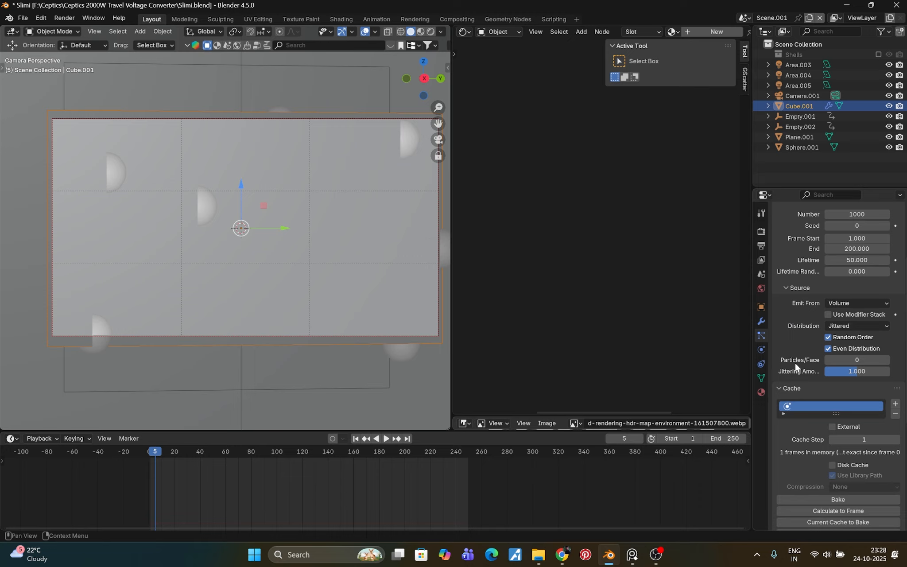
left_click(850, 249)
type("1")
key("Return")
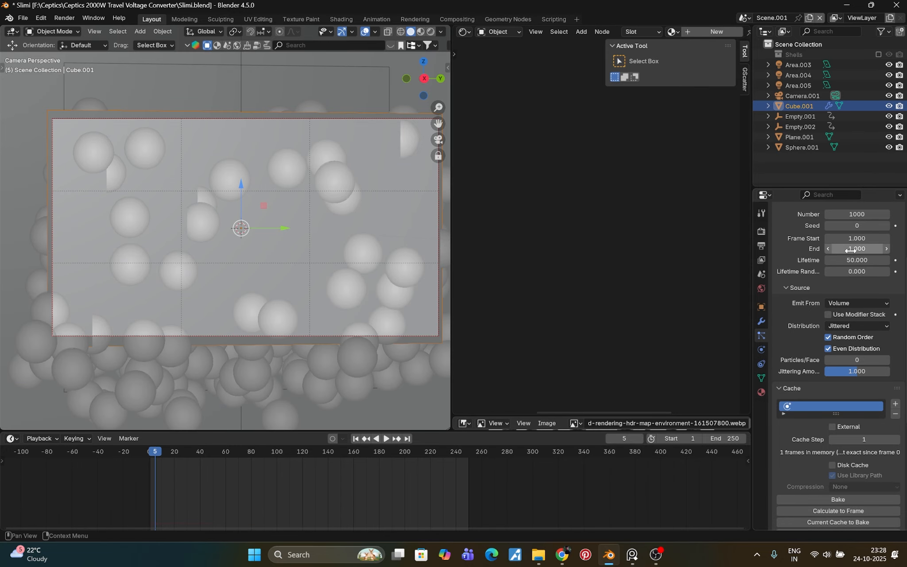
left_click(861, 263)
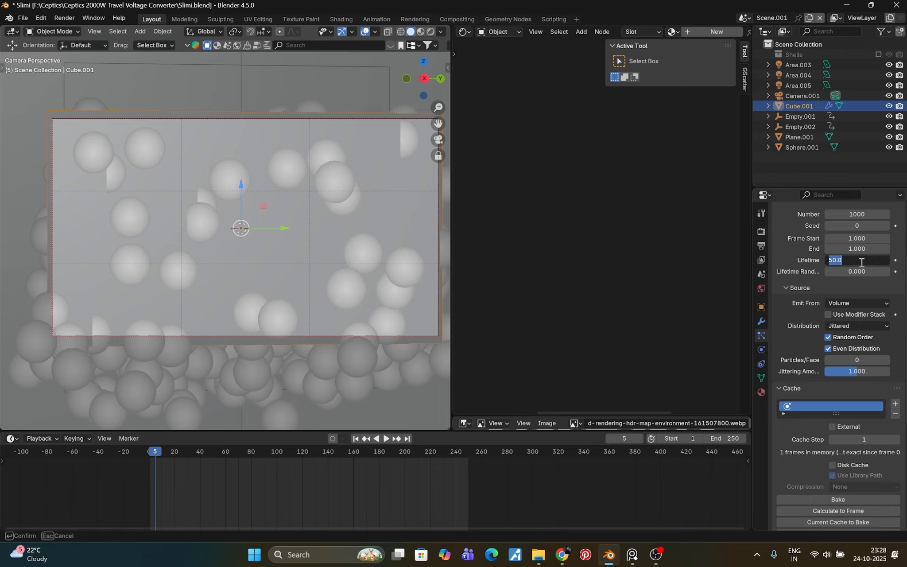
type("250")
key("Return")
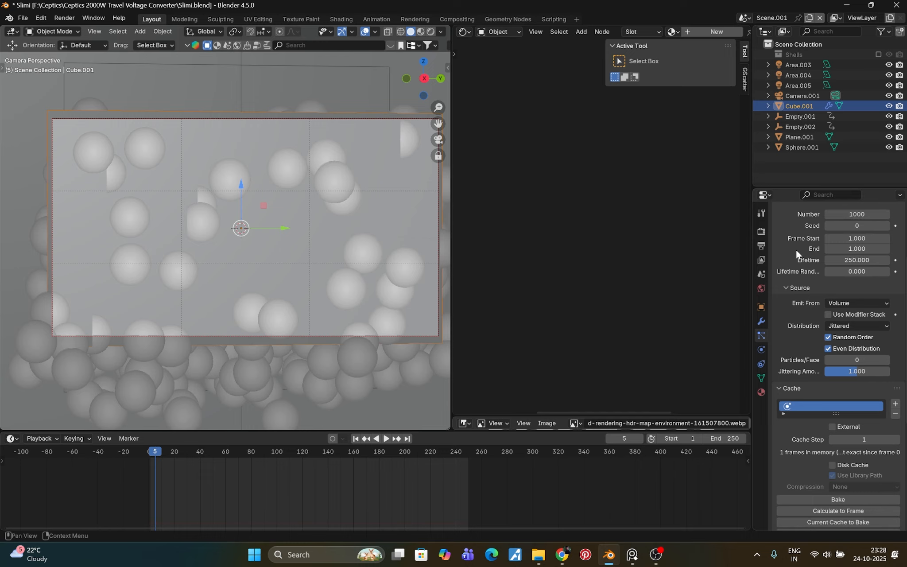
Step: Set the particles' normal velocity to 0.13 m/s
scroll(795, 248, "down", 3)
scroll(803, 447, "down", 5)
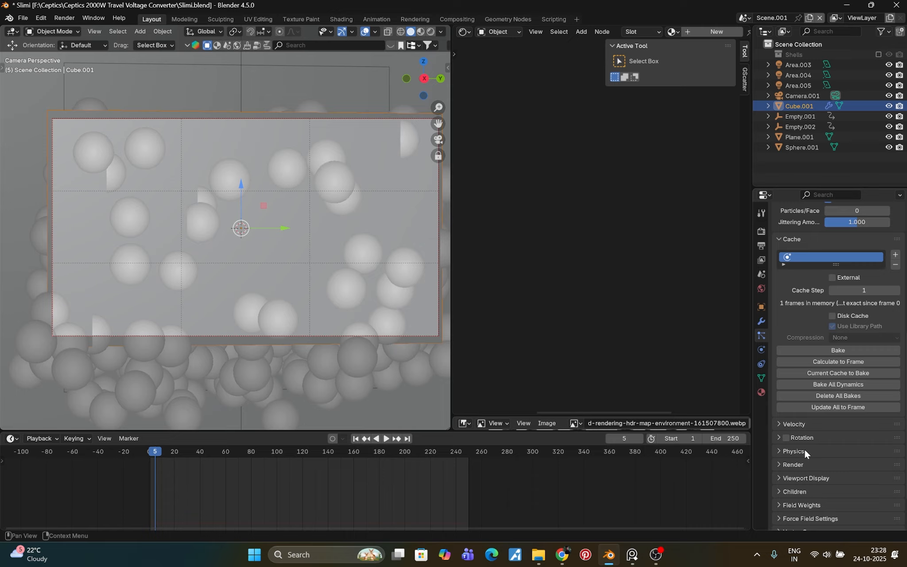
left_click(780, 425)
left_click_drag(848, 439, 835, 439)
Step: Render the particles as instances of the sell collection, with scale 0.740 and scale randomness 0.785
scroll(793, 477, "down", 2)
scroll(793, 477, "down", 5)
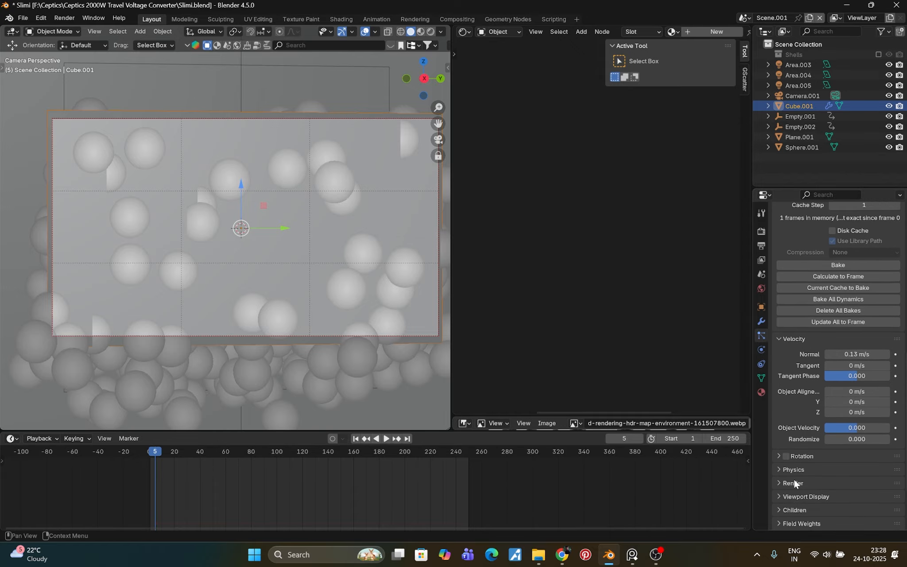
left_click(779, 419)
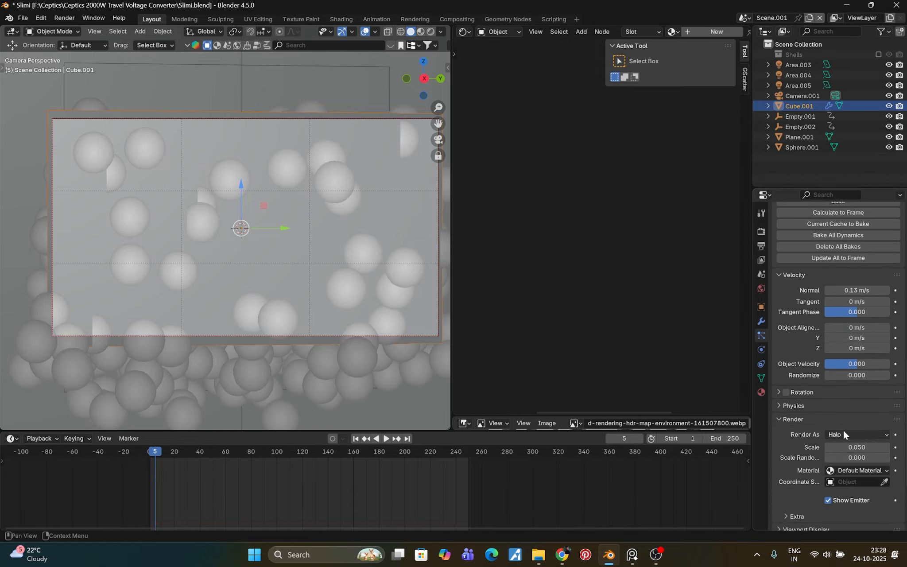
left_click(842, 428)
left_click(848, 505)
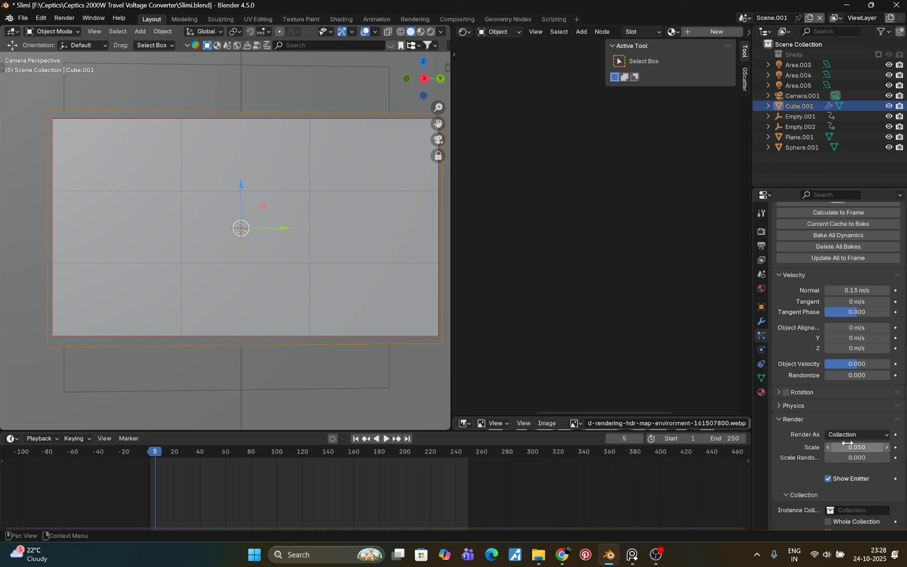
left_click(852, 510)
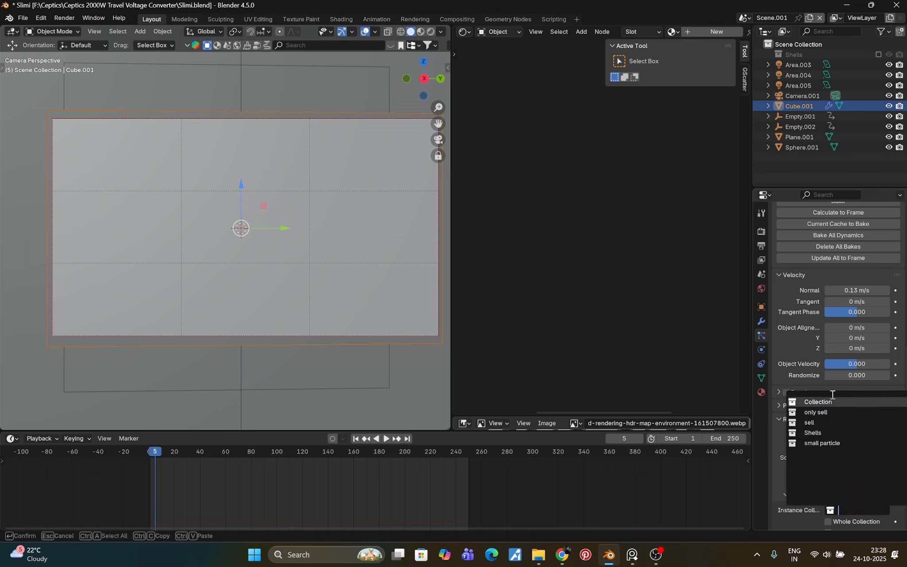
left_click(823, 419)
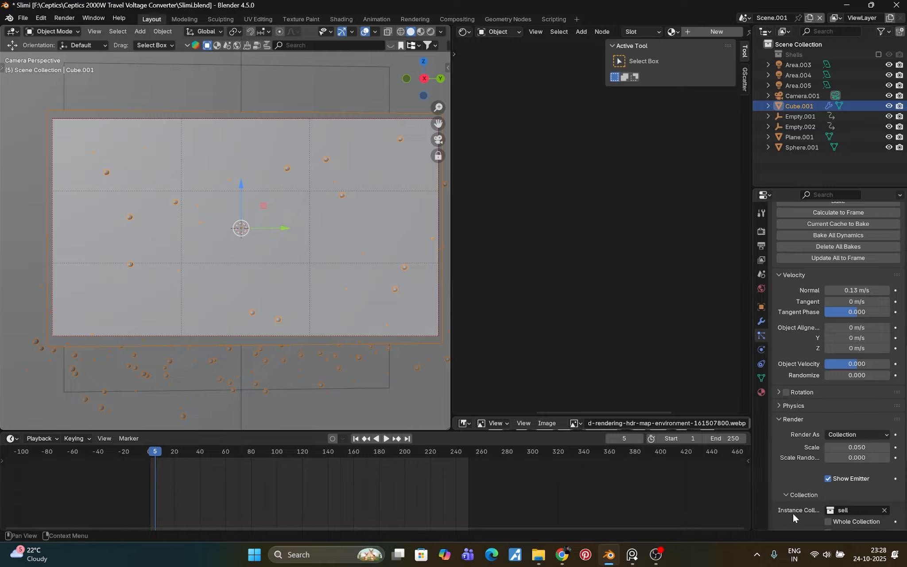
scroll(797, 470, "down", 3)
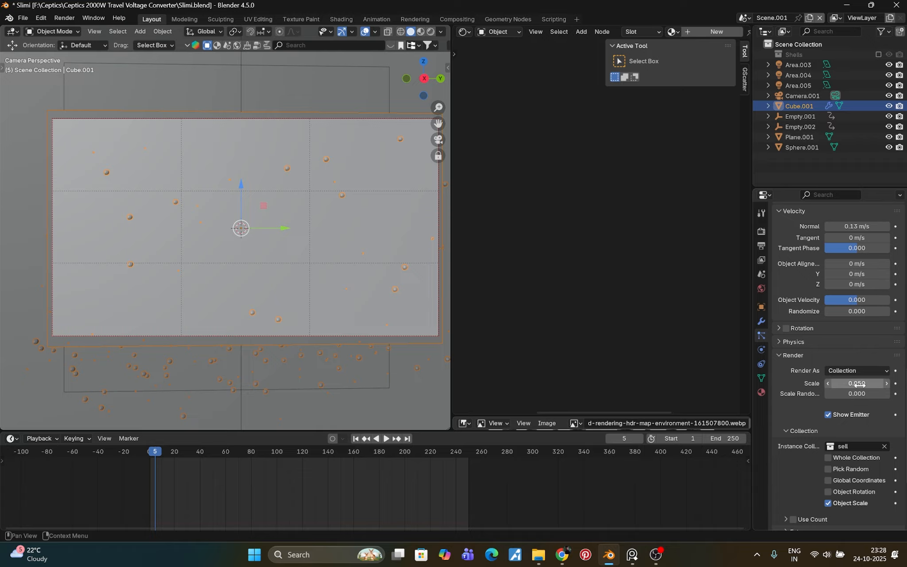
left_click_drag(855, 383, 881, 384)
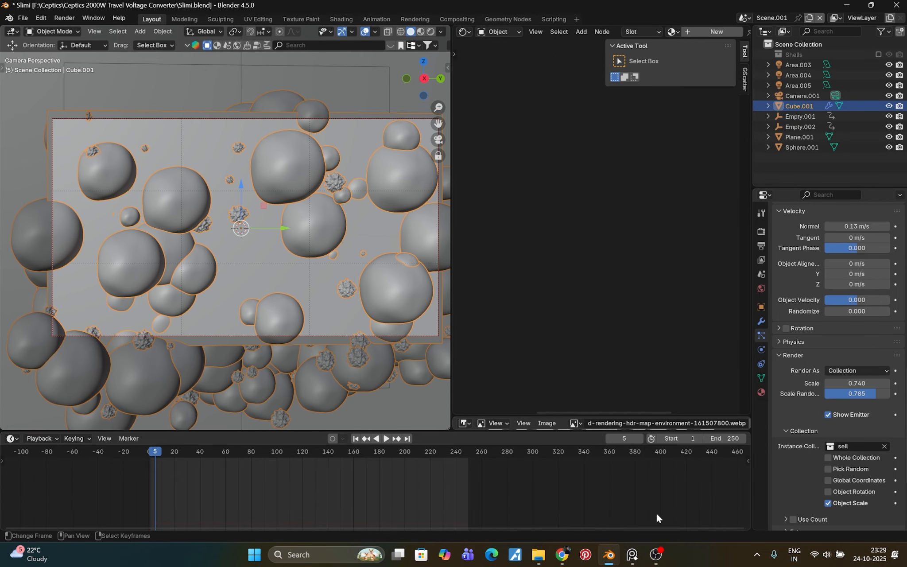
Step: Play back the particle animation from frame 0 and return to frame 0
left_click(133, 456)
left_click(383, 437)
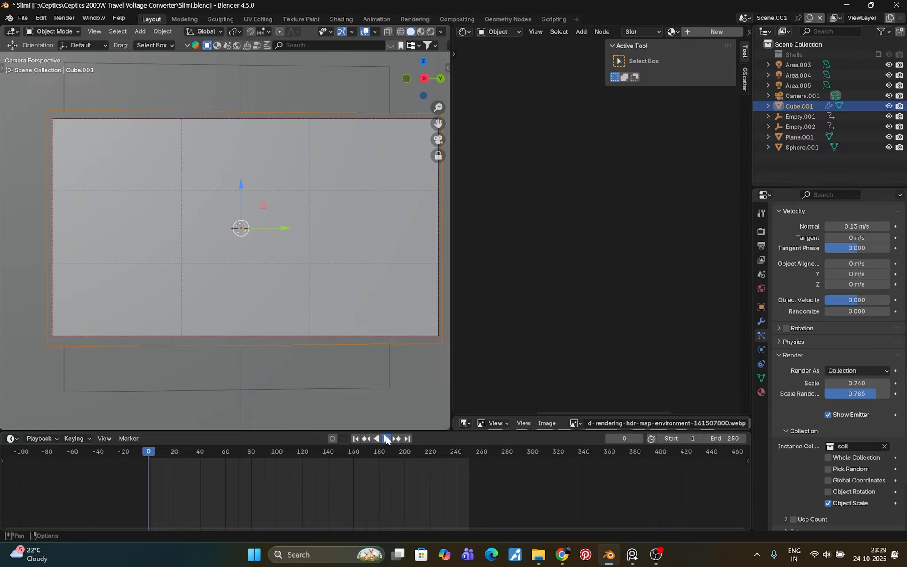
left_click(384, 433)
left_click(143, 454)
Step: Set the gravity field weight of the particle system to 0
scroll(803, 471, "down", 5)
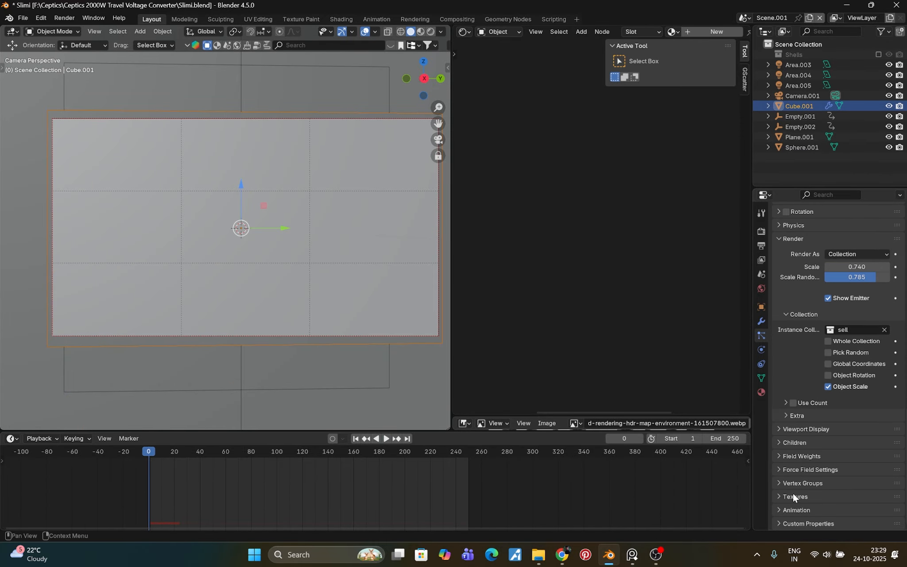
left_click(782, 470)
left_click(782, 469)
left_click(781, 455)
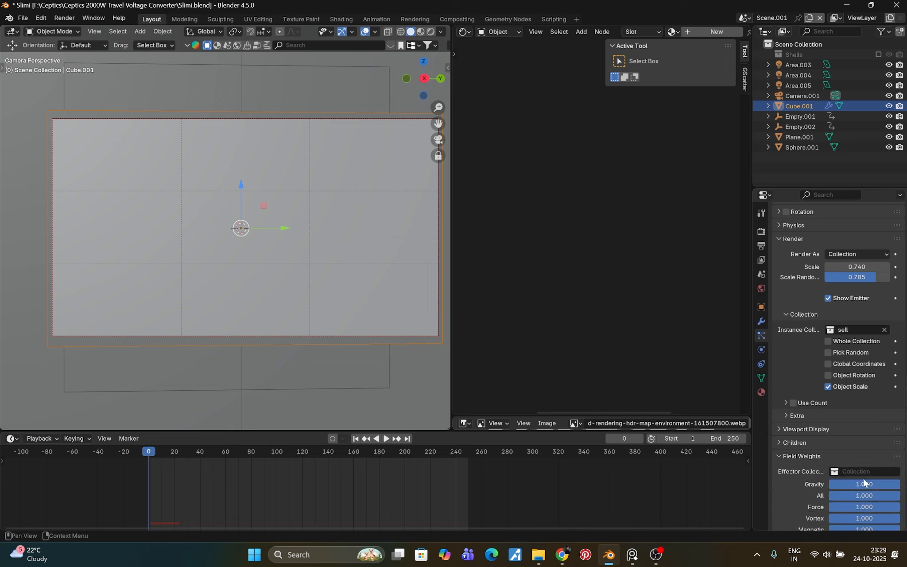
key("BackSpace")
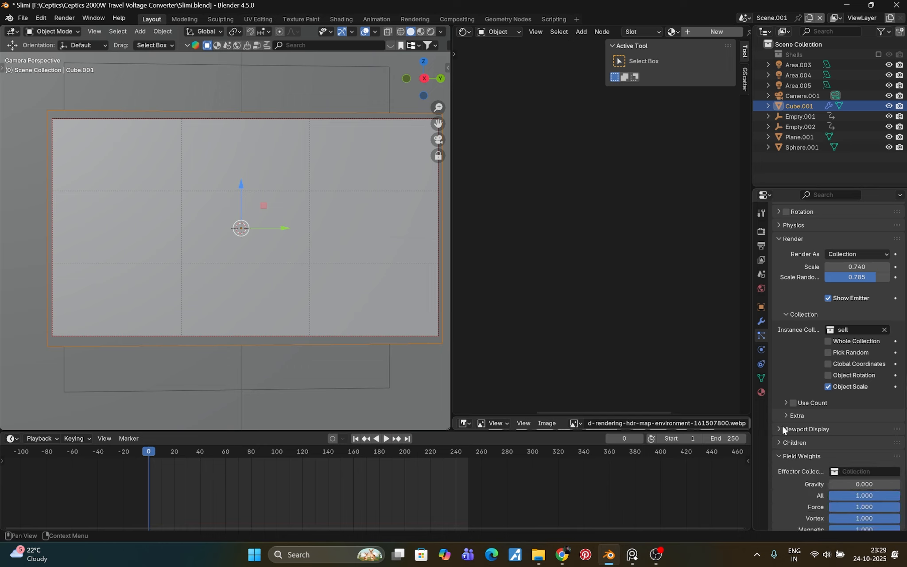
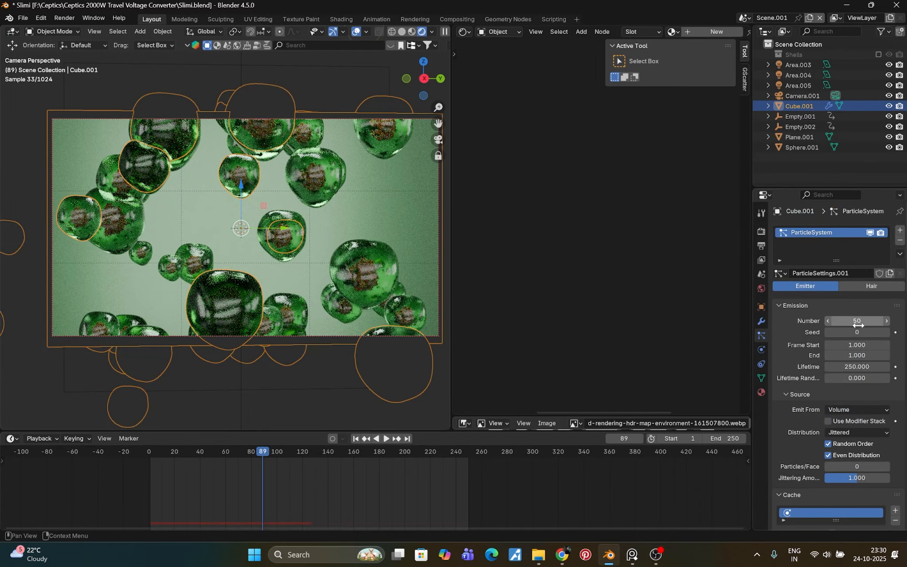
Step: Set the number of particles to 60 and the emission seed to 1
type("60")
key("Return")
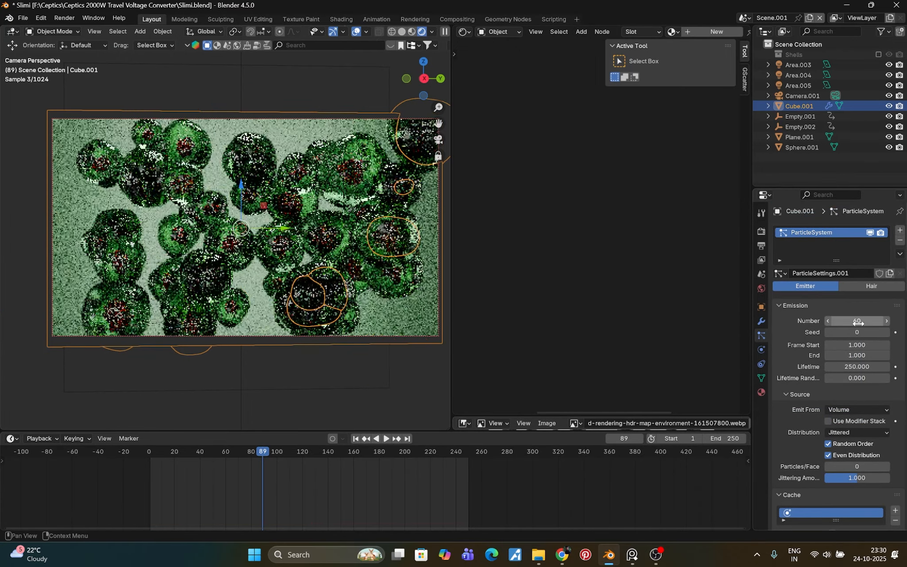
left_click(886, 332)
Step: Play back the particle animation from the start and go to frame 88
left_click_drag(263, 456, 146, 454)
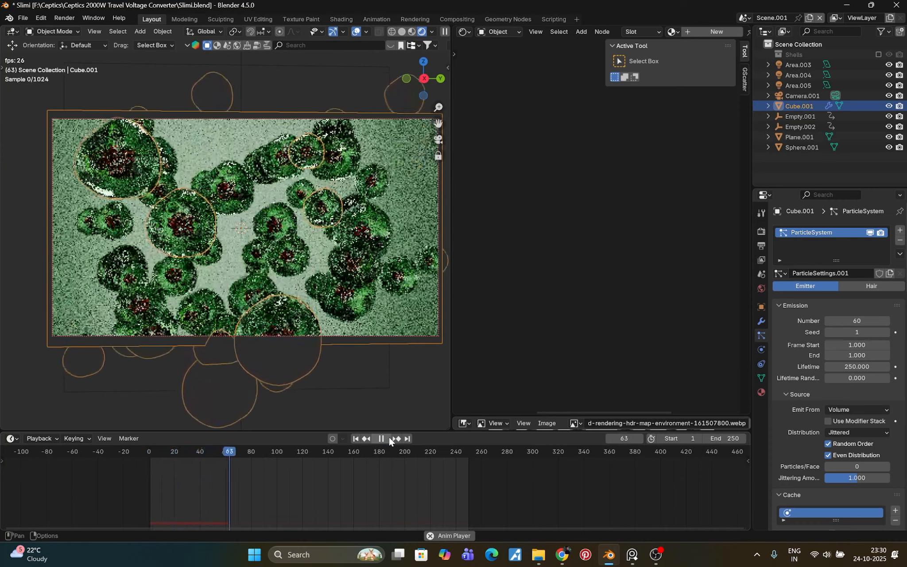
left_click(389, 439)
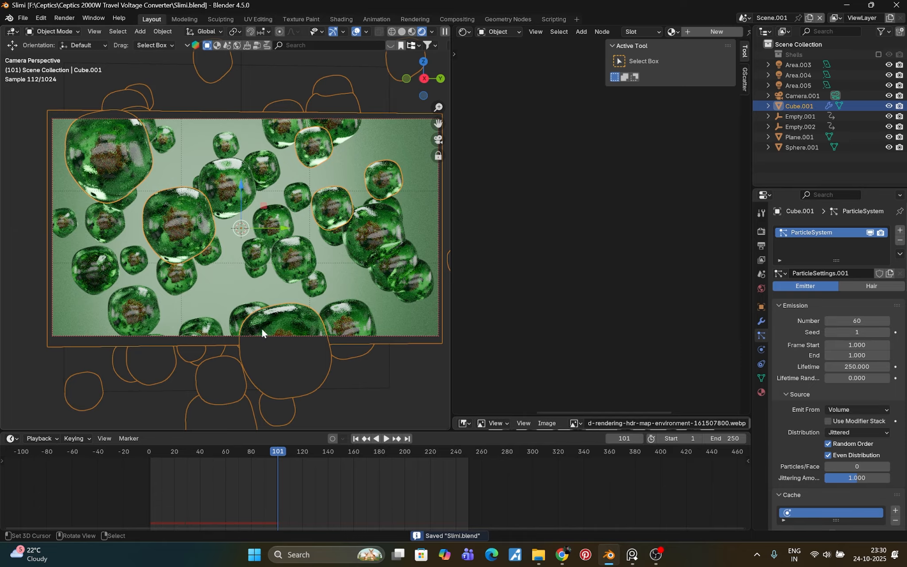
left_click_drag(279, 453, 261, 473)
Step: Turn off the Camera to View lock, orbit out of the camera view, and select the Sphere.001 environment sphere
key("n")
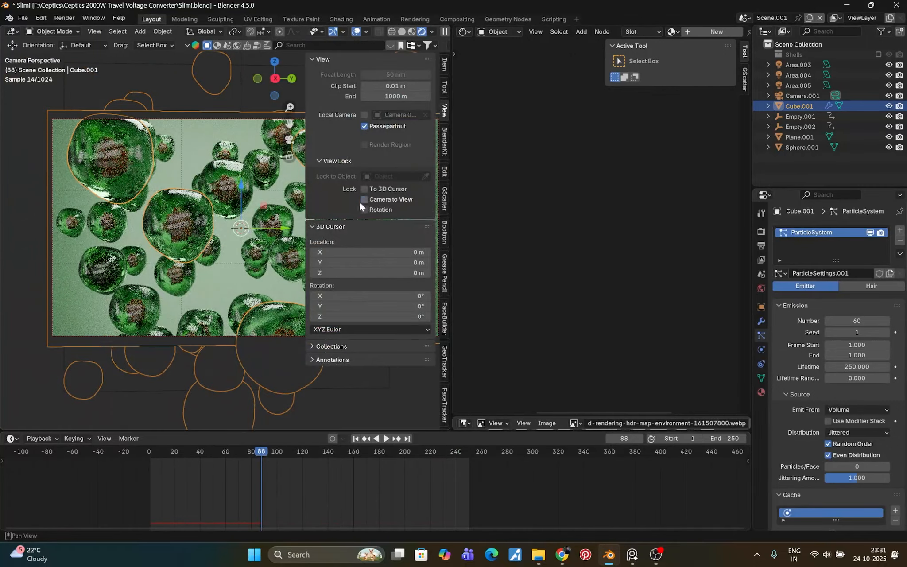
key("n")
middle_click_drag(219, 212, 319, 263)
scroll(378, 235, "down", 5)
left_click(360, 244)
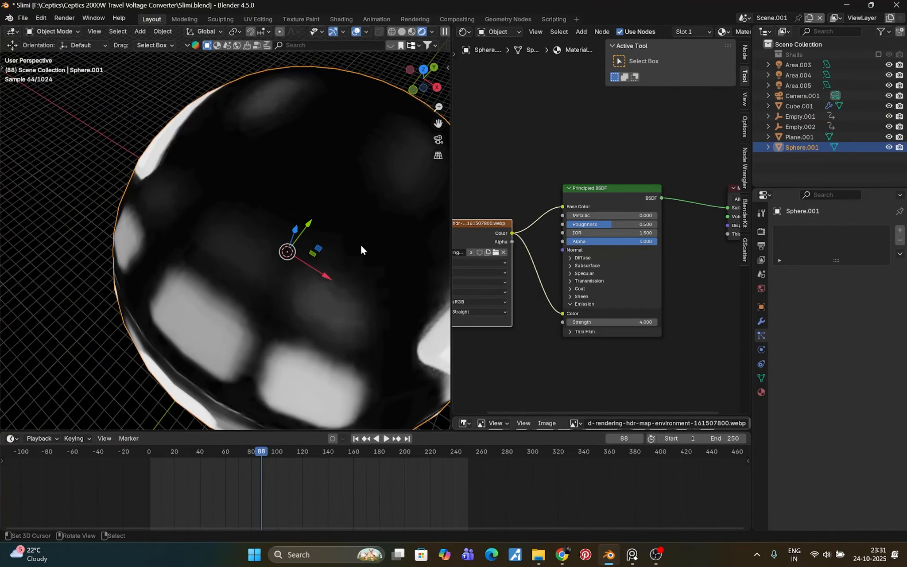
Step: Return to the camera view and set the emission strength of the environment sphere's material to 14.6
key("KP_0")
scroll(324, 230, "up", 2)
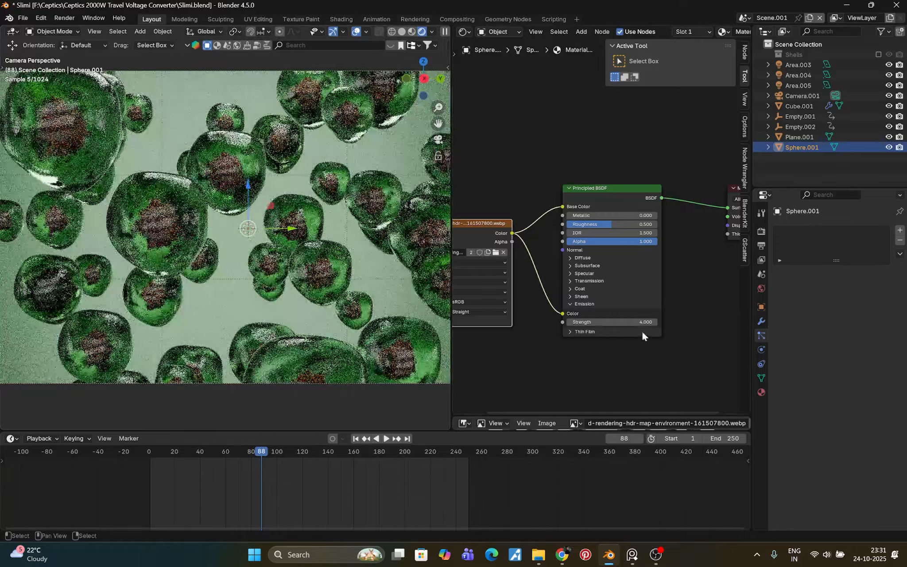
left_click_drag(611, 322, 638, 322)
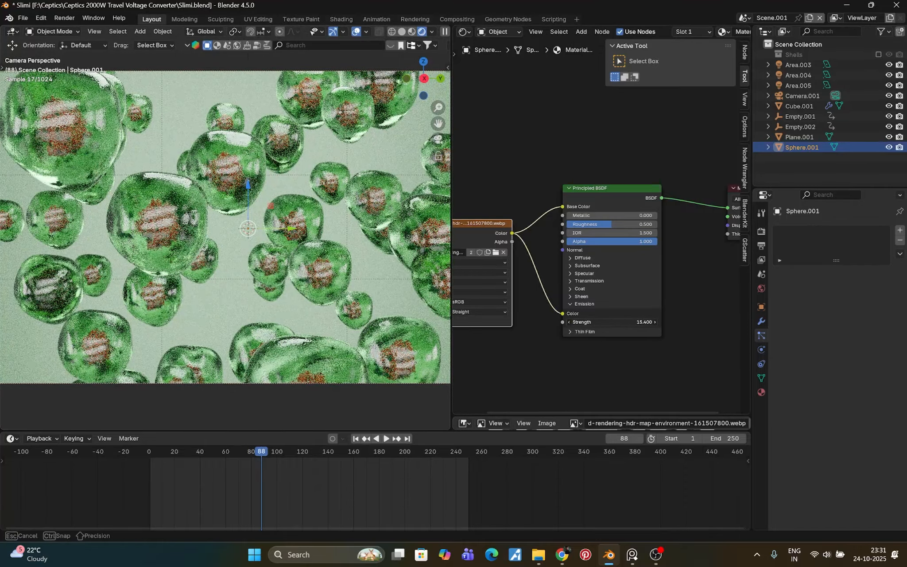
left_click_drag(637, 322, 628, 322)
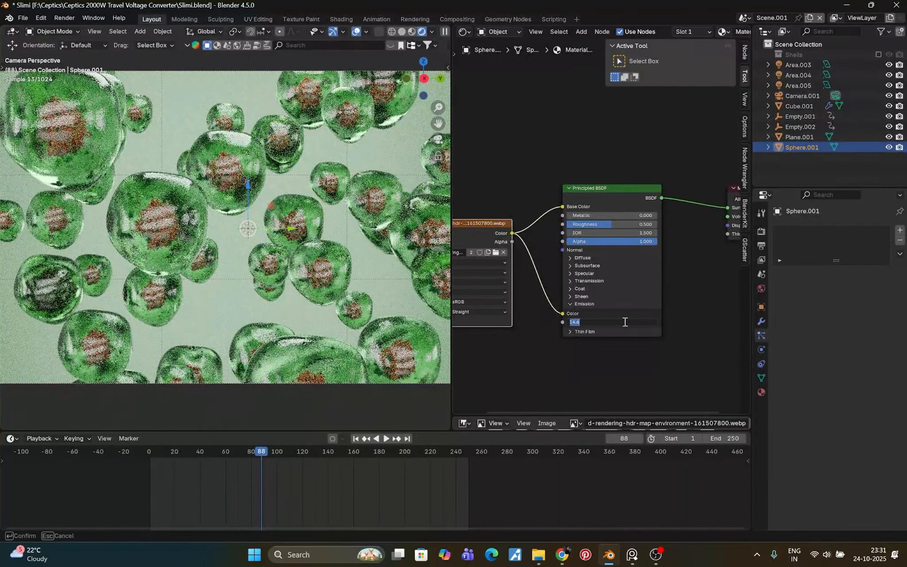
key("Return")
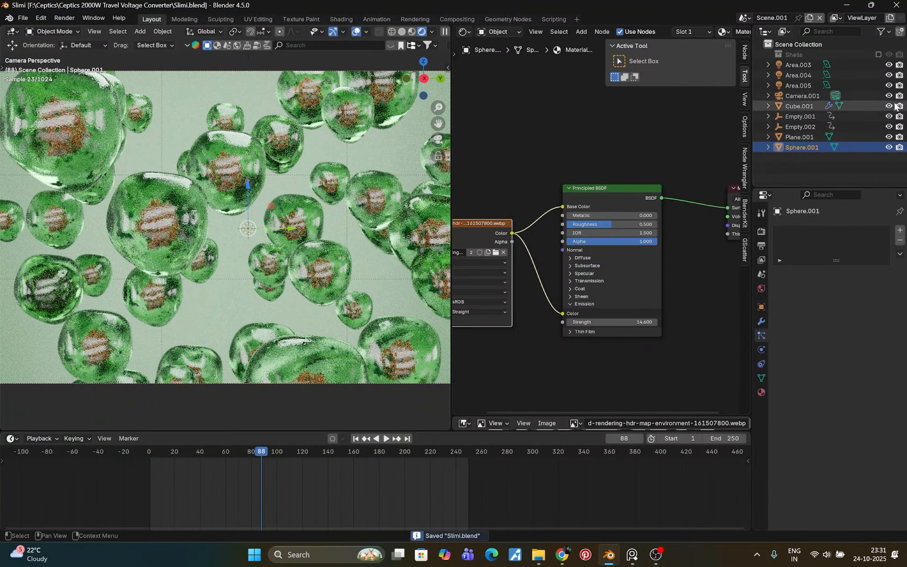
Step: Include the Shells collection in the view layer again and play the animation through to frame 202
left_click(877, 53)
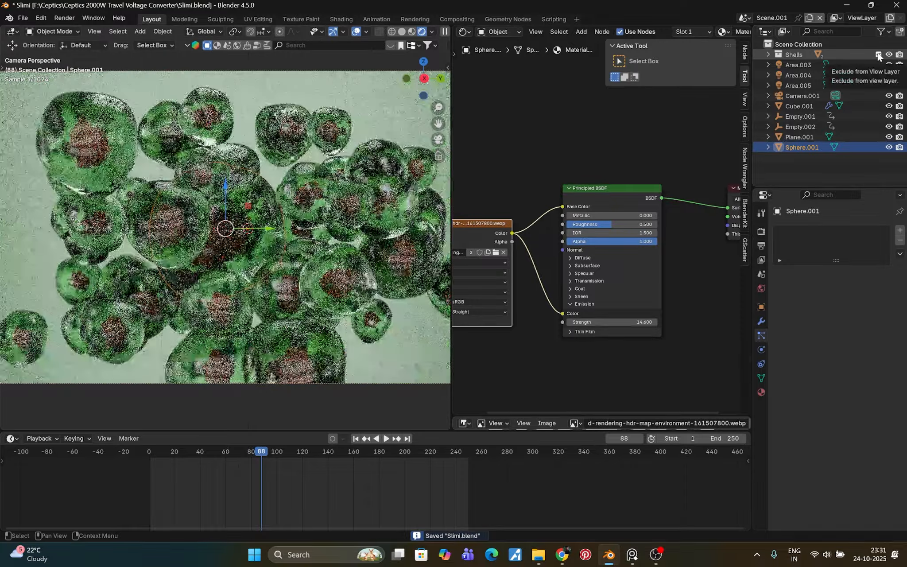
key("Escape")
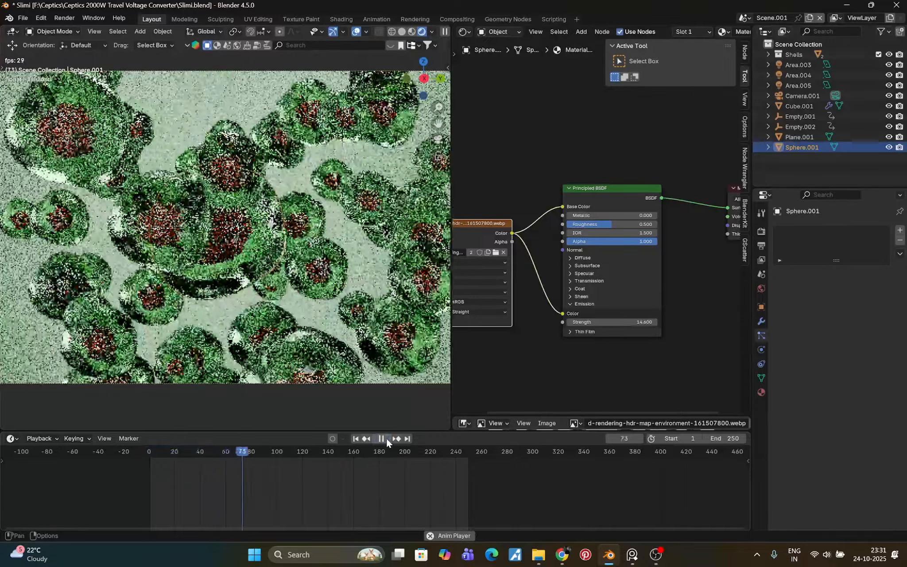
key("KP_0")
key("space")
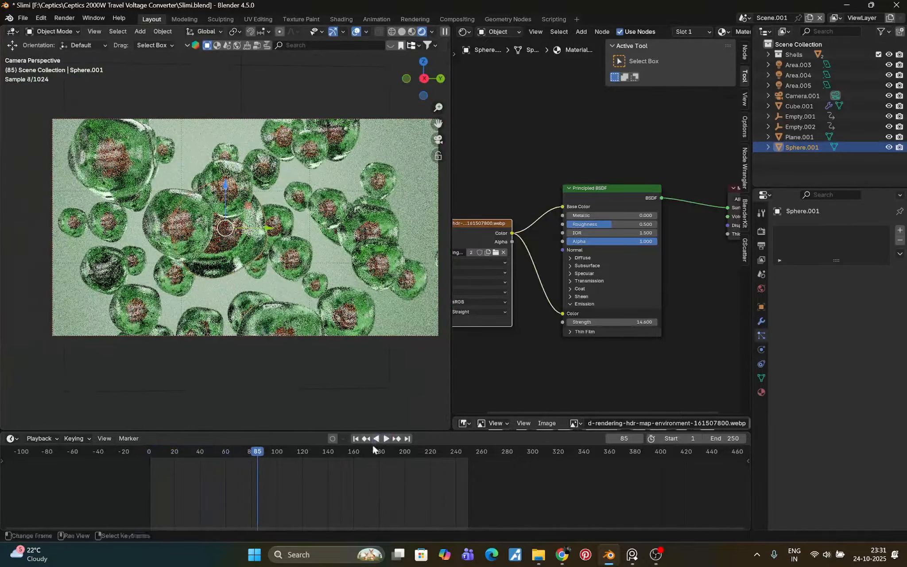
left_click(384, 439)
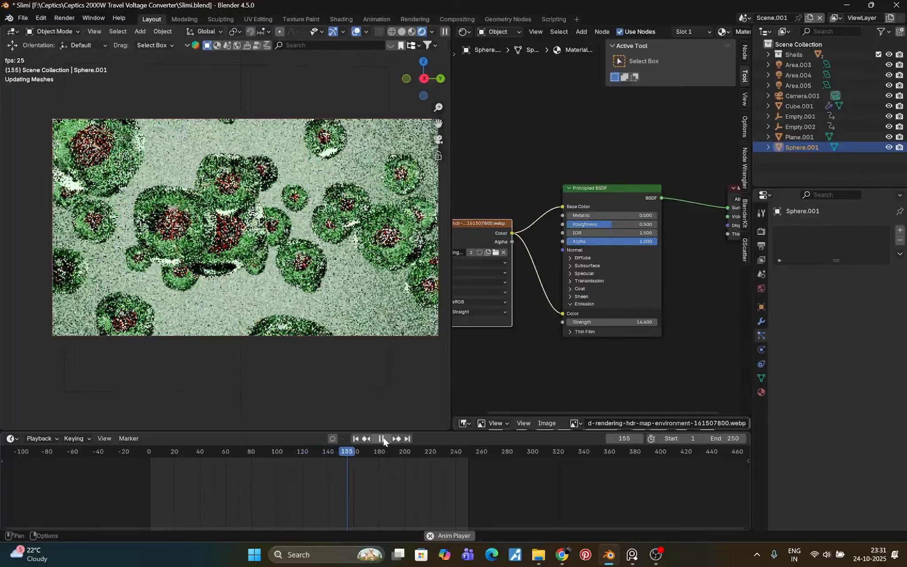
left_click(383, 440)
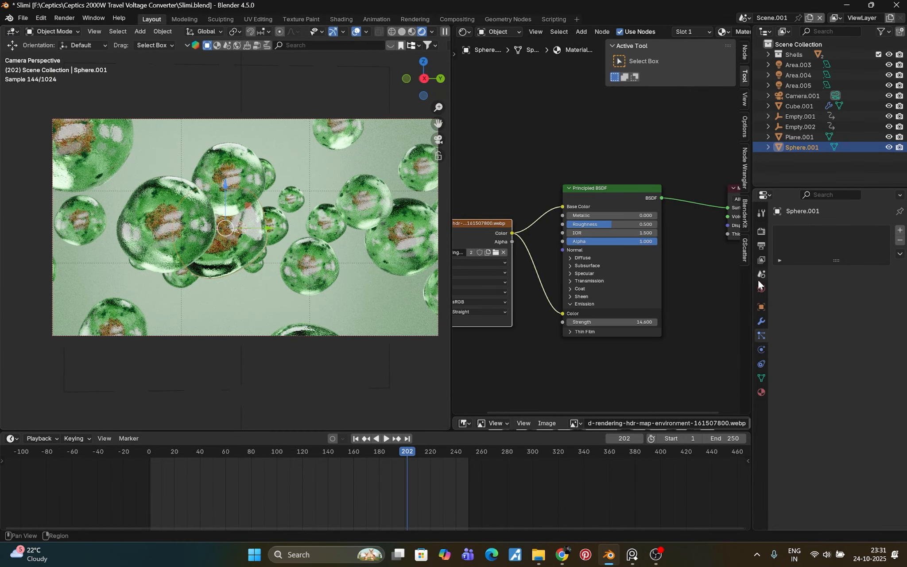
Step: Set the emission seed of Cube.001's particle system to 2 and play the animation from the start to frame 98
left_click(357, 218)
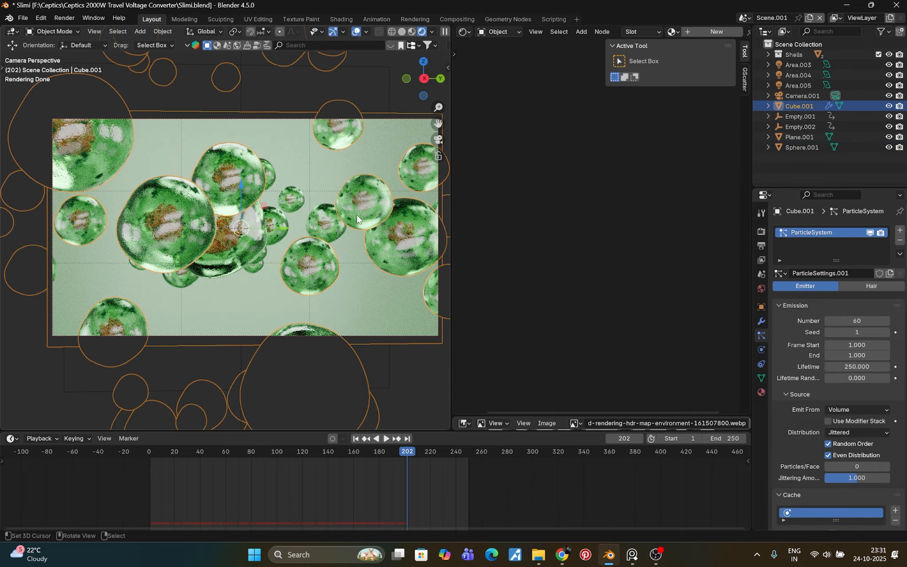
left_click(884, 332)
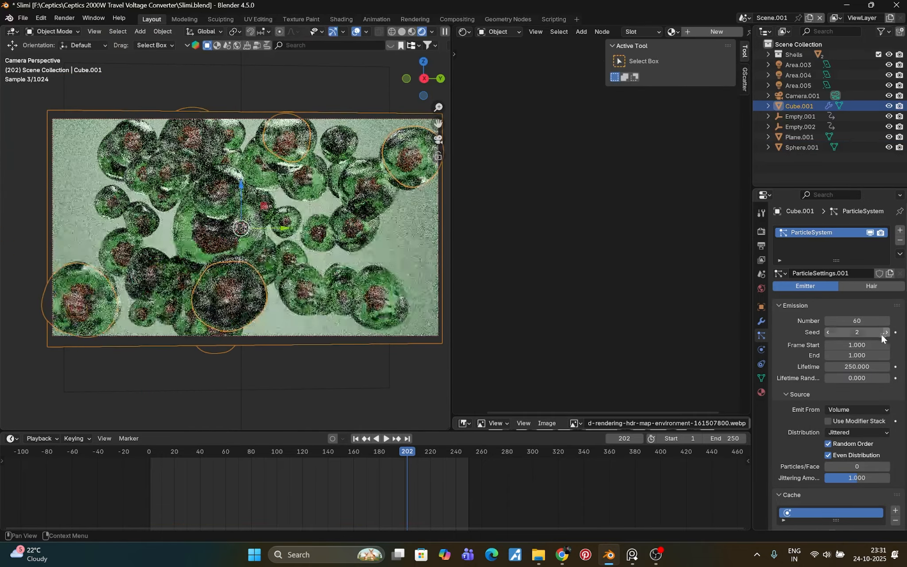
left_click(148, 451)
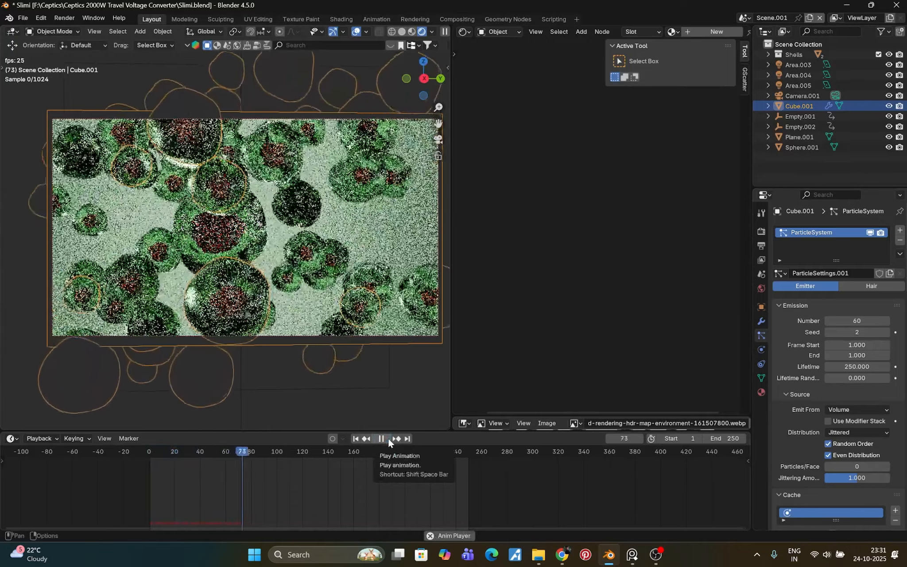
left_click(387, 436)
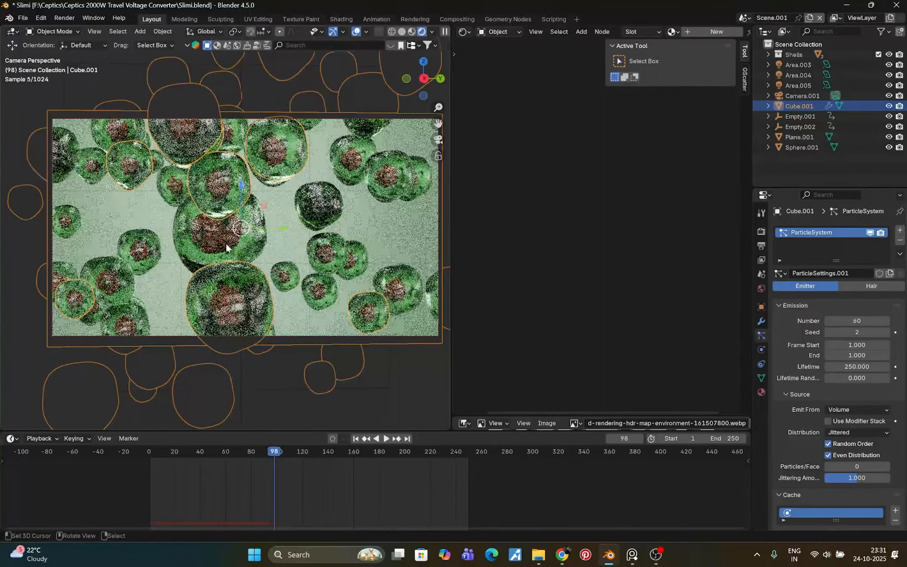
Step: Enable Depth of Field on Camera.001 and set its focus object to Cube.001
left_click(322, 120)
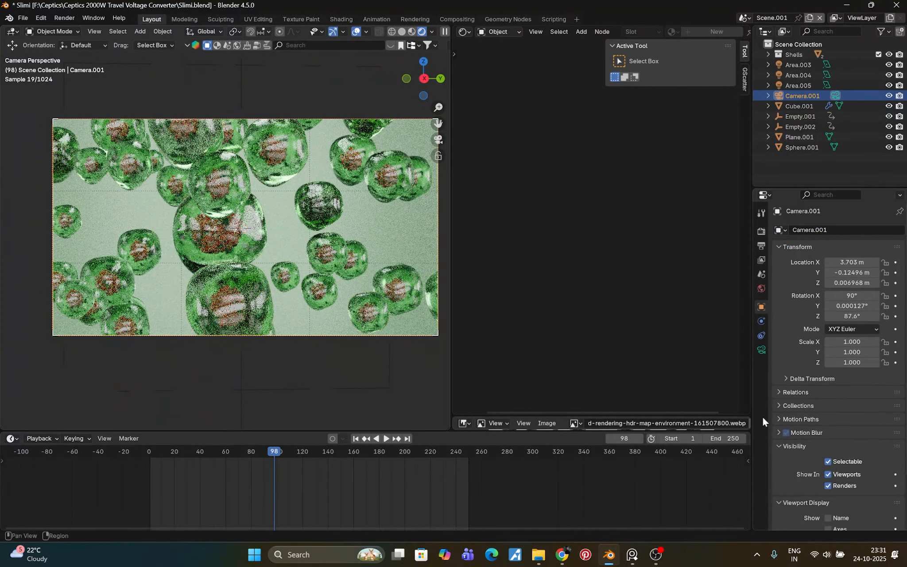
left_click(760, 350)
scroll(789, 472, "down", 10)
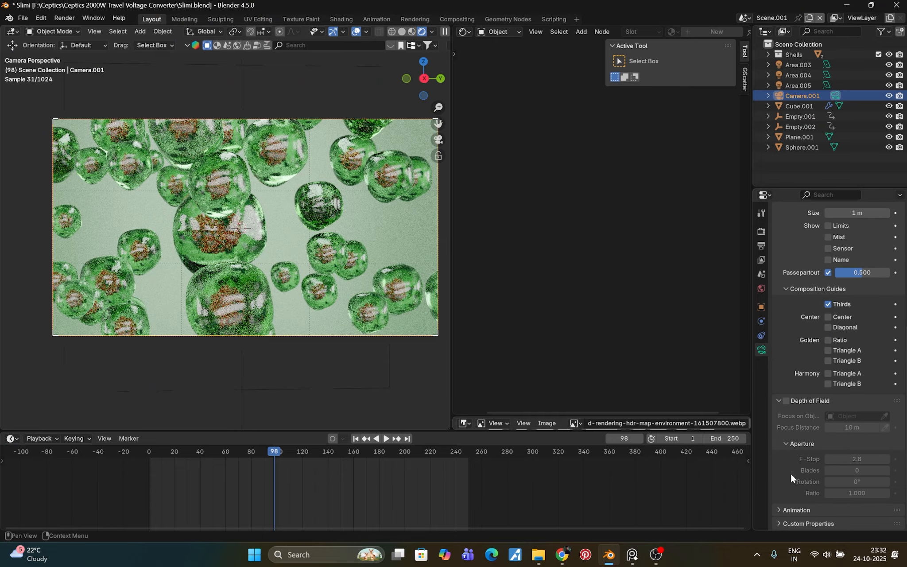
left_click(786, 401)
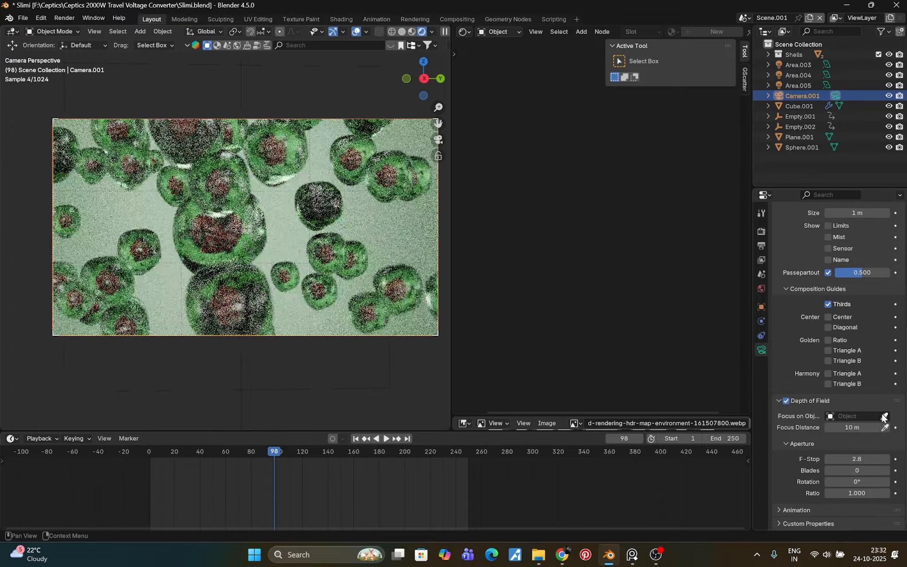
left_click(883, 416)
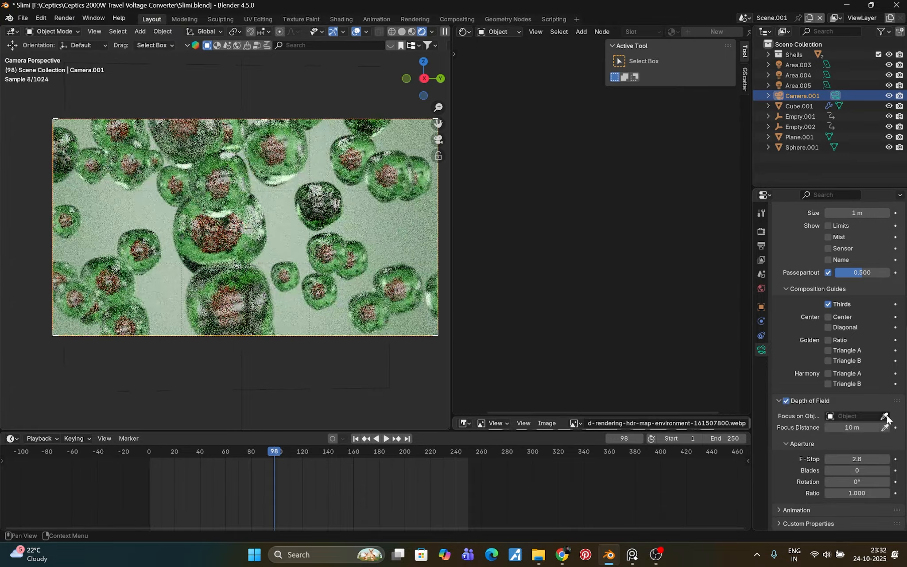
left_click(246, 239)
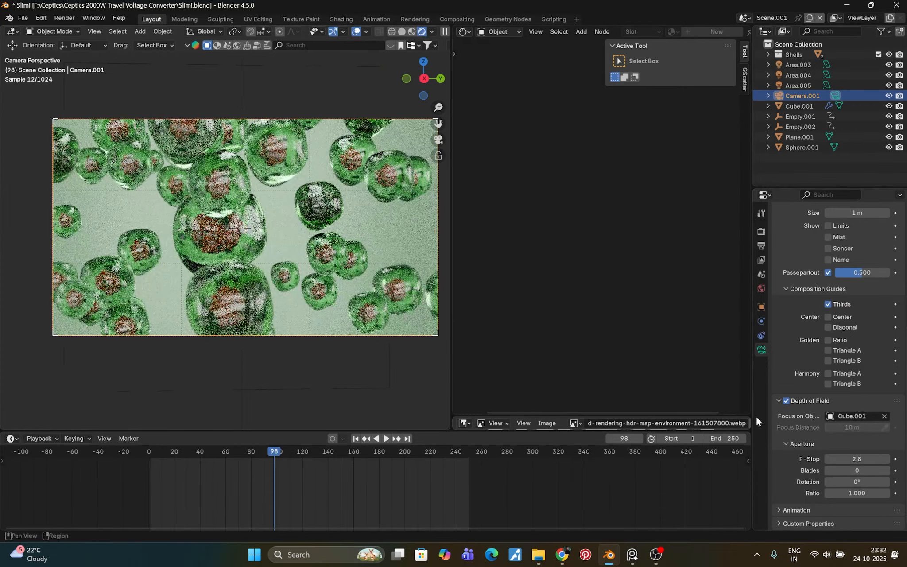
Step: Set the F-Stop of the camera's depth of field to 0.8
left_click_drag(857, 459, 824, 459)
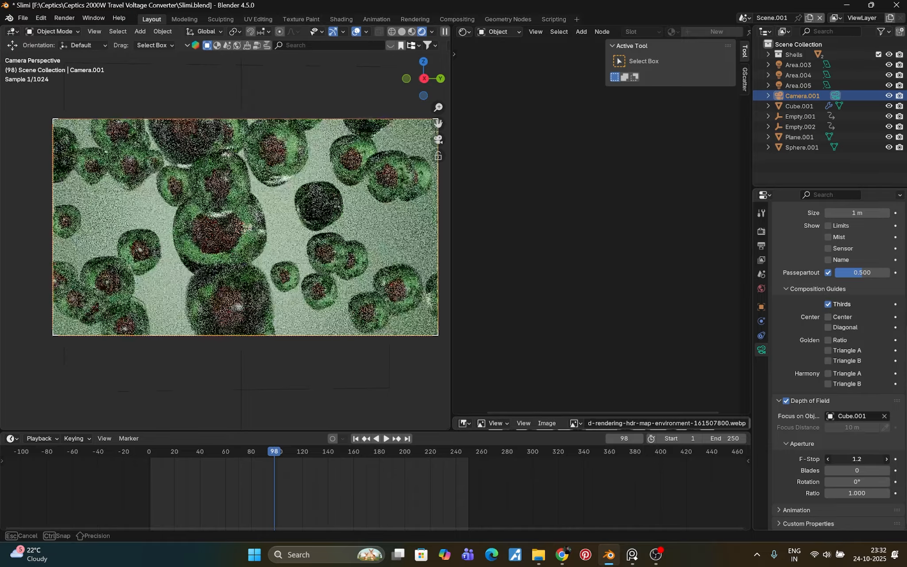
left_click(856, 459)
key("BackSpace")
type("0.8")
key("Return")
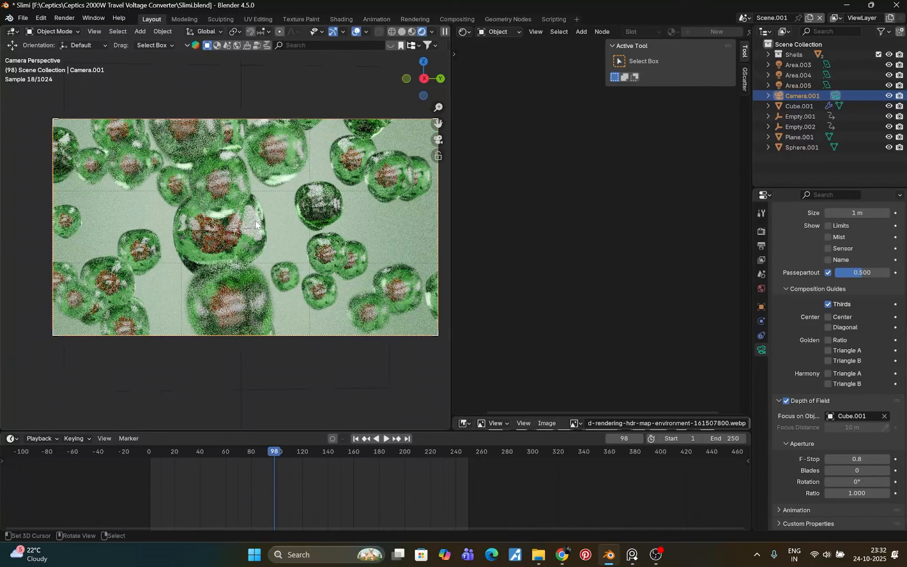
Step: Parent the green shell Roundcube.006 to the core Roundcube.004 using Object (Keep Transform), and select the shell
left_click(219, 231)
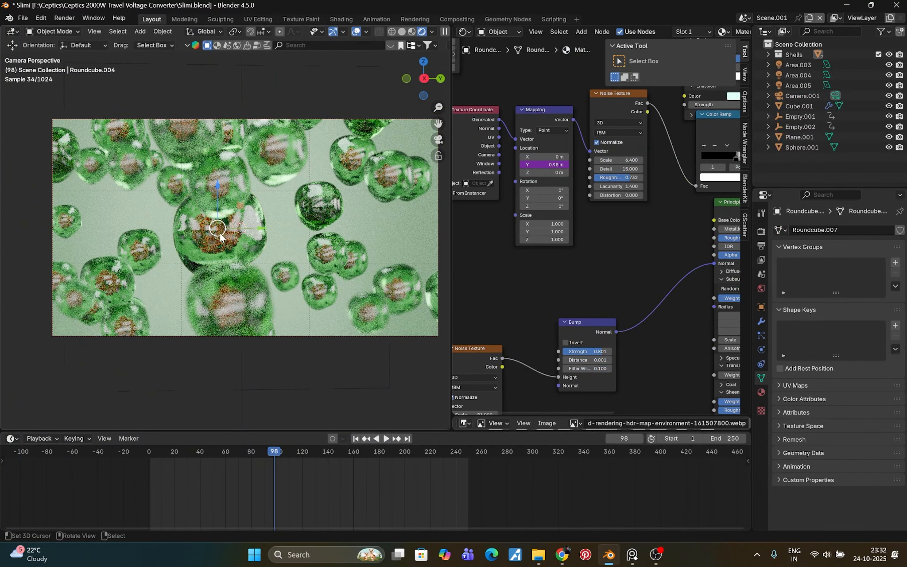
left_click(253, 246)
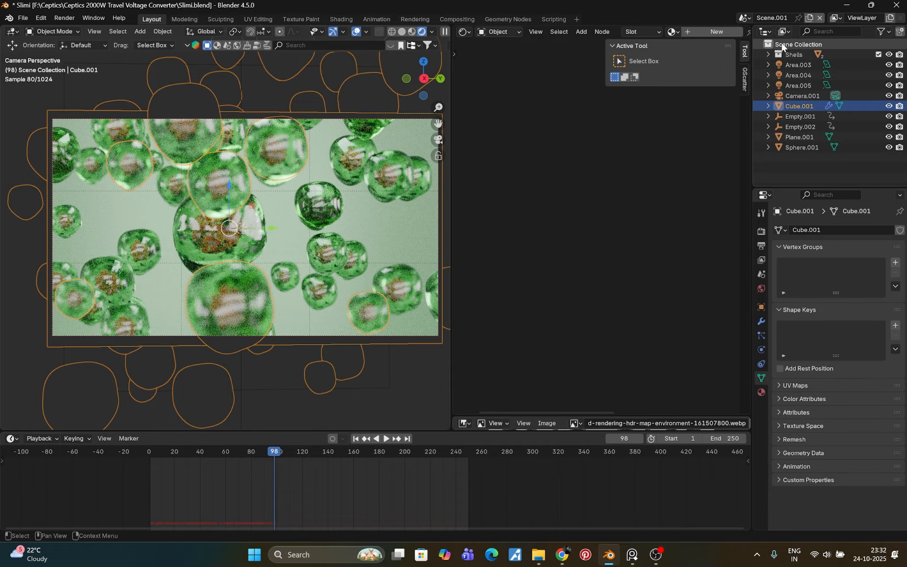
left_click(768, 53)
left_click(810, 78)
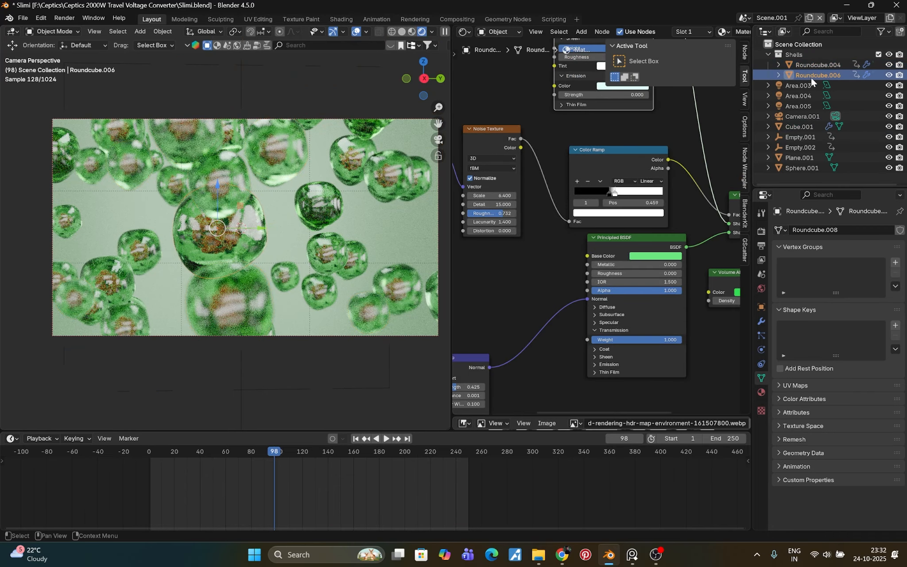
left_click(810, 64)
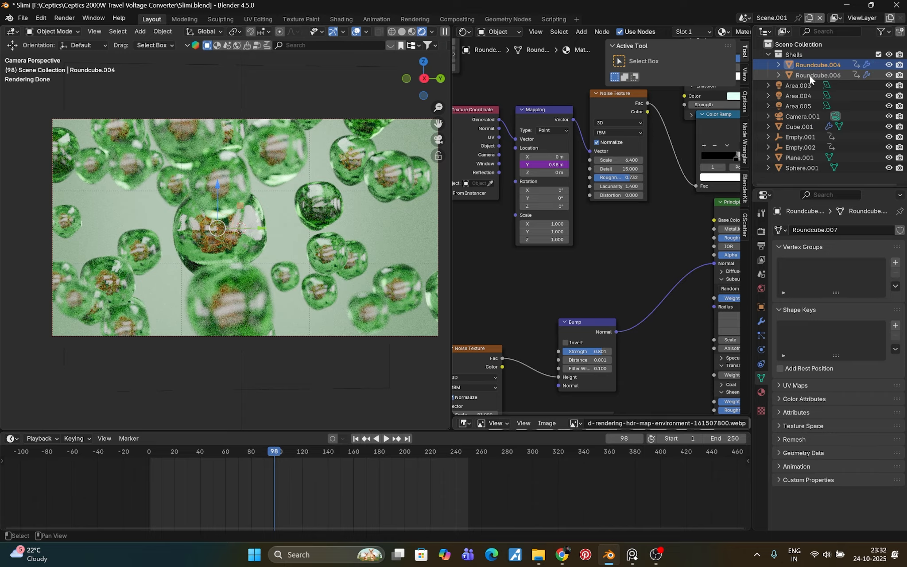
left_click(808, 75, "shift")
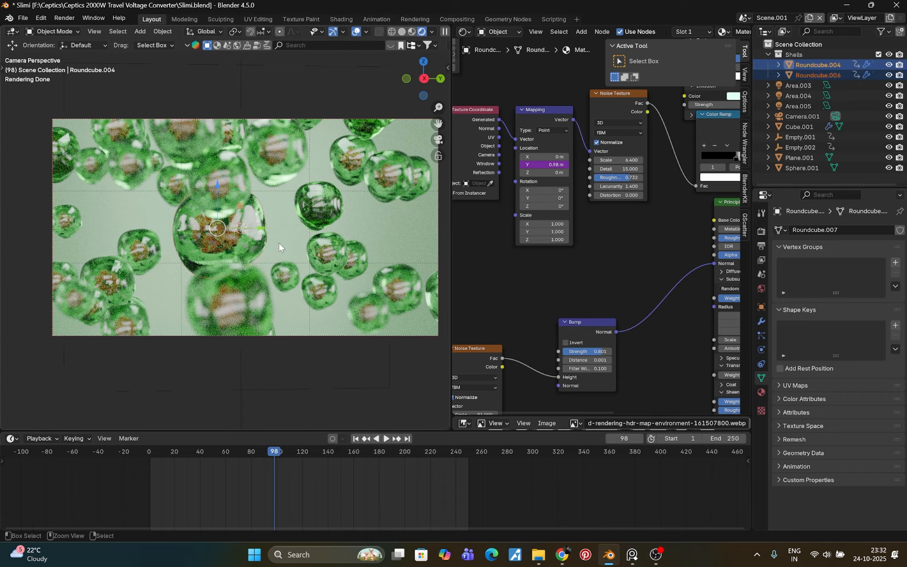
key("ctrl+p")
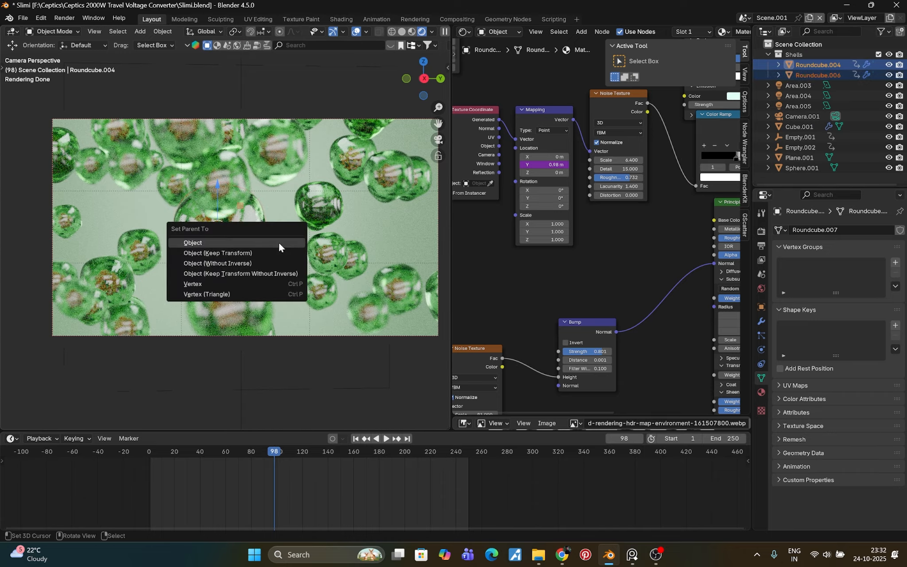
left_click(217, 253)
left_click(246, 245)
left_click(246, 244)
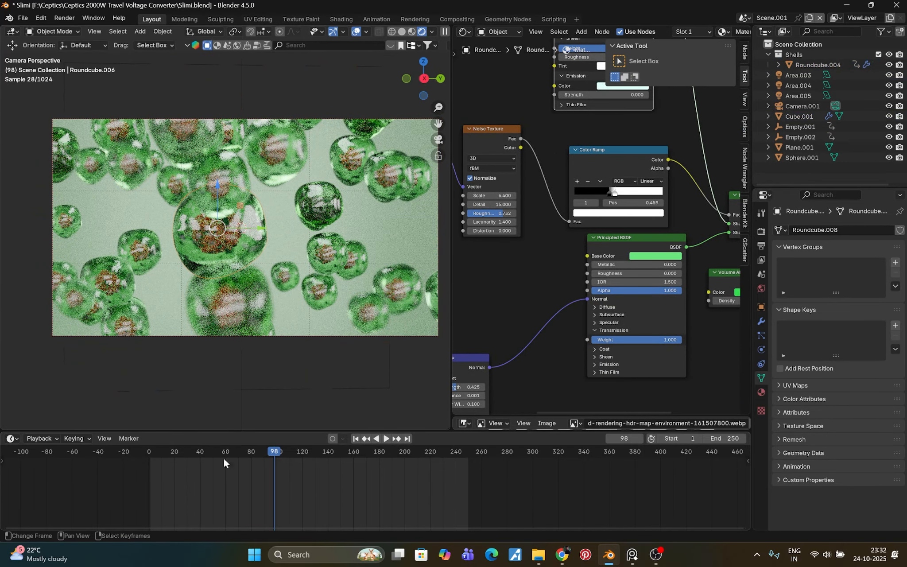
Step: Go to frame 0, try moving the green shell Roundcube.006 away from its core, and undo the move
left_click(147, 451)
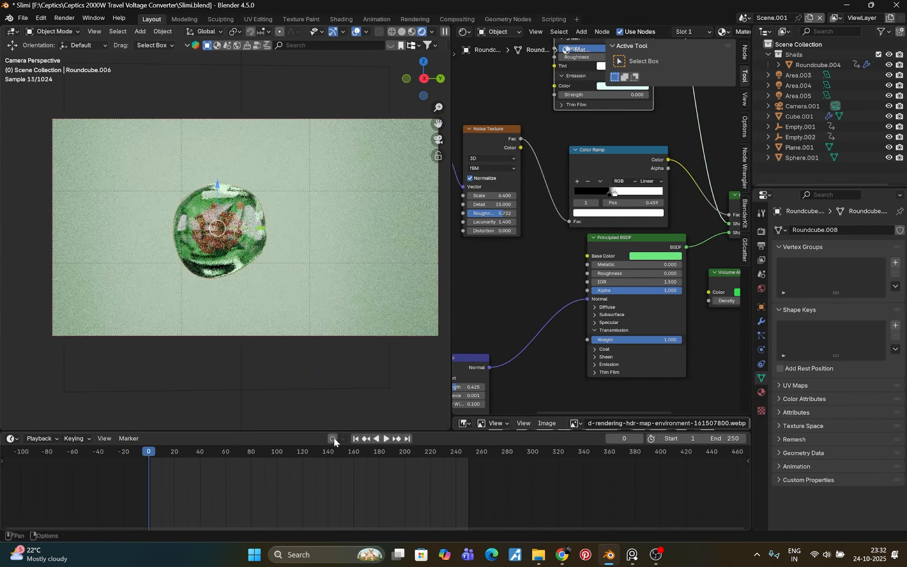
key("g")
left_click(192, 282)
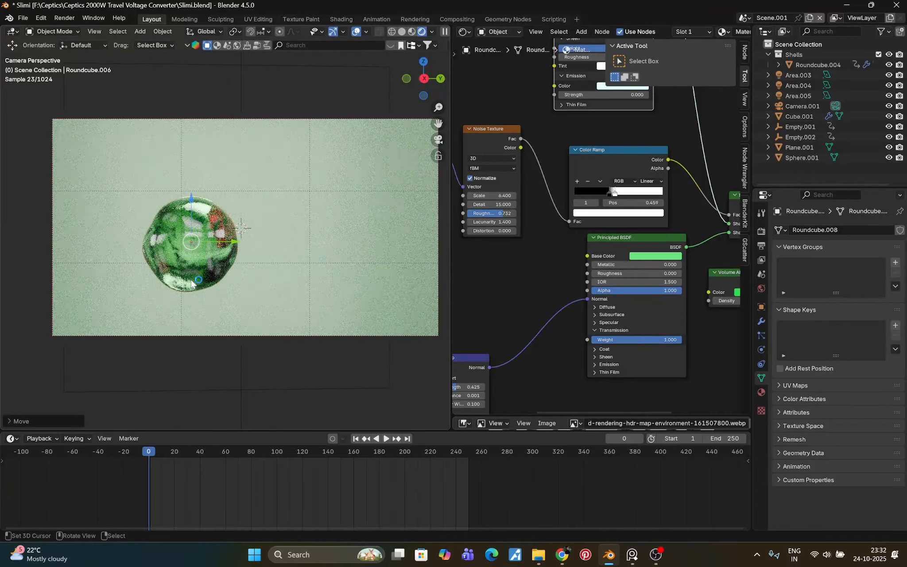
key("g")
right_click(191, 266)
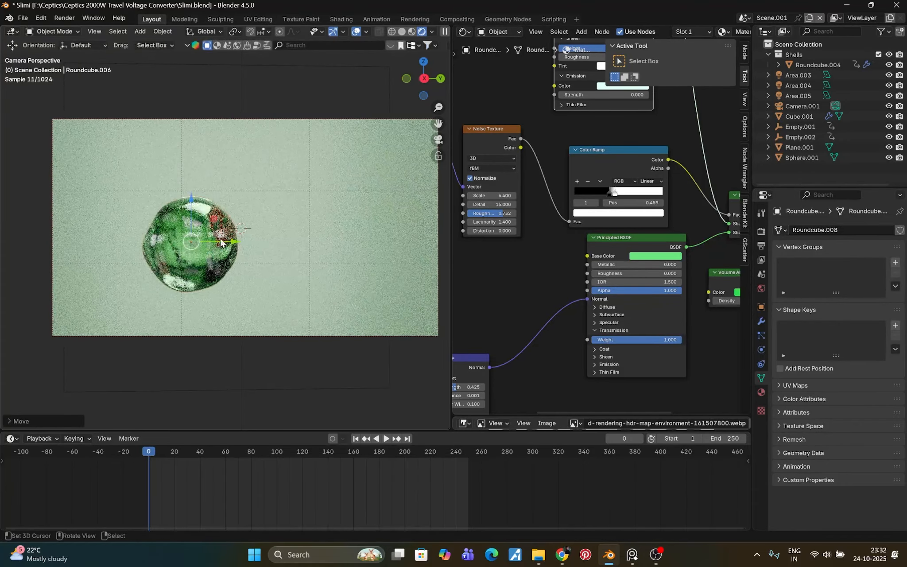
key("ctrl+z")
key("ctrl+z")
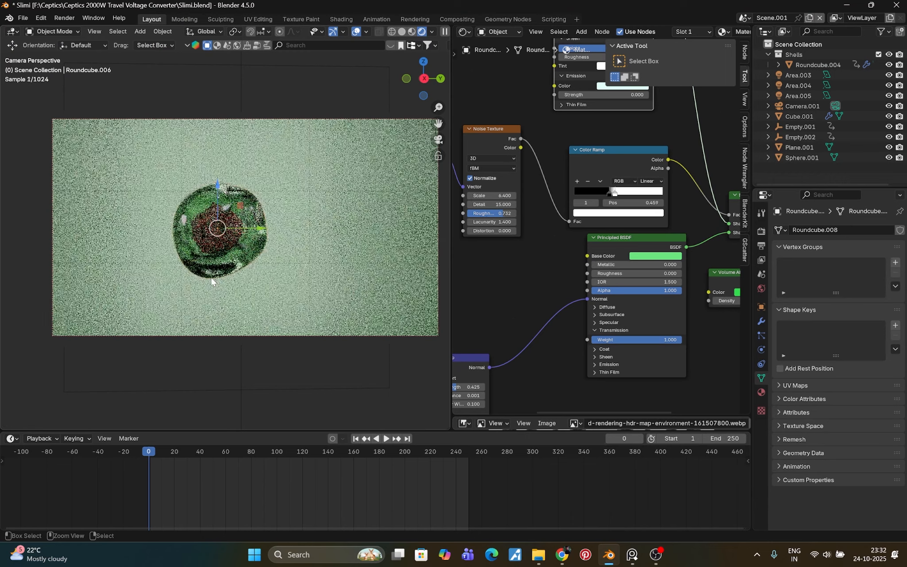
Step: Select the red core Roundcube.004 and move it with its shell down and to the left of the frame's centre at frame 0
key("ctrl+shift+z")
right_click(221, 246)
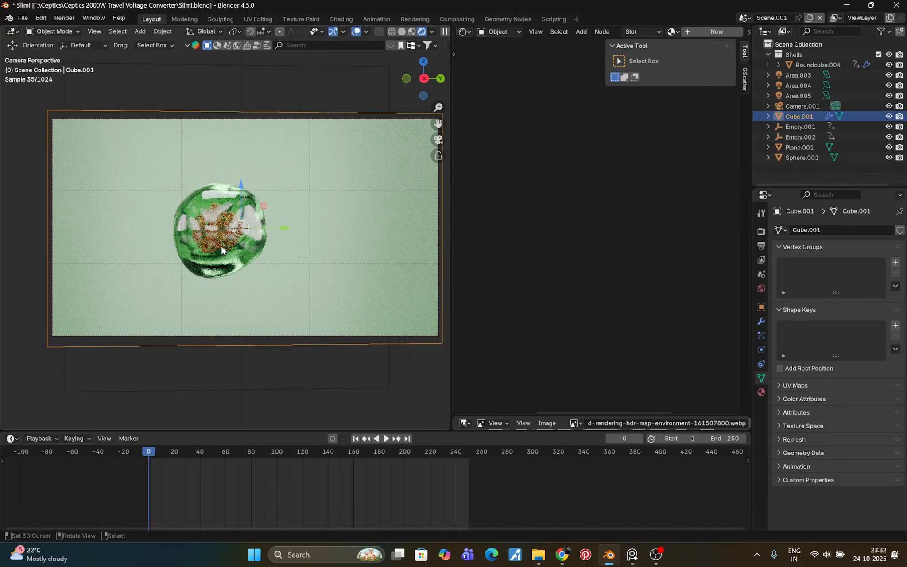
right_click(221, 247)
right_click(222, 246)
right_click(222, 247)
right_click(224, 228)
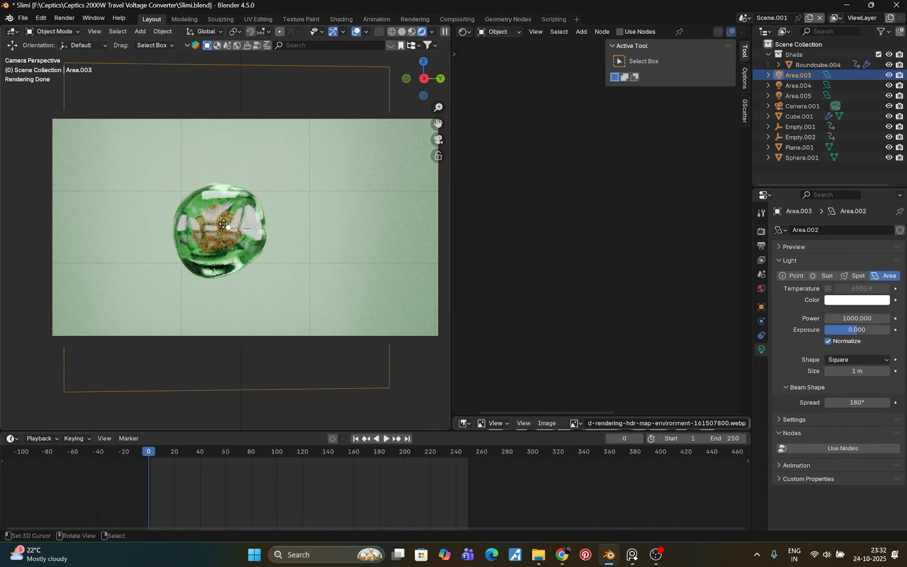
right_click(228, 228)
right_click(239, 228)
right_click(223, 224)
right_click(223, 225)
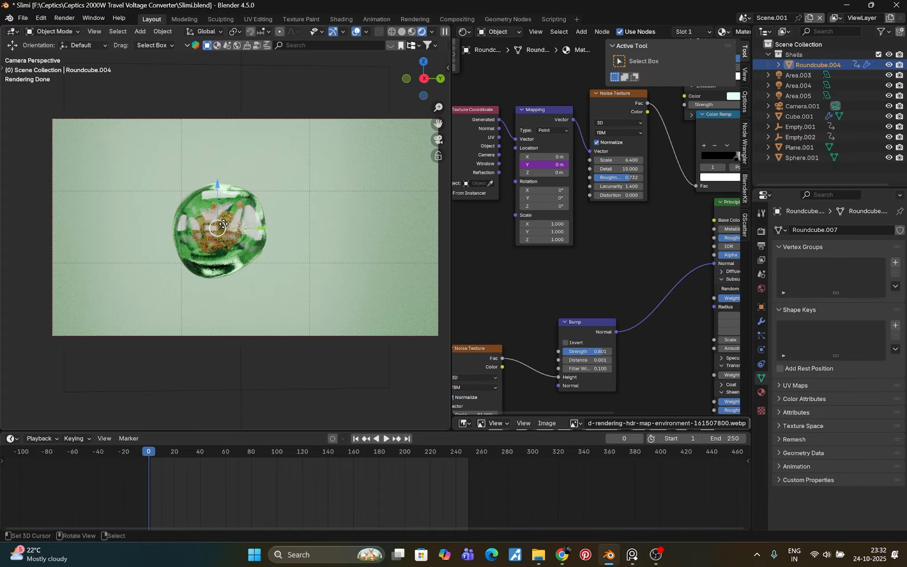
right_click(257, 212)
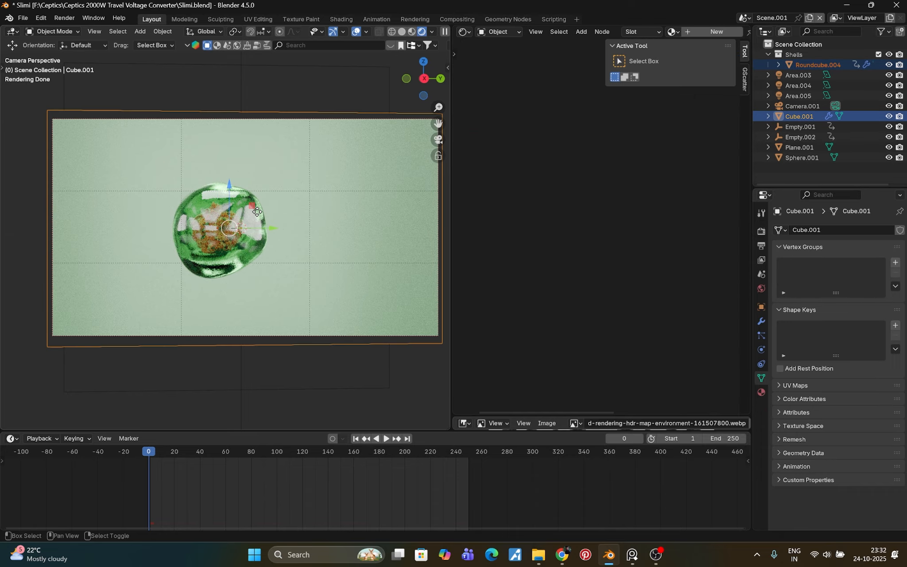
right_click(257, 211)
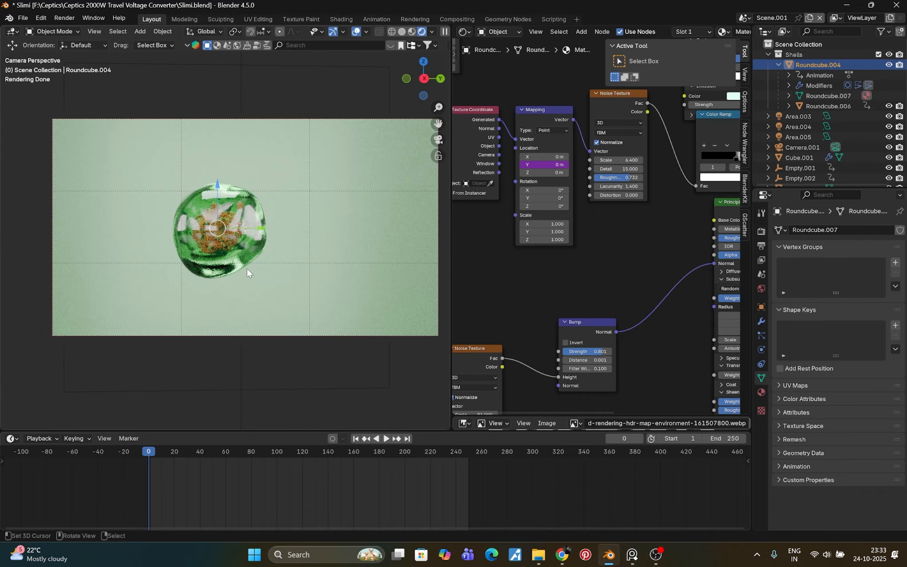
key("g")
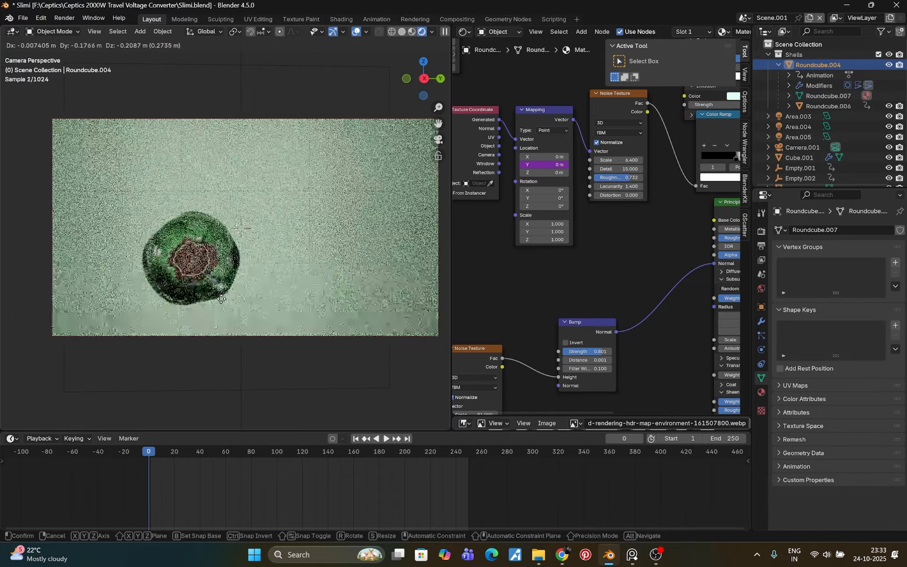
left_click(217, 299)
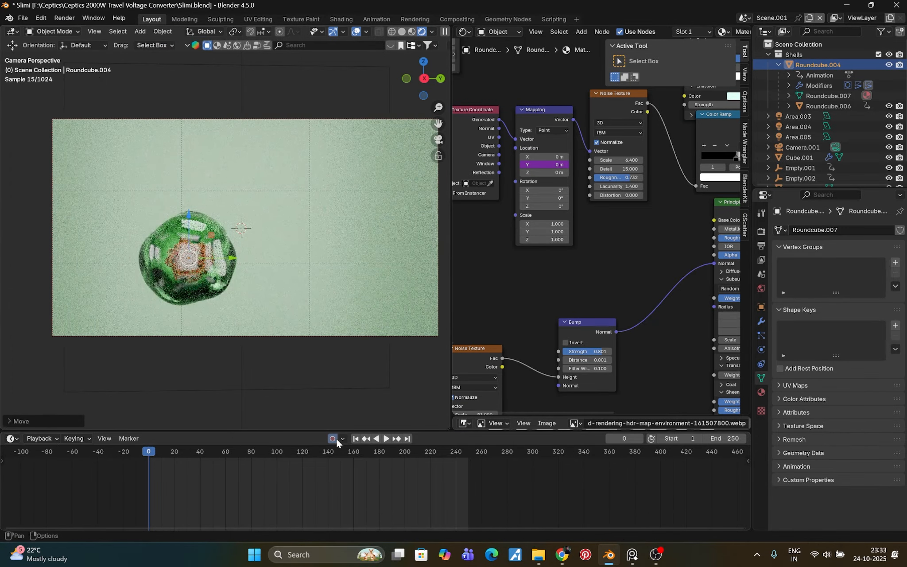
Step: Turn on Auto Keying and, at frame 249, move Roundcube.004 up and to the right of the frame's centre
left_click_drag(456, 475, 470, 456)
left_click(467, 452)
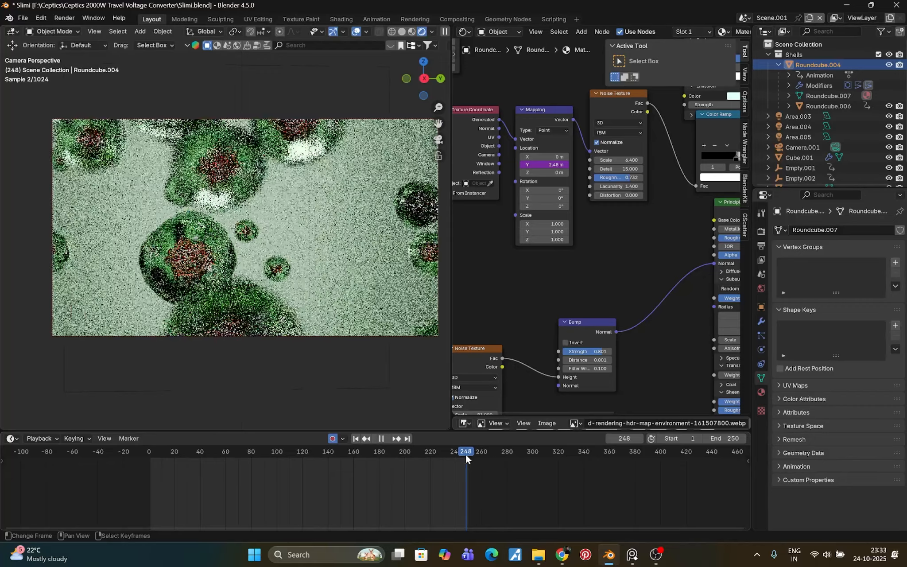
key("g")
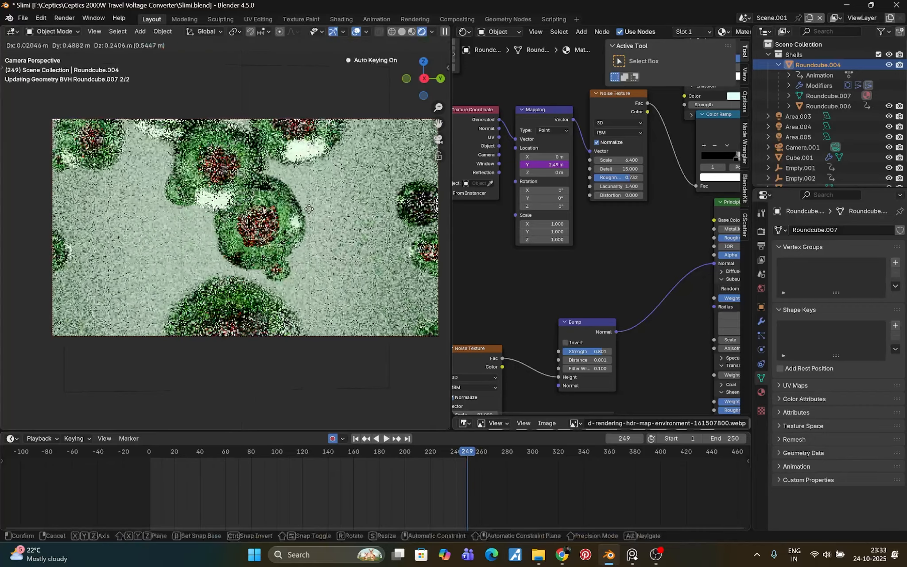
left_click(339, 206)
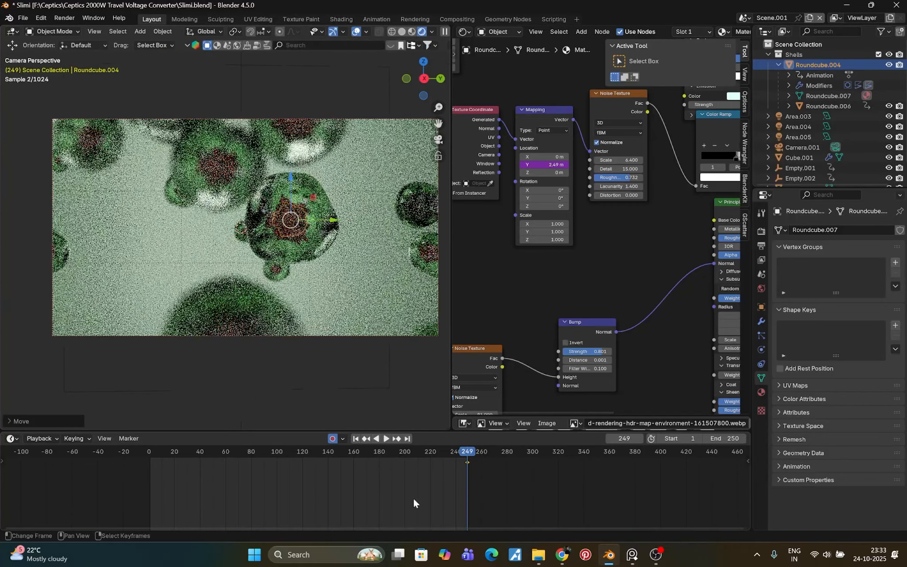
Step: Go back to frame 0 and key Roundcube.004's starting position by moving it into the lower-left area of the camera frame
left_click_drag(200, 452, 149, 456)
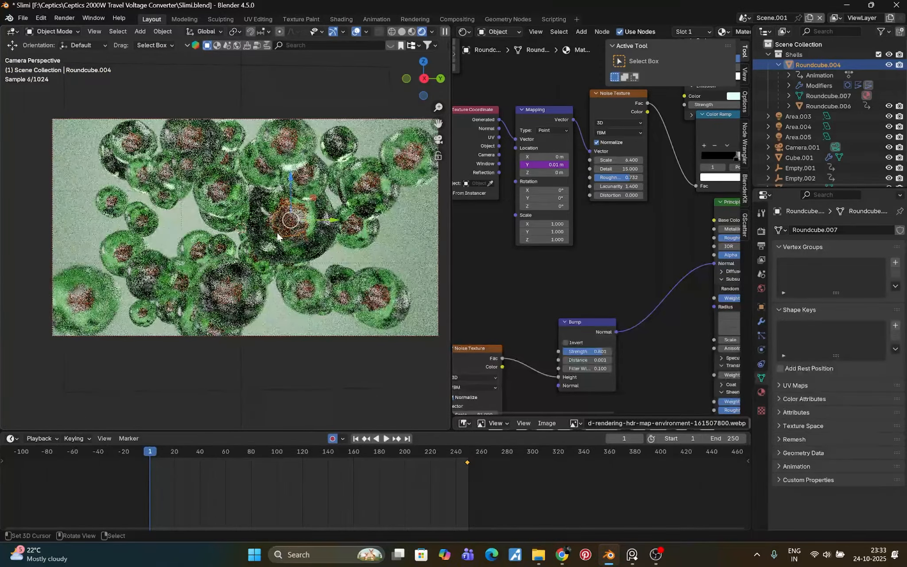
left_click(148, 451)
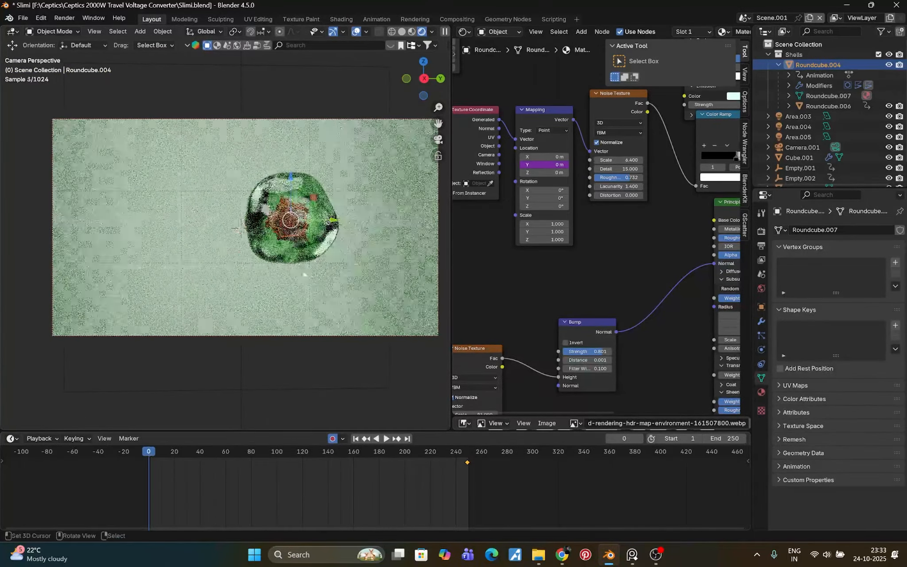
key("g")
left_click(210, 306)
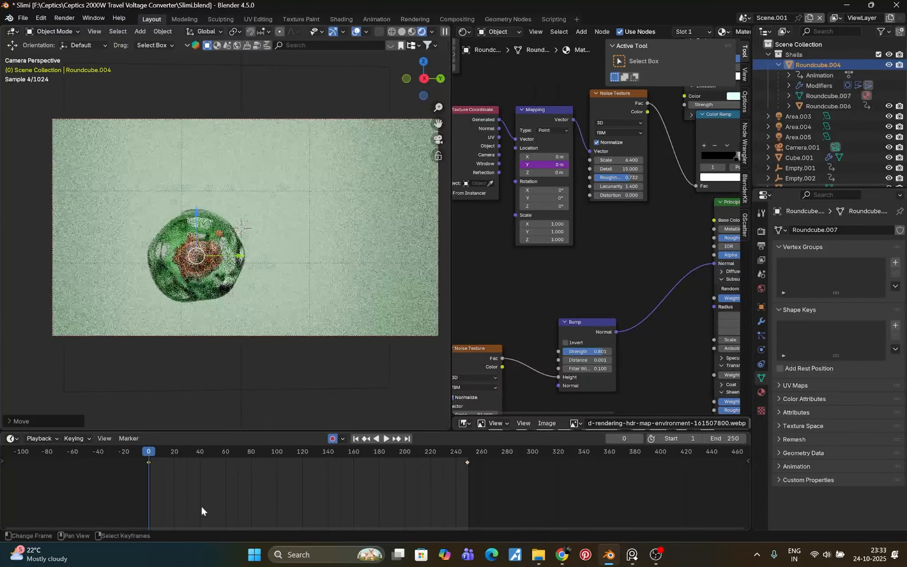
Step: Play the keyed movement of Roundcube.004 among the particles, first in rendered shading and again from frame 0 in solid shading
key("space")
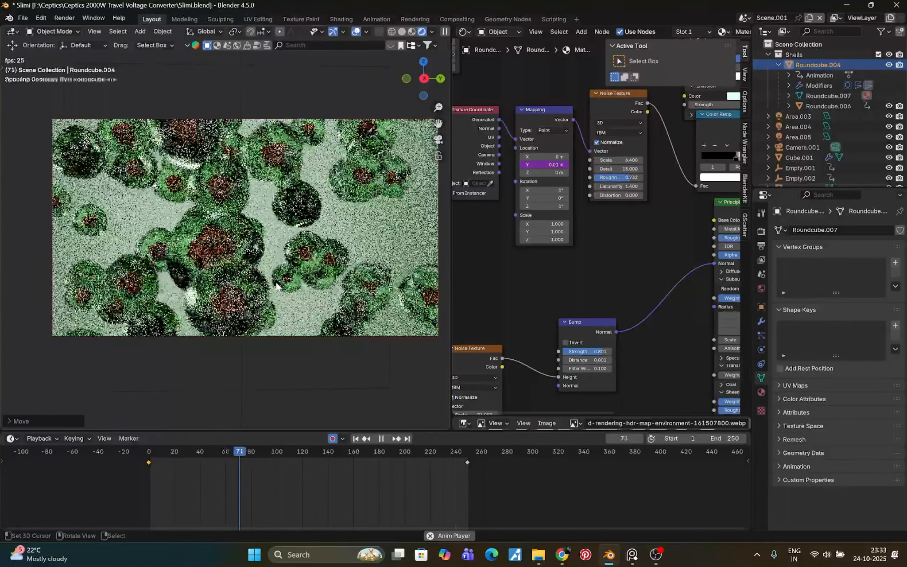
key("space")
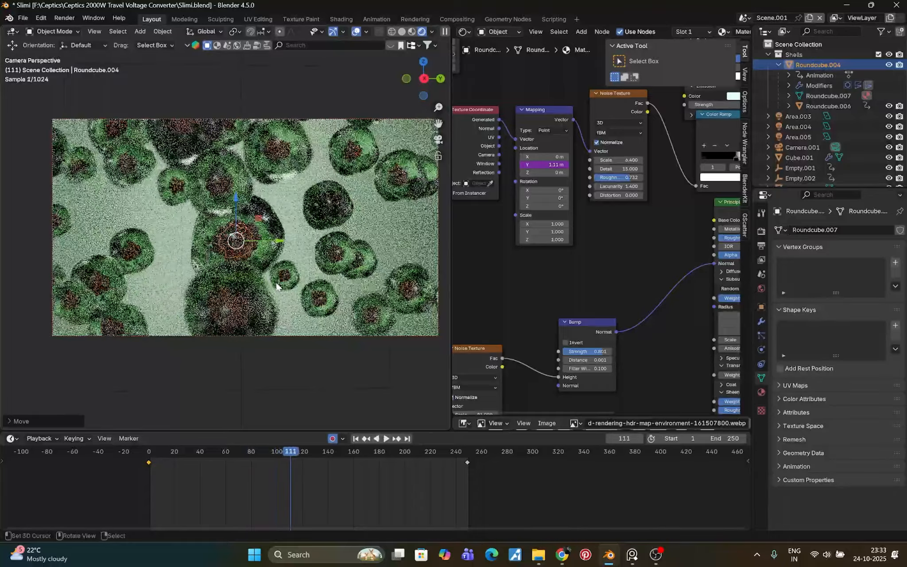
left_click(402, 32)
left_click_drag(287, 466, 149, 466)
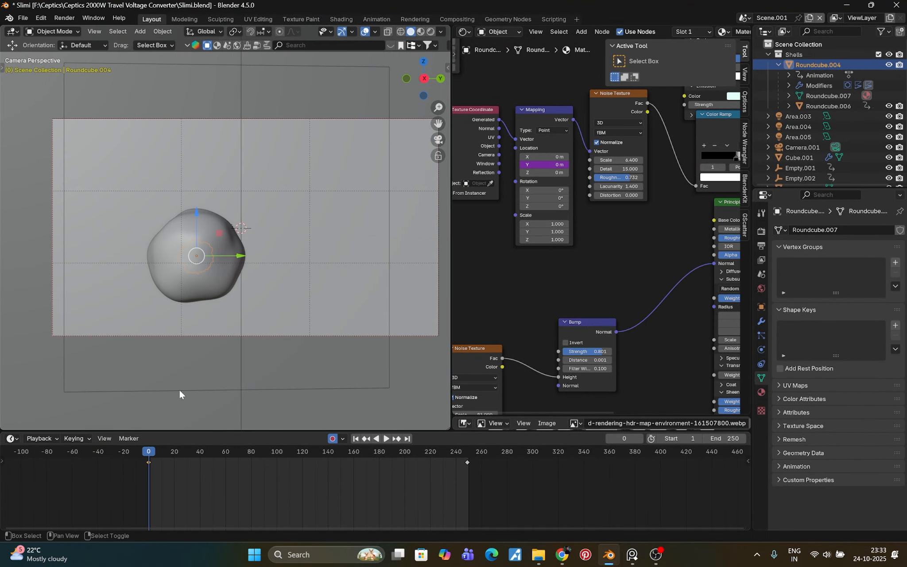
key("space")
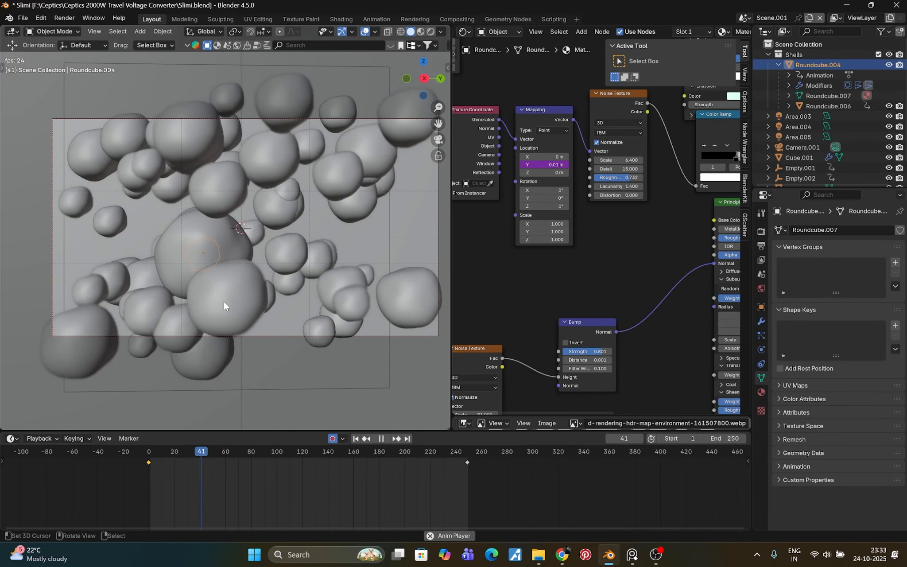
key("space")
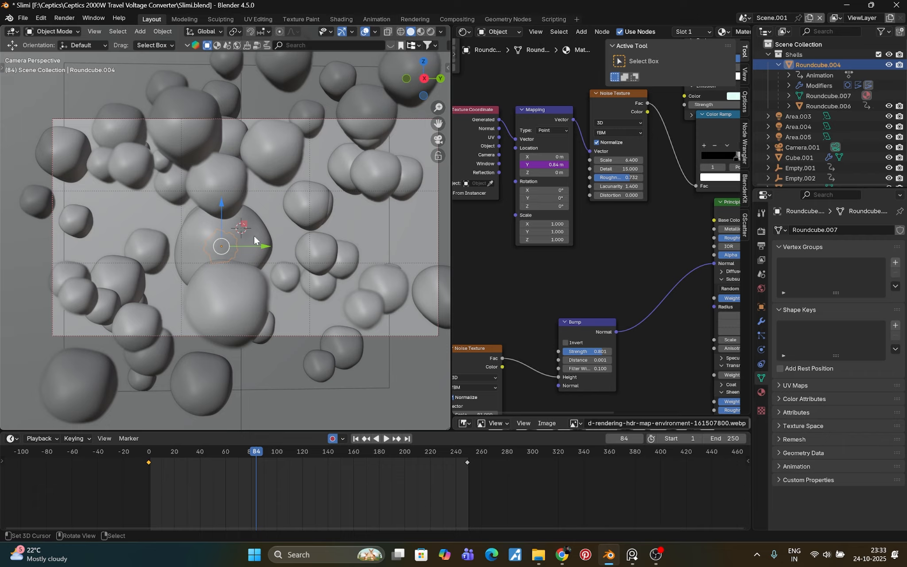
Step: Check the Depth of Field option in the solid viewport shading settings and play the animation to examine the blur
left_click(441, 32)
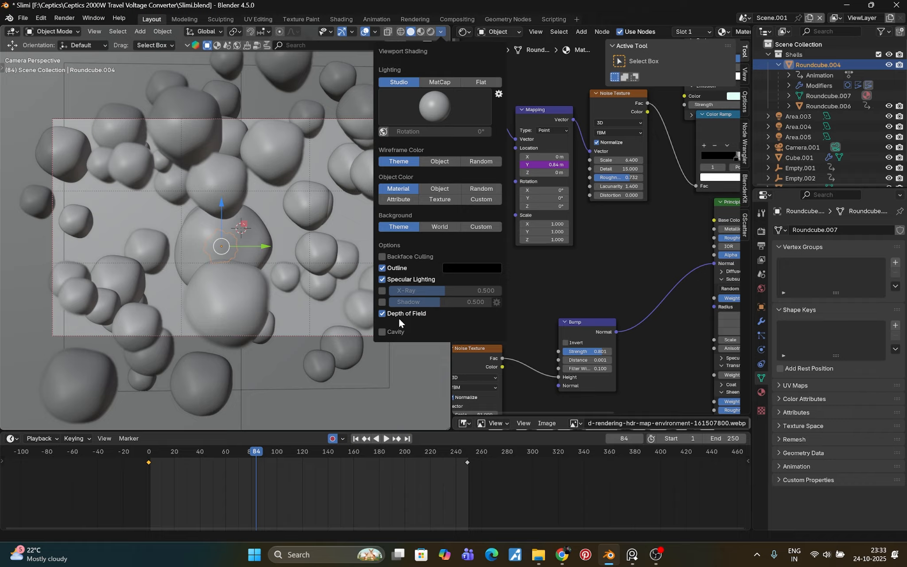
key("space")
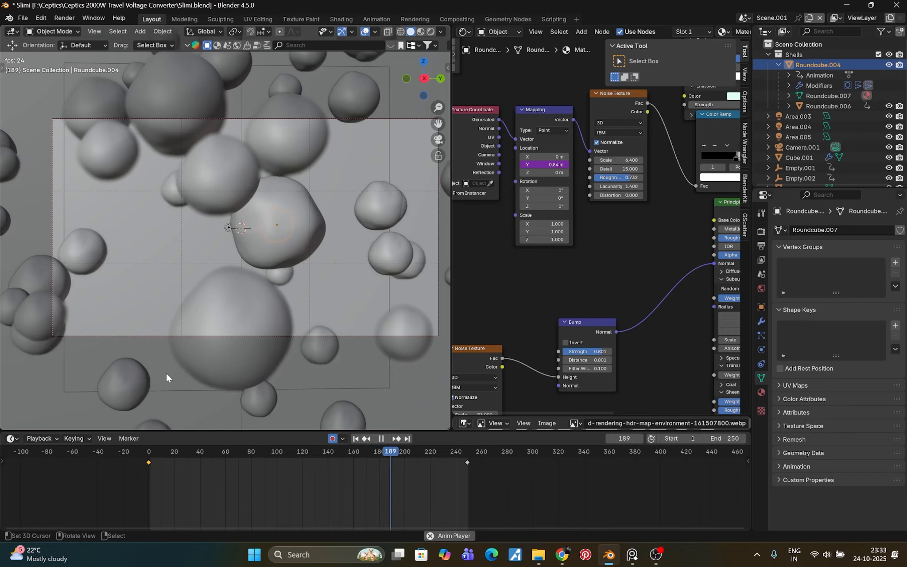
key("space")
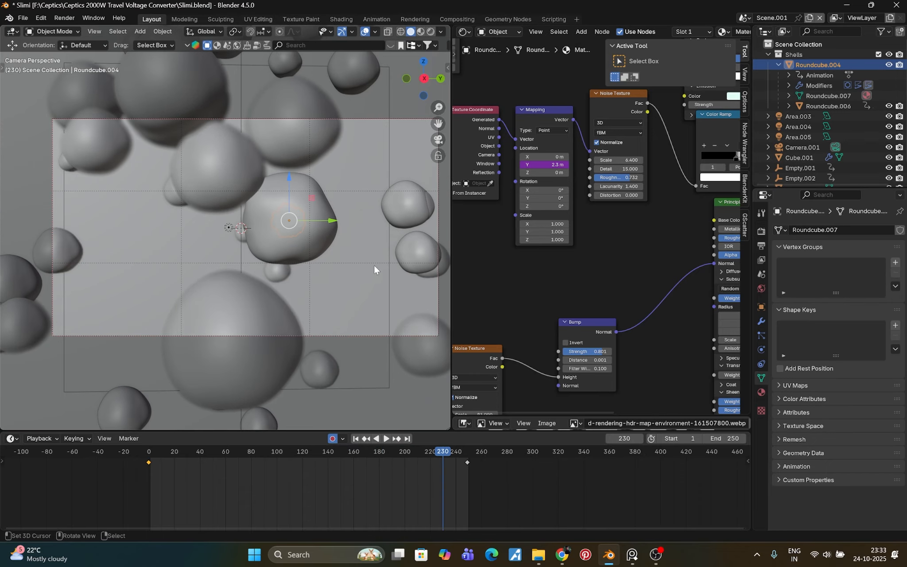
Step: Switch the viewport to rendered shading, inspect the scene at different frames, and save the file
left_click(430, 33)
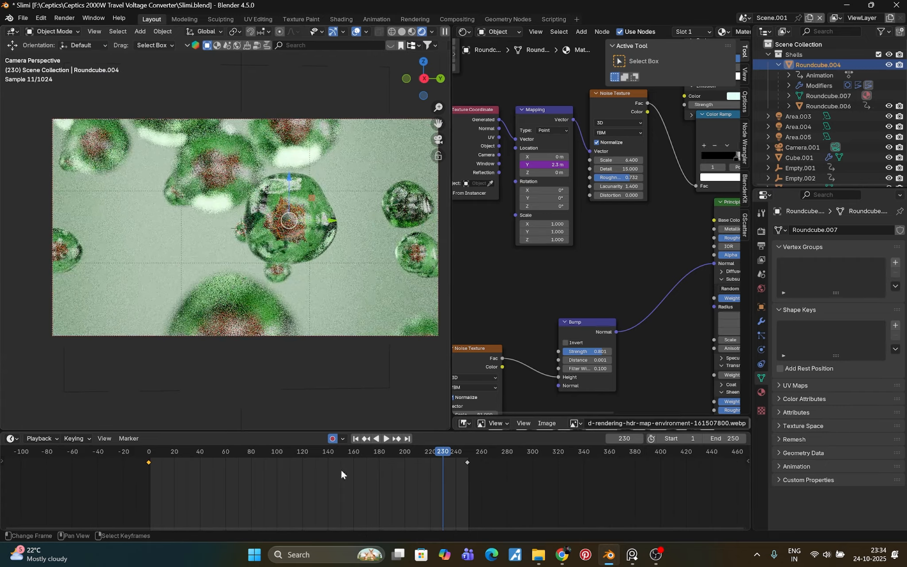
left_click_drag(341, 469, 261, 452)
left_click_drag(210, 462, 329, 451)
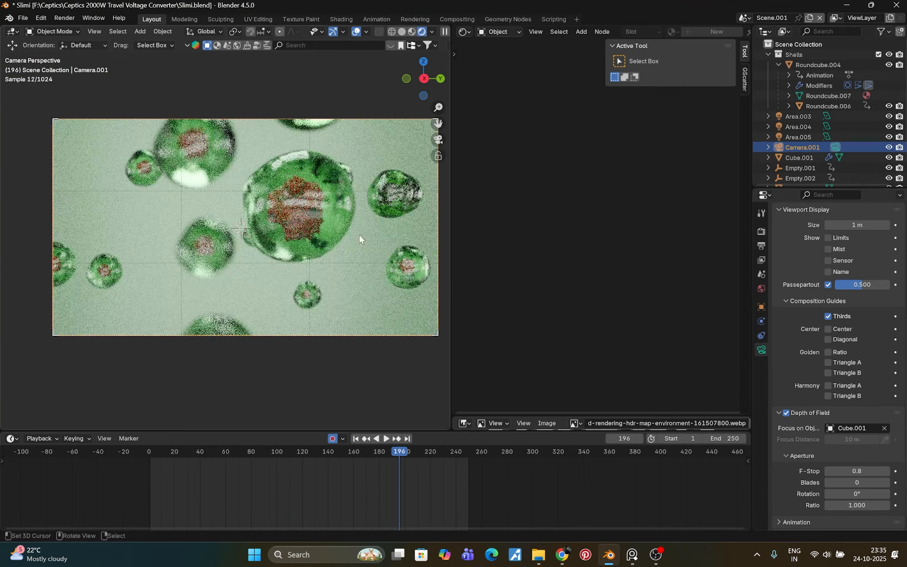
key("ctrl+s")
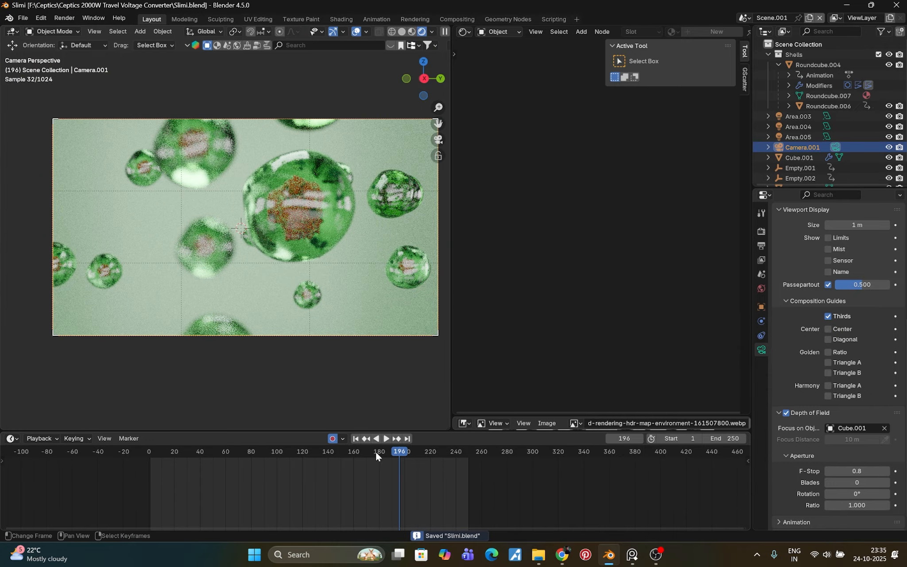
Step: Play the rendered view from frame 0, stop at frame 59 to examine the blobs, and save the file
left_click_drag(376, 452, 125, 462)
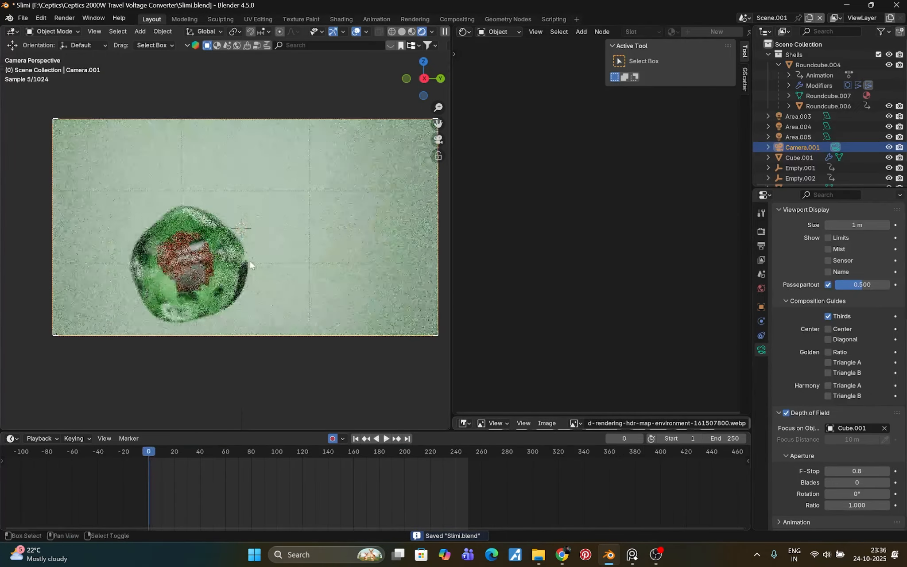
key("space")
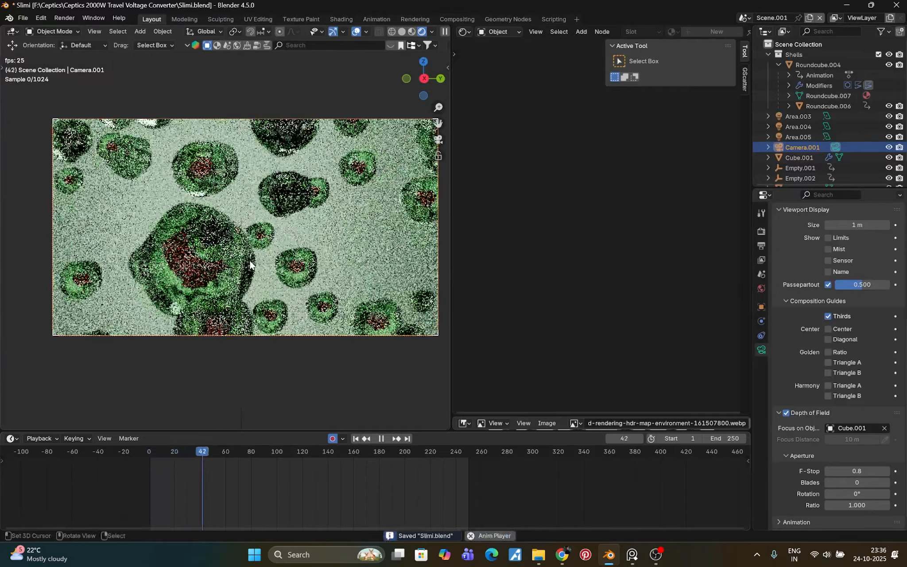
key("space")
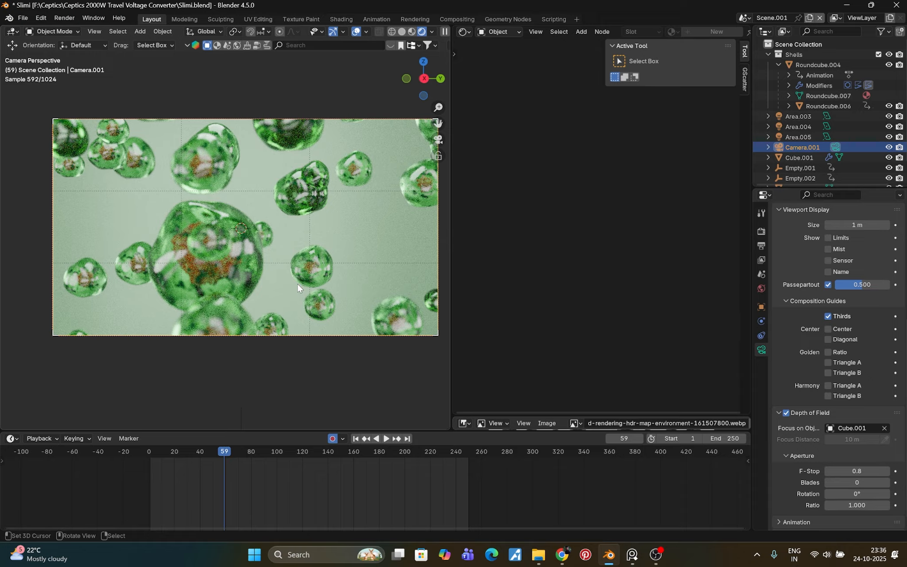
key("ctrl+s")
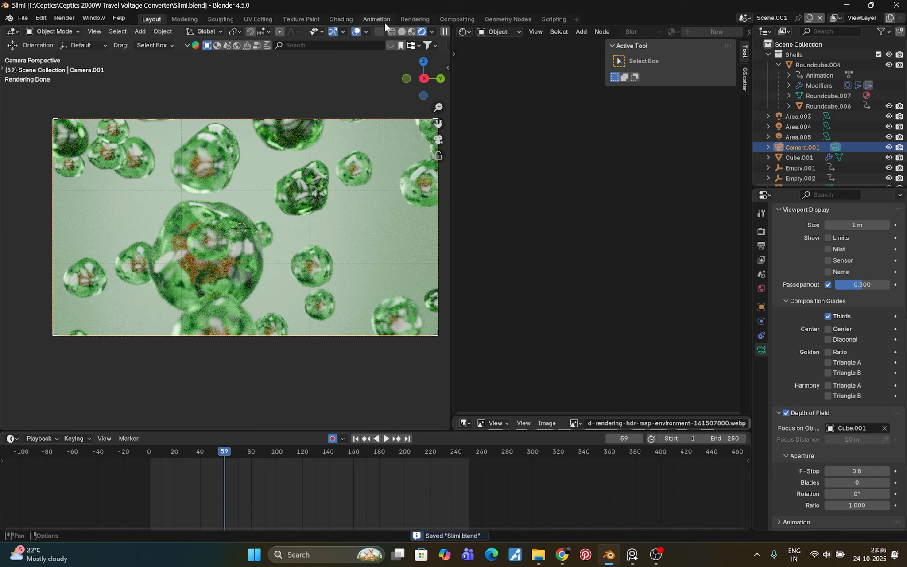
Step: Switch to solid shading, add a second particle system to Cube.001, and make a separate copy of its particle settings
left_click(405, 32)
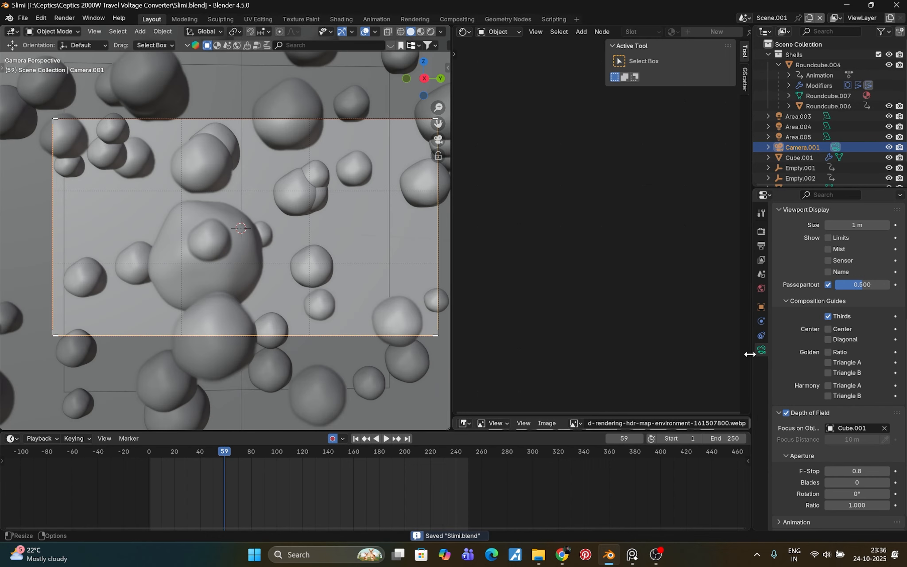
left_click(762, 307)
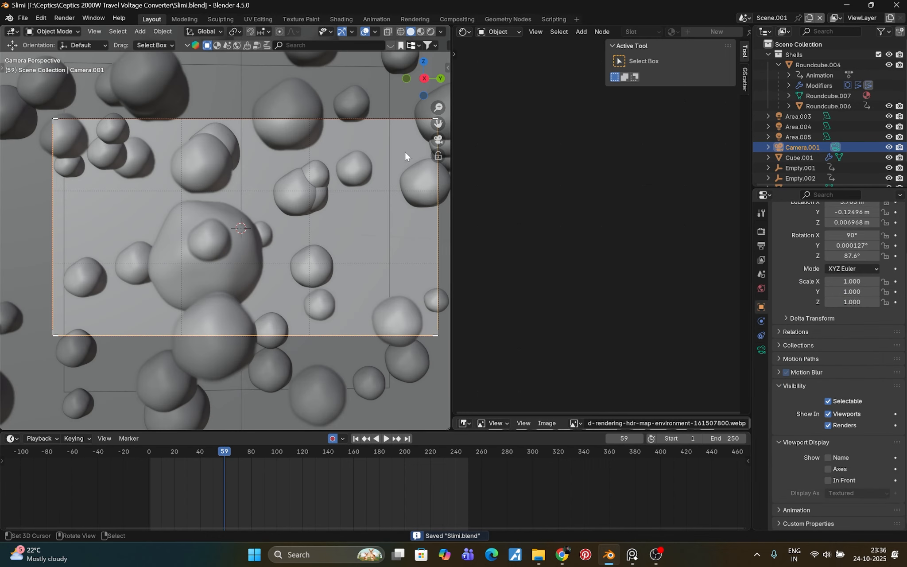
left_click(345, 169)
left_click(345, 169)
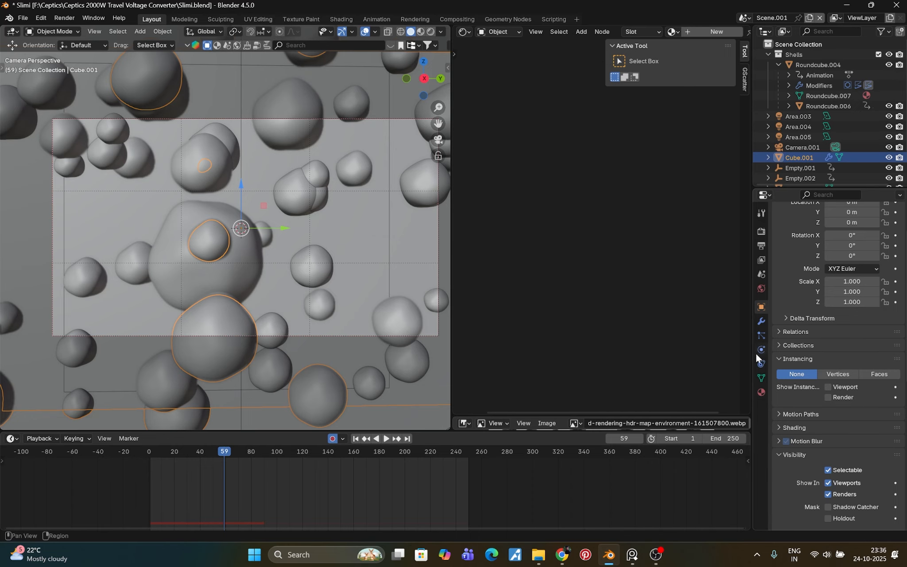
left_click(760, 333)
scroll(784, 292, "up", 5)
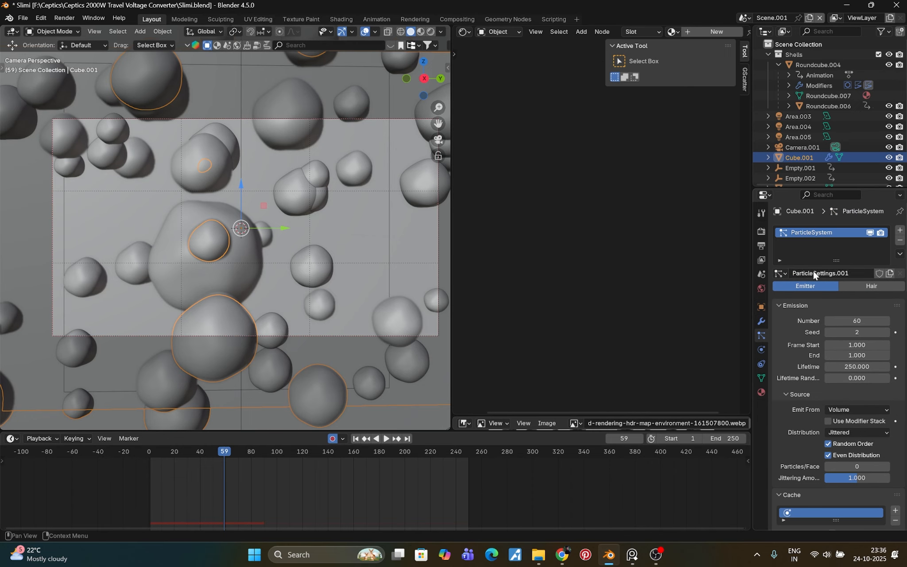
left_click(900, 230)
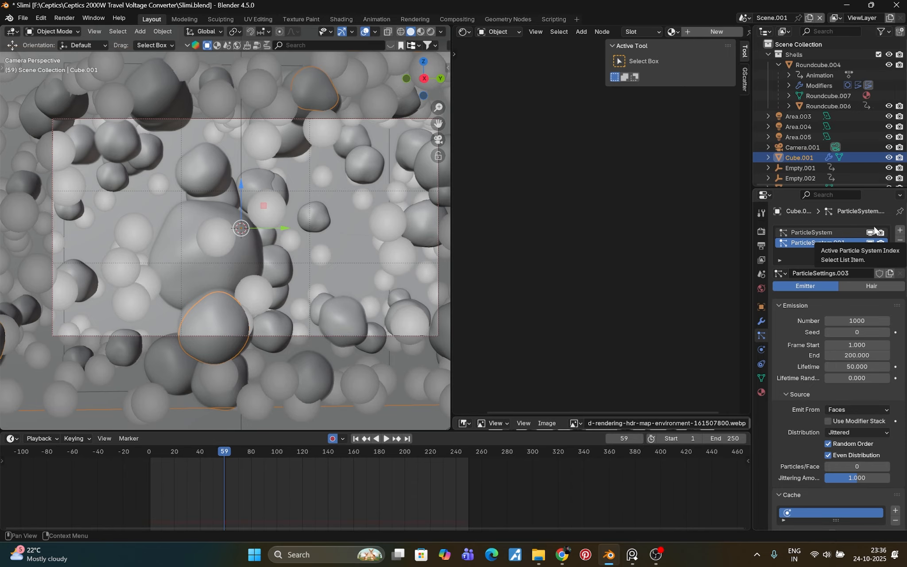
left_click(880, 274)
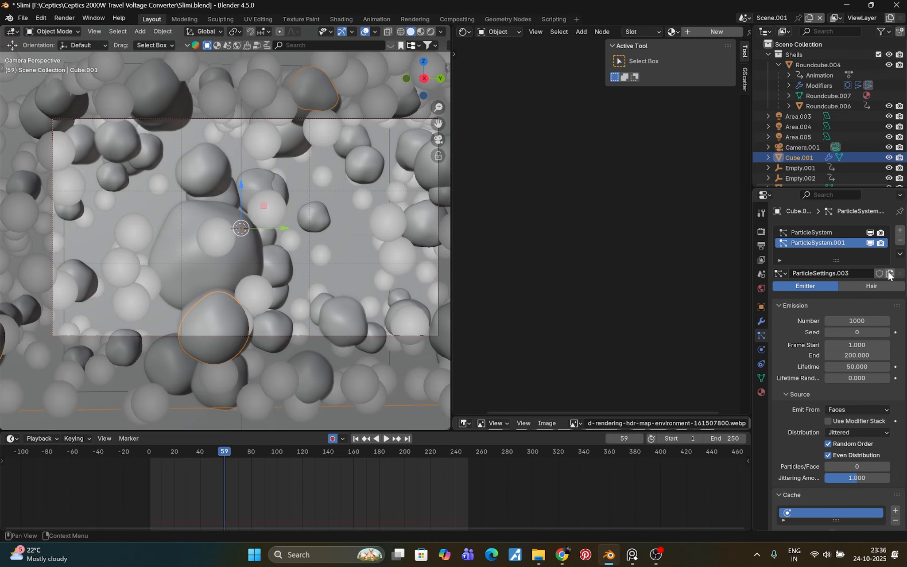
Step: Rename Cube.001's first particle system to 1 and select the second one, ParticleSystem.001
double_click(832, 232)
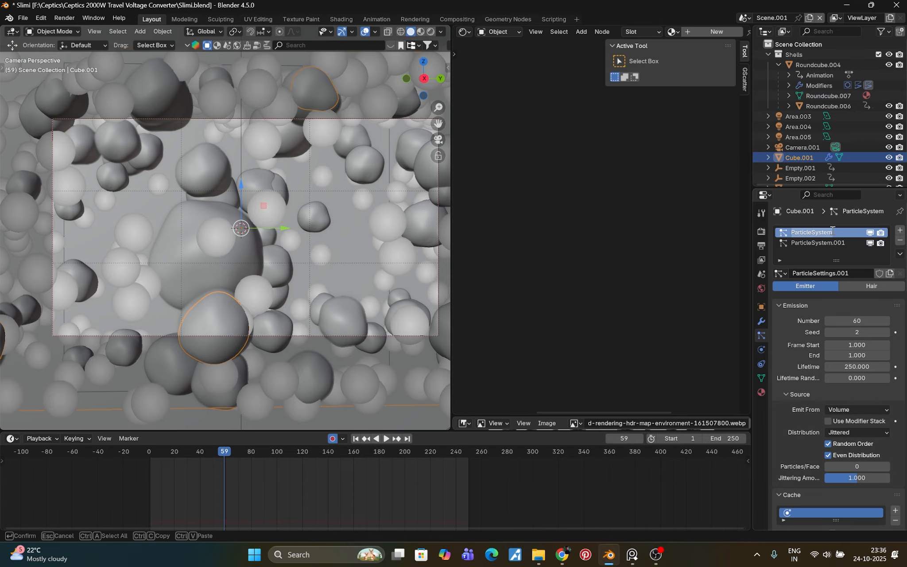
type("1")
key("Return")
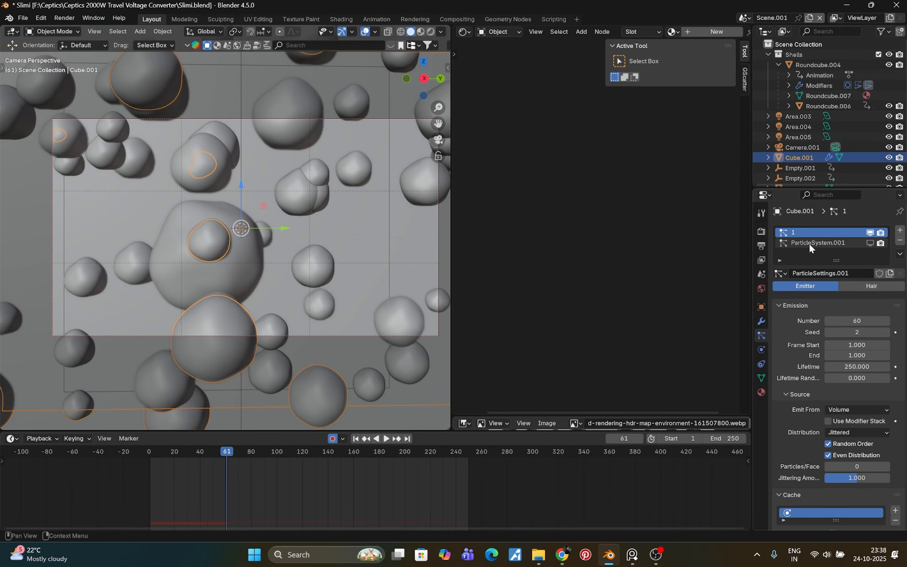
left_click(809, 242)
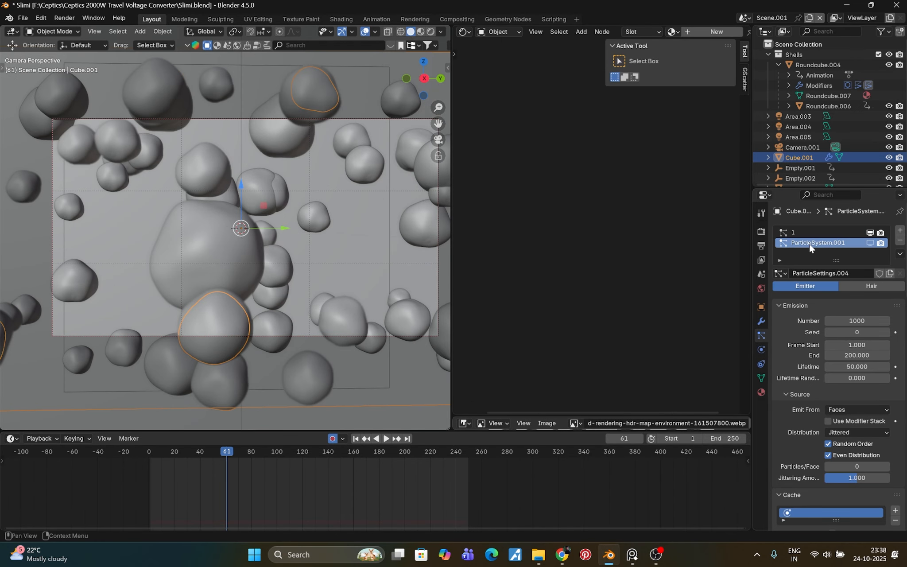